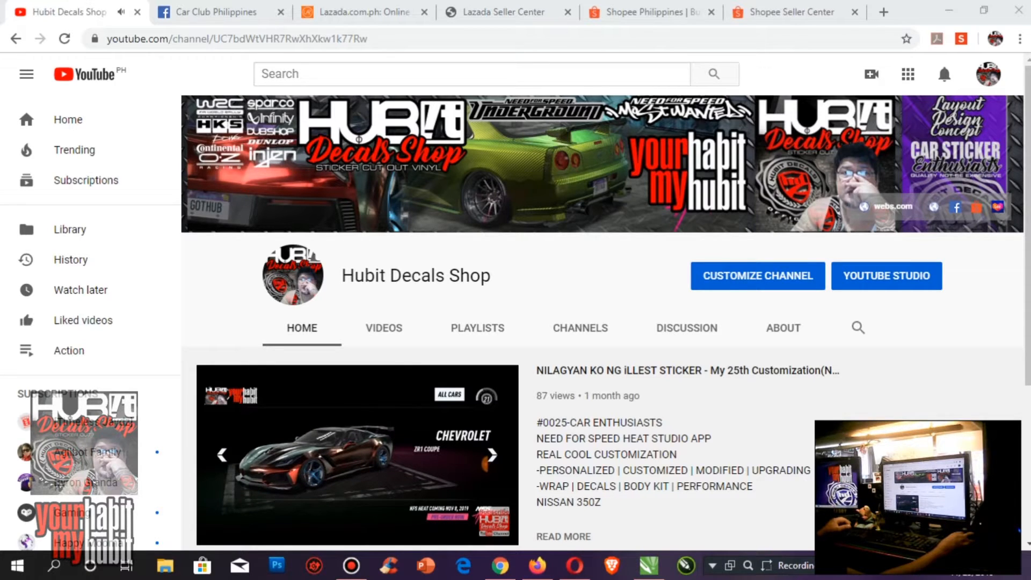
View the Hubit Decals Shop channel's uploaded videos and return to the channel's home page.
click(385, 330)
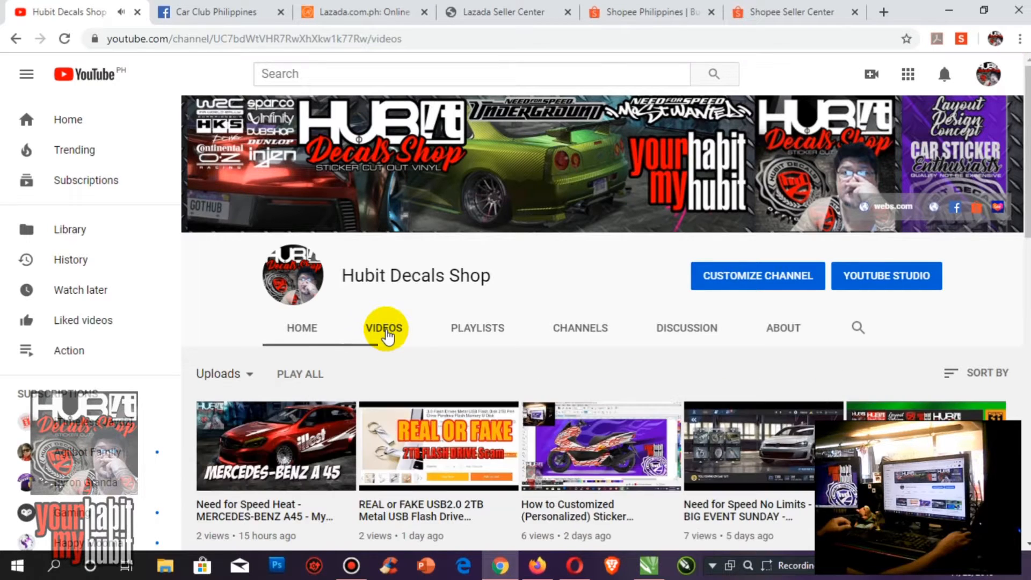
click(304, 337)
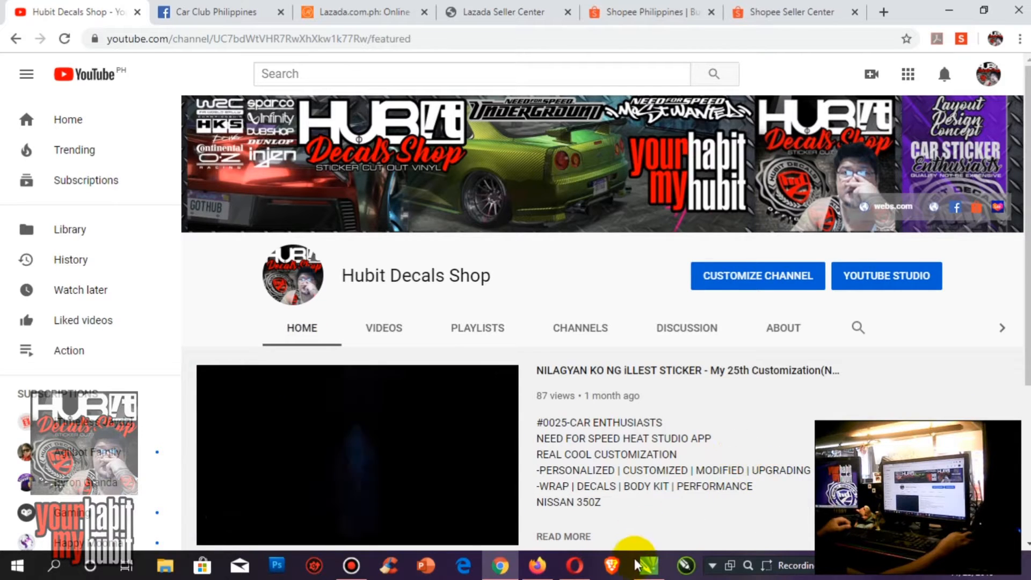
Switch to CorelDRAW and view the Before page of Mirage.cdr in a full-screen preview.
click(647, 563)
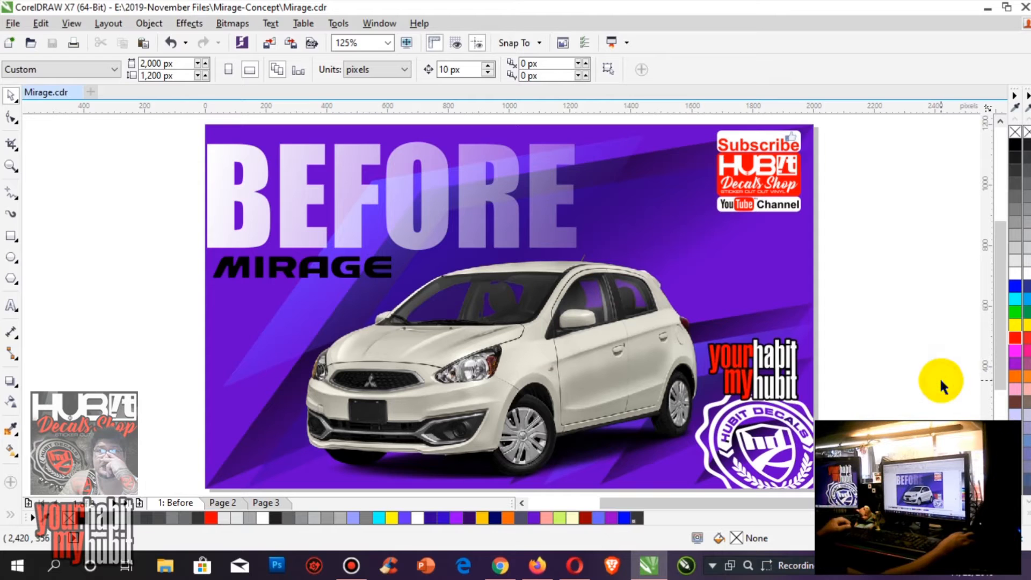
key(F9)
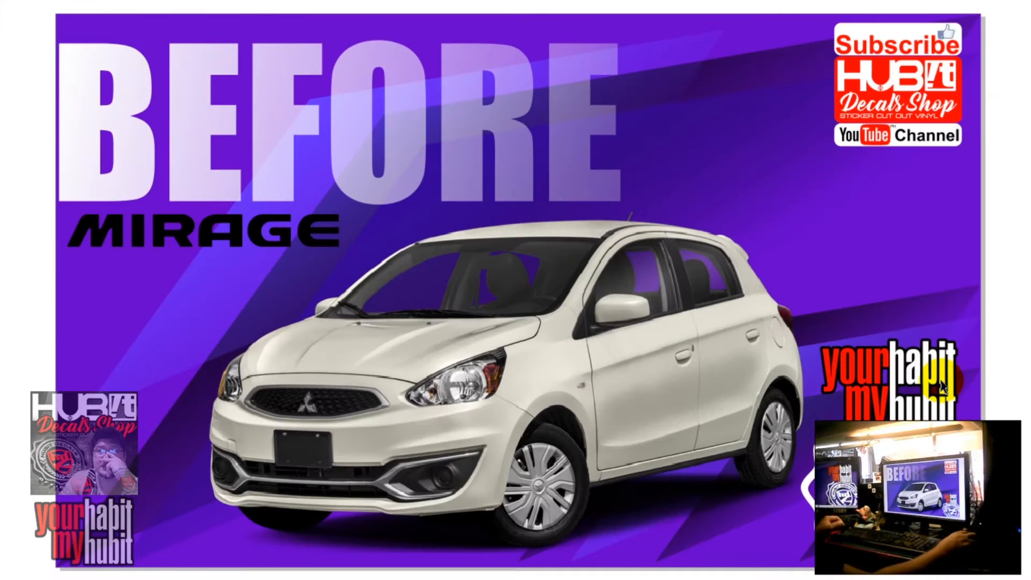
click(941, 379)
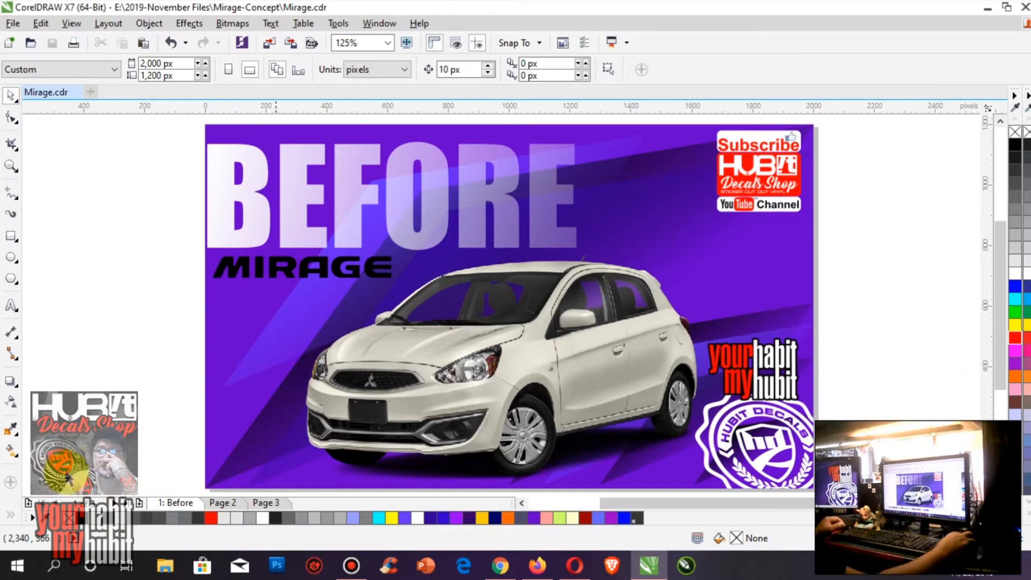
Copy the black flame decal on the car's front bumper from Page 2 and paste it onto Page 3.
click(232, 503)
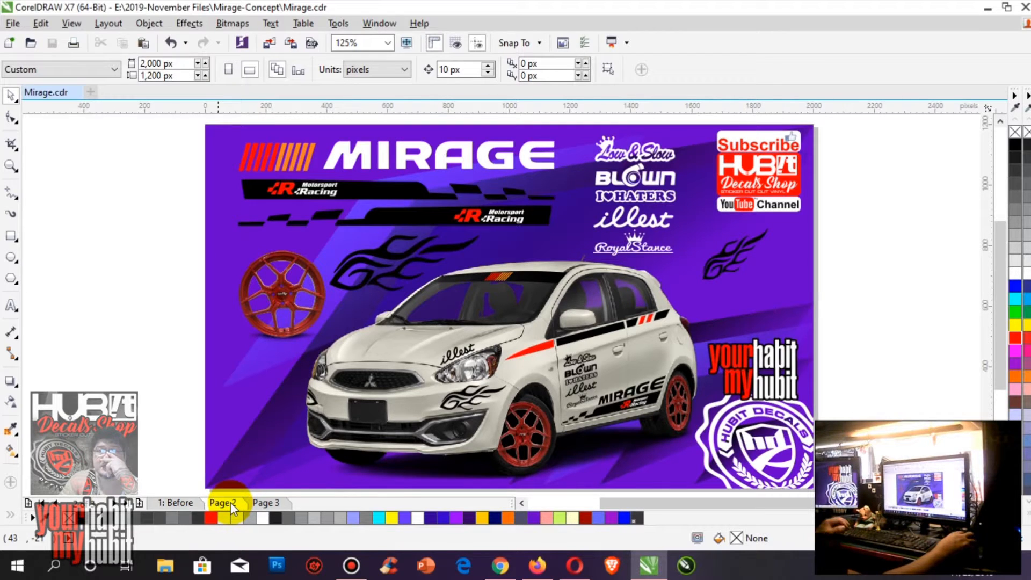
click(479, 404)
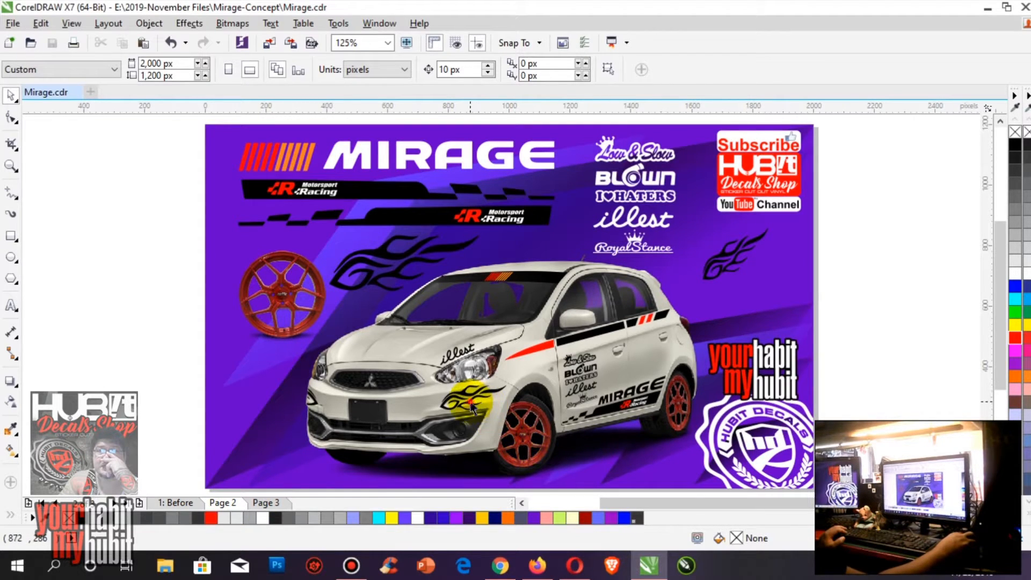
click(470, 403)
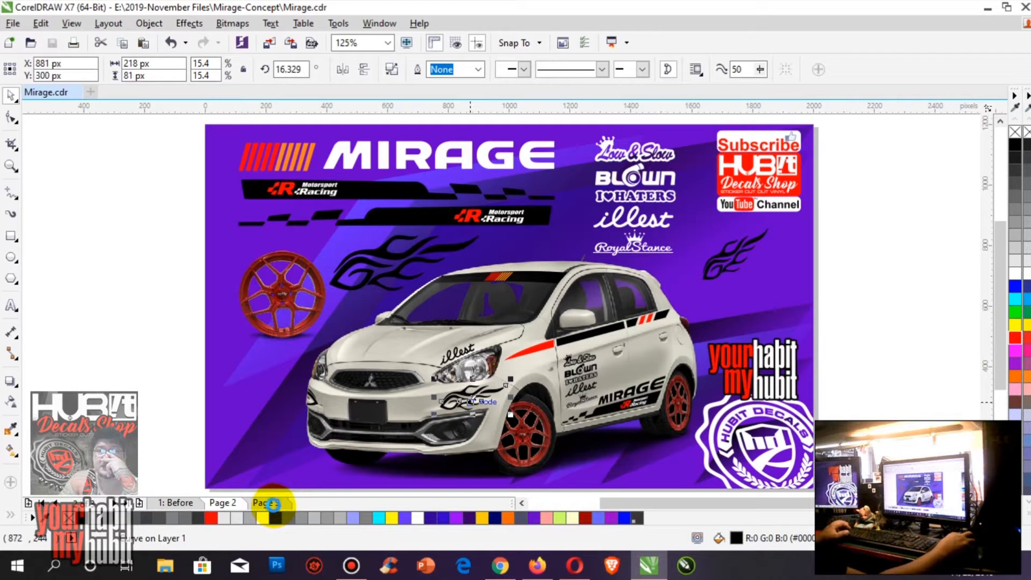
click(273, 503)
click(470, 403)
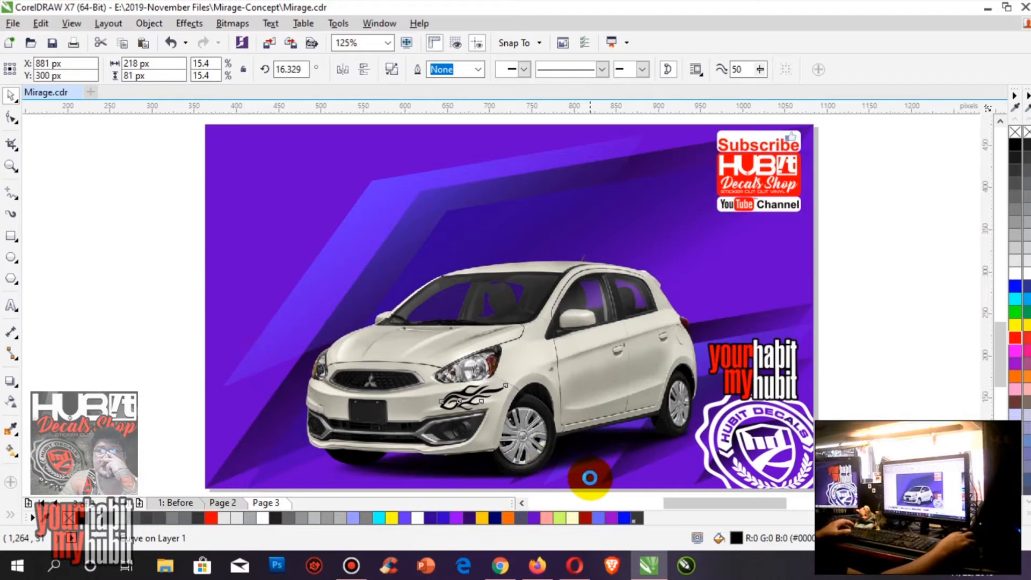
Duplicate the flame decal as a horizontal mirror image and place the copy at the opposite end of the front bumper.
scroll(572, 331, up, 3)
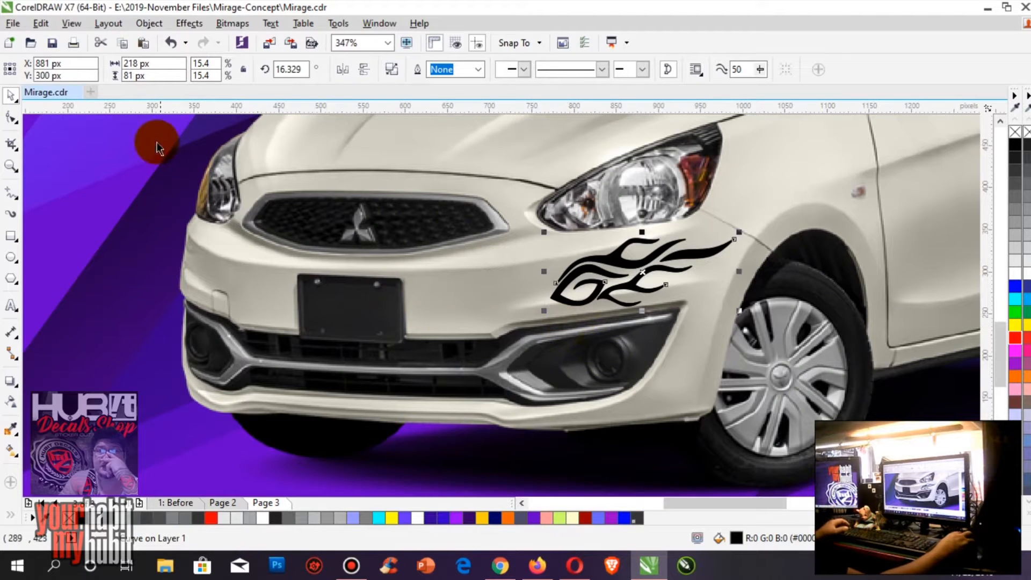
click(342, 71)
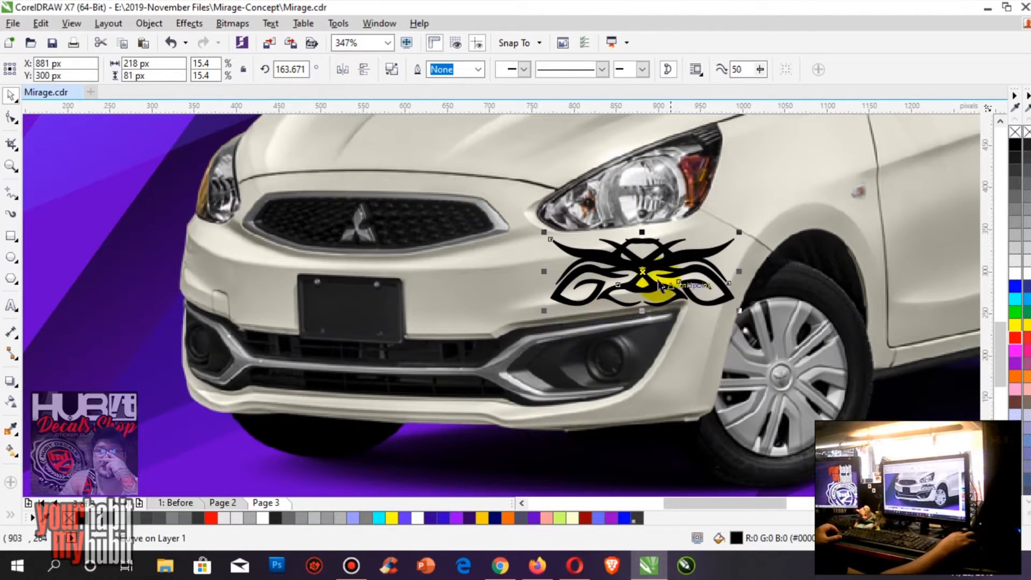
drag(642, 273, 144, 266)
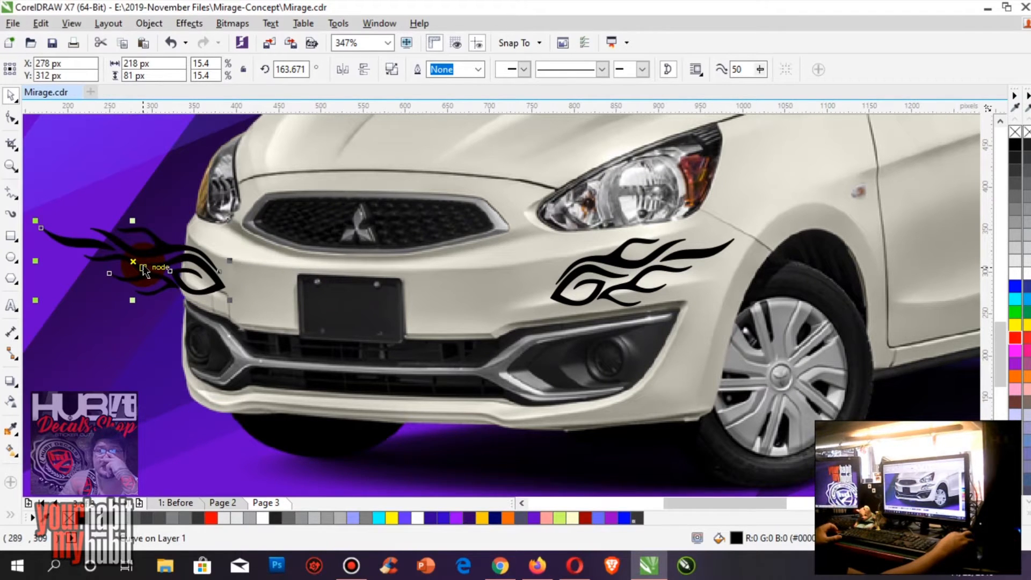
Draw a closed four-sided outline about 219 by 175 px around the part of the mirrored flame that extends past the bumper's edge.
click(10, 191)
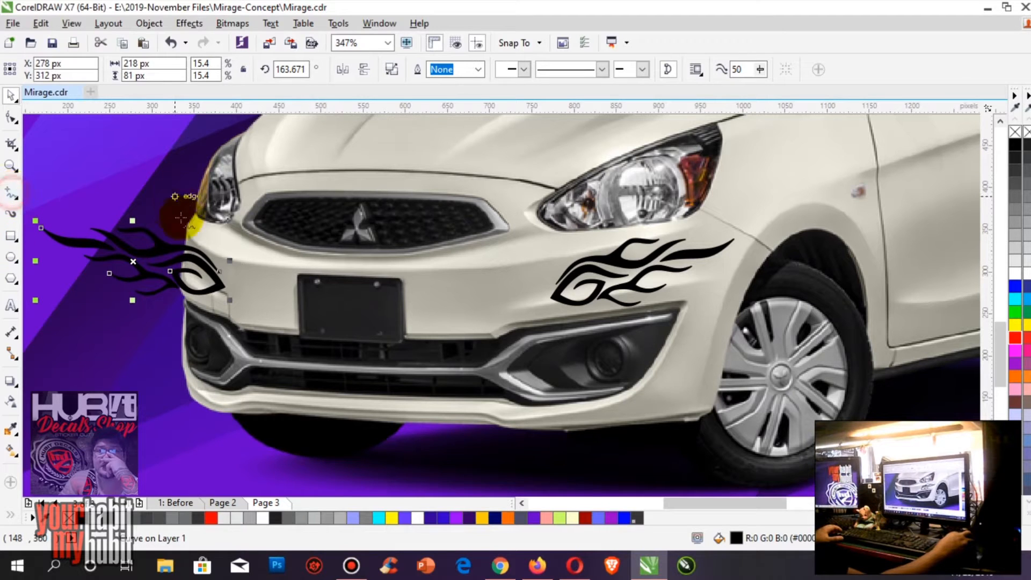
click(186, 232)
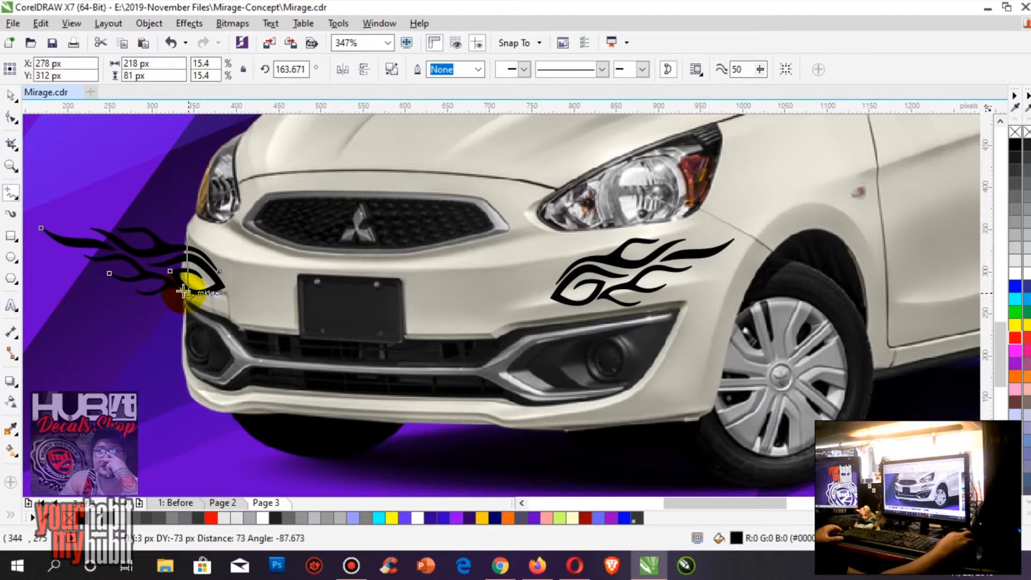
click(181, 291)
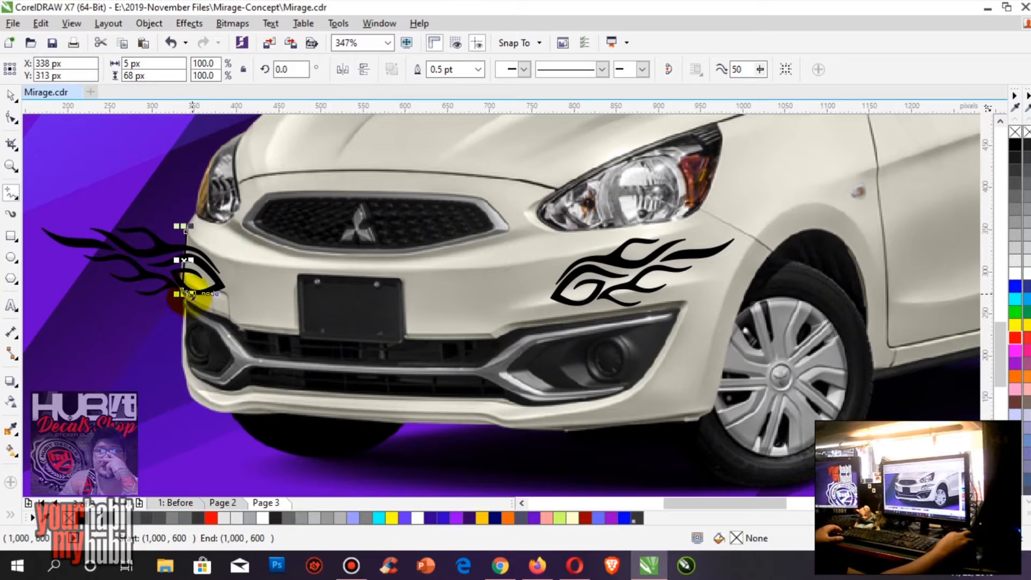
click(54, 345)
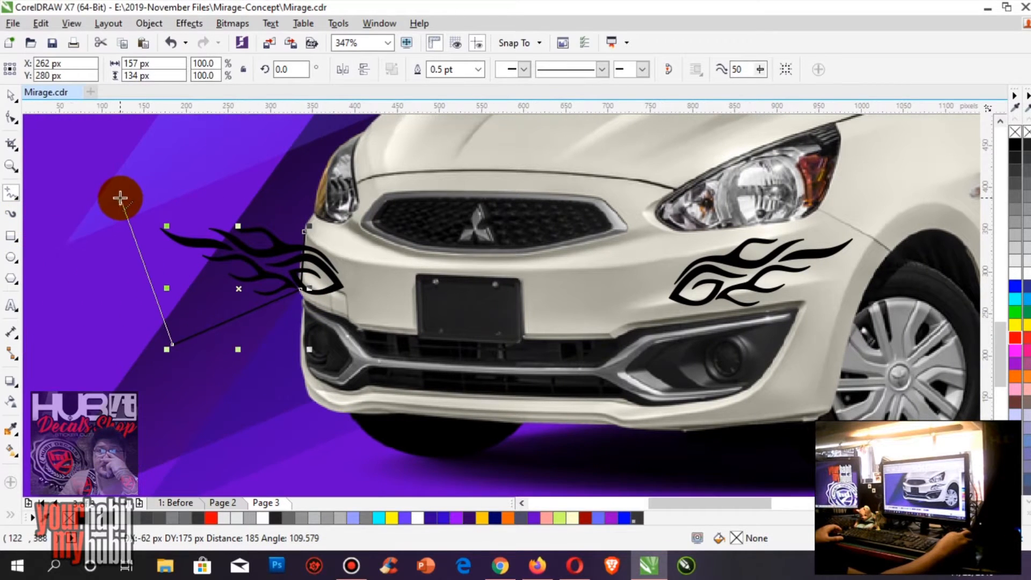
click(119, 198)
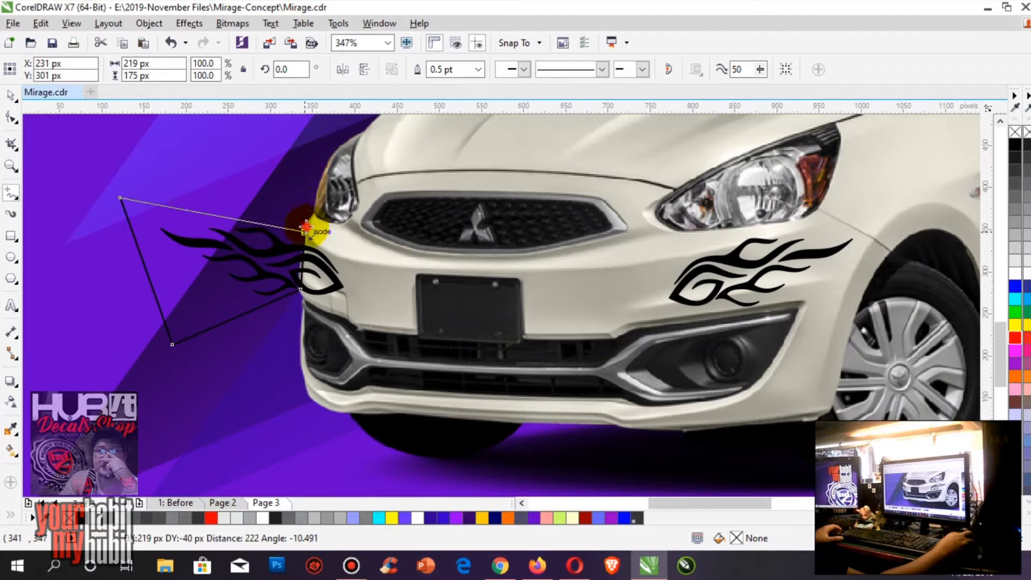
click(306, 227)
Convert the outline's side along the bumper to a curve and bend it to follow the car's body edge.
click(11, 96)
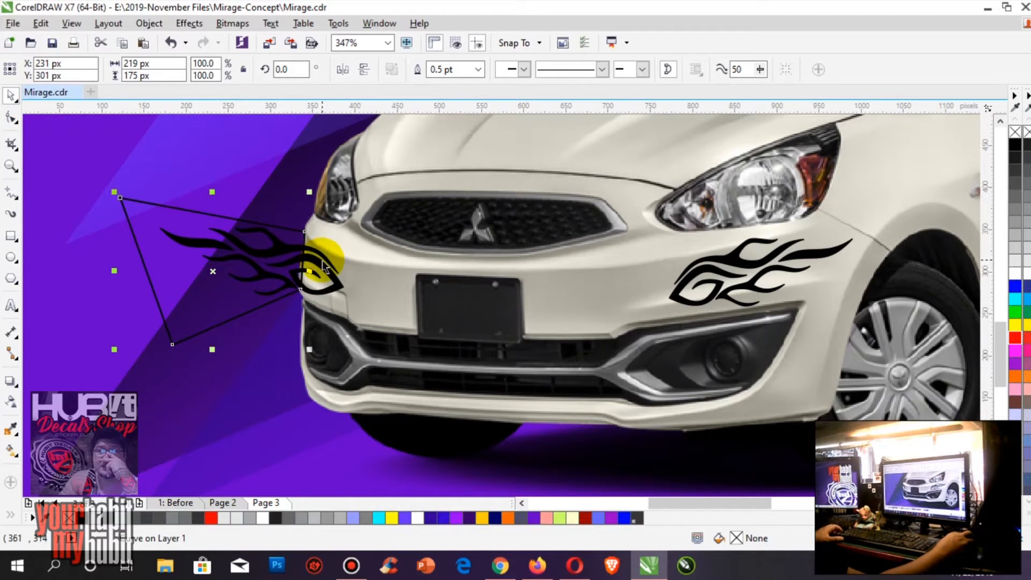
key(F2)
drag(236, 206, 421, 356)
click(11, 117)
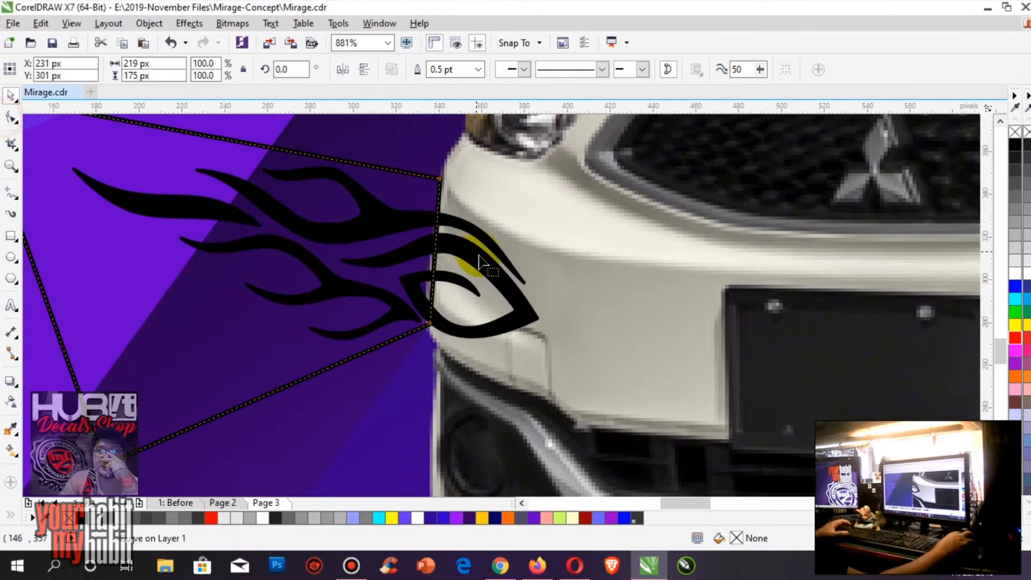
key(F10)
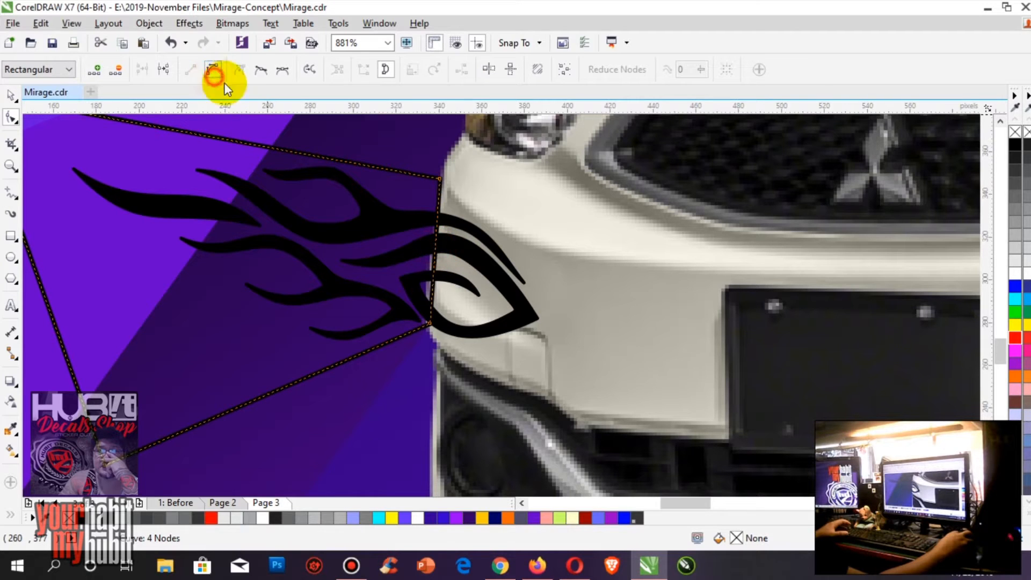
click(214, 74)
drag(435, 253, 433, 258)
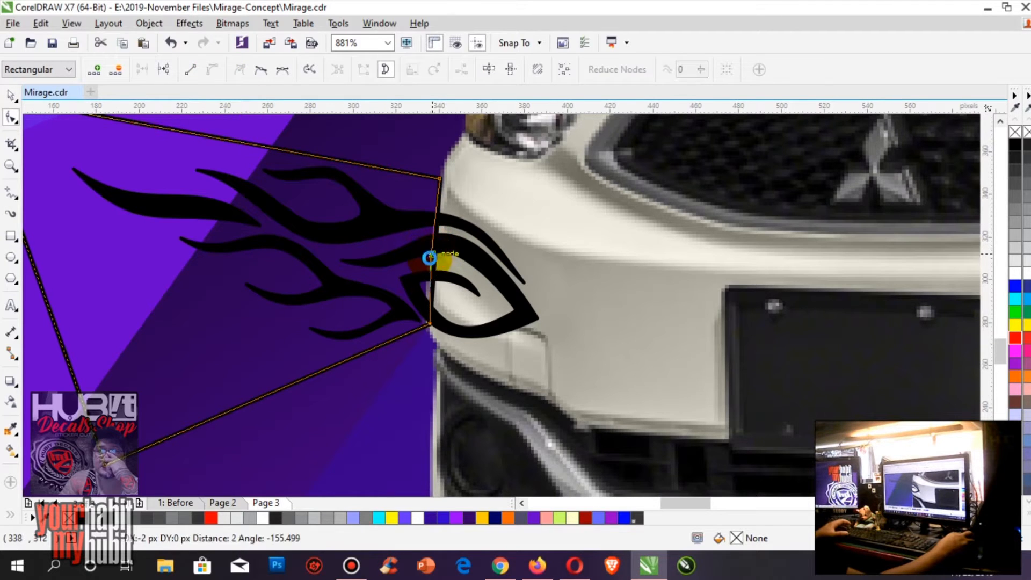
Trim the mirrored flame with the drawn outline so only the part on the bumper remains, and delete the outline.
click(10, 95)
shift+click(485, 263)
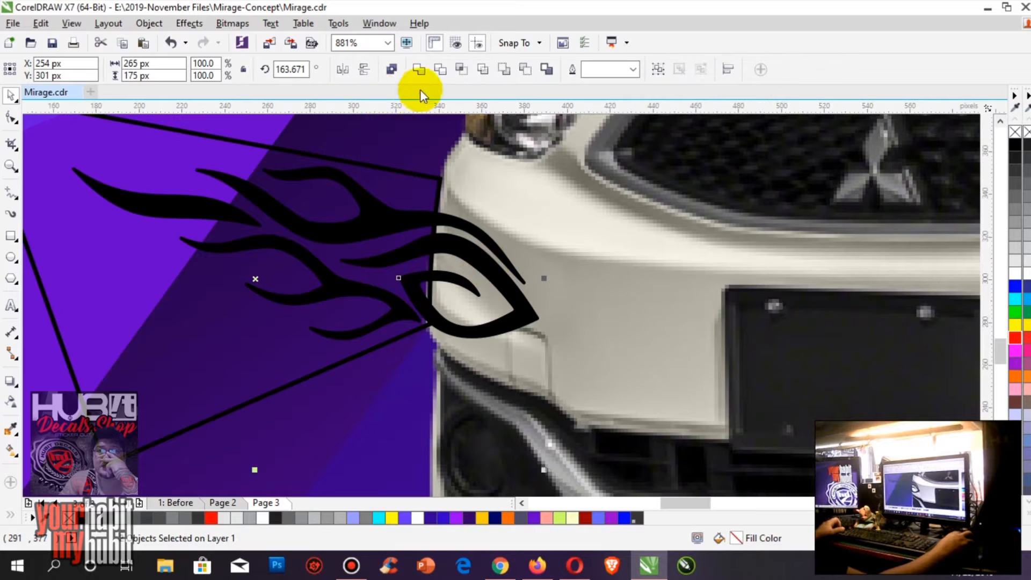
click(435, 75)
click(409, 164)
click(406, 170)
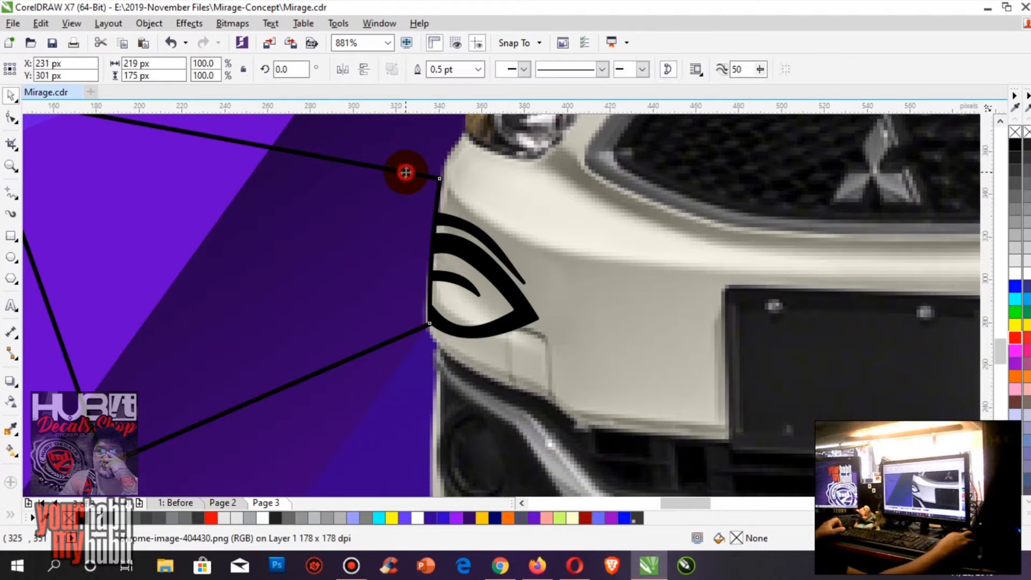
key(Delete)
key(shift+F4)
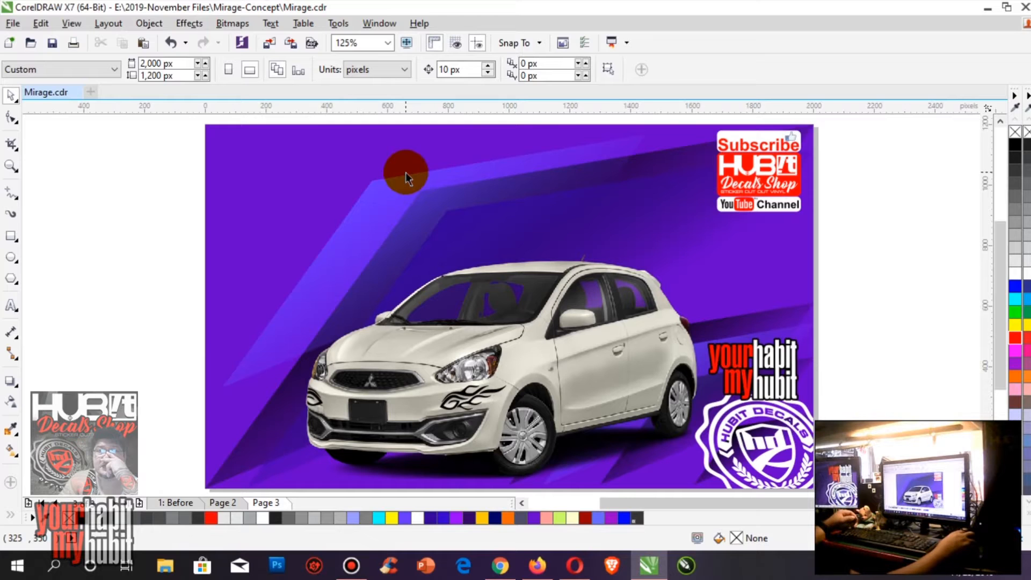
Copy the black windshield strip from Page 2 and paste it onto the car on Page 3.
click(222, 504)
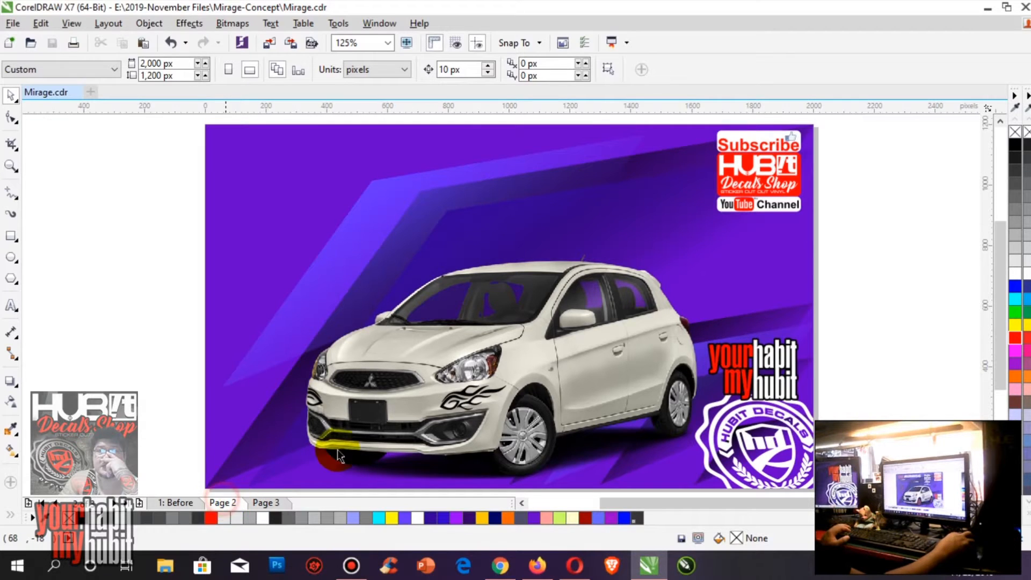
click(551, 284)
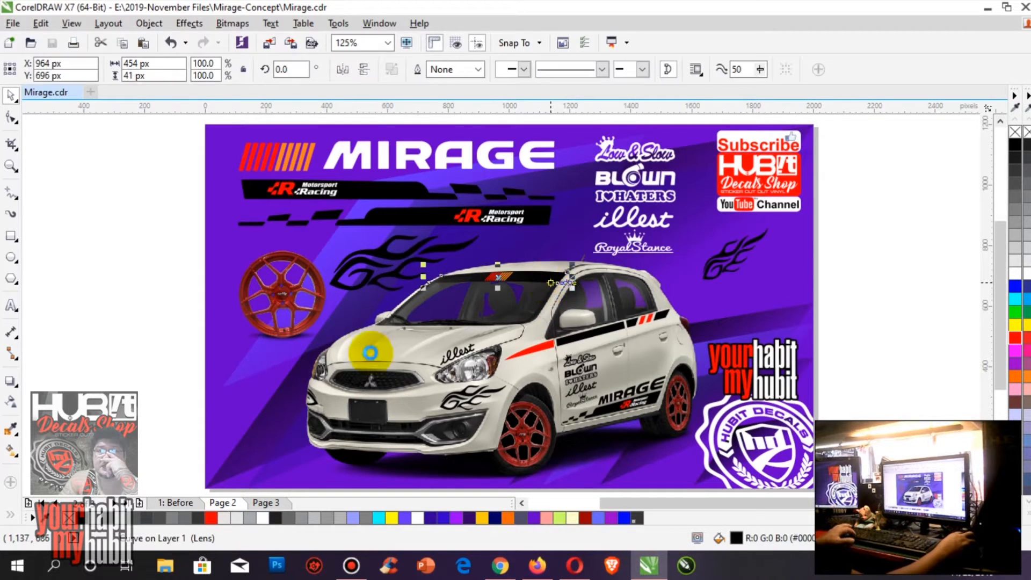
click(265, 503)
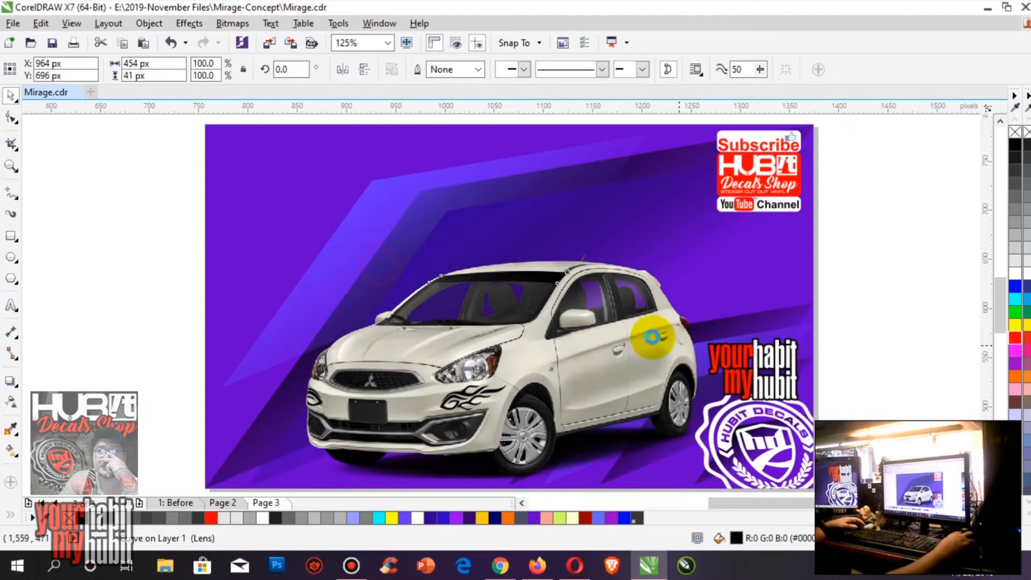
scroll(538, 305, up, 4)
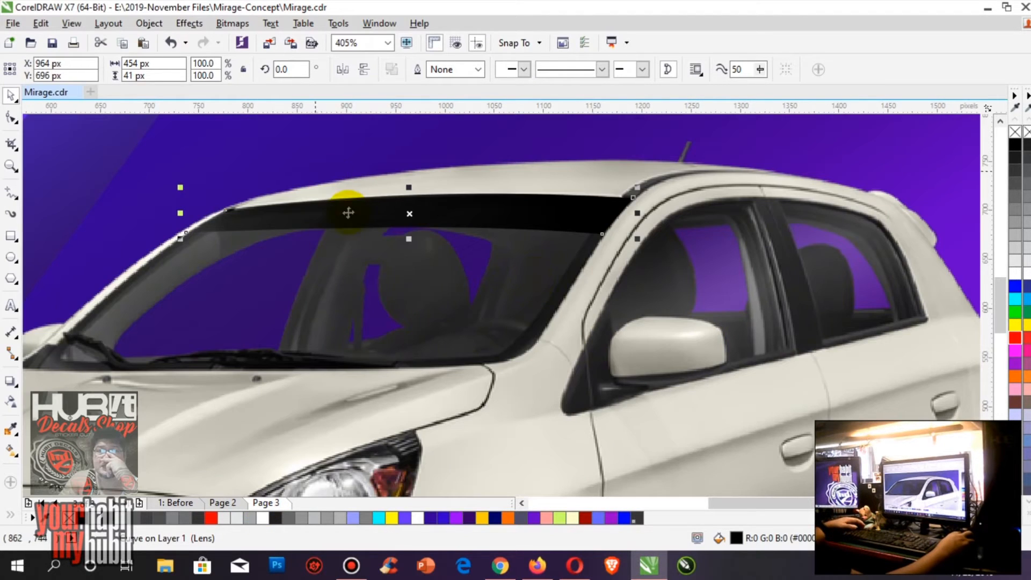
Try a red fill on the windshield strip and set the strip back to black.
click(1016, 343)
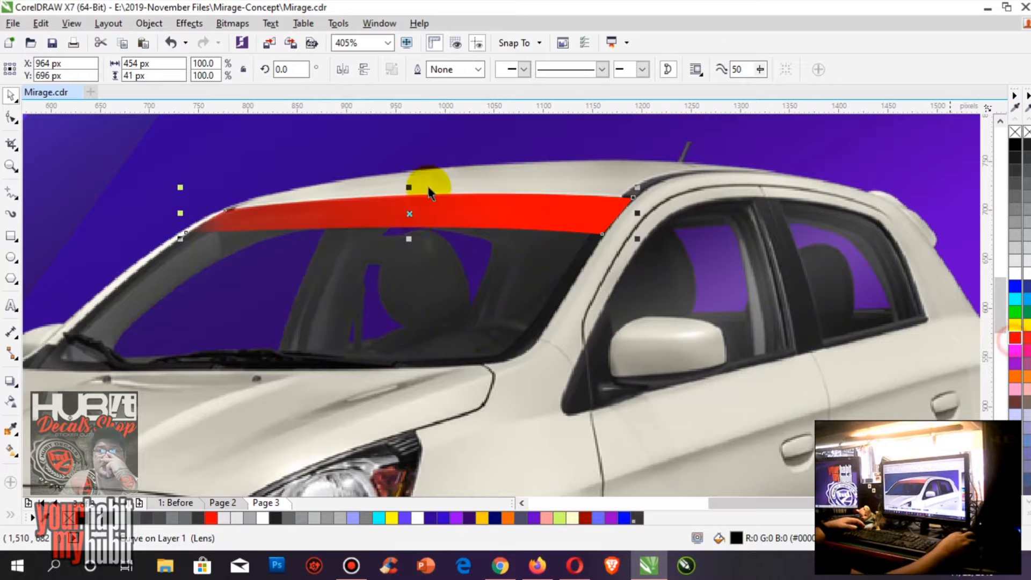
click(1016, 145)
key(F4)
click(106, 322)
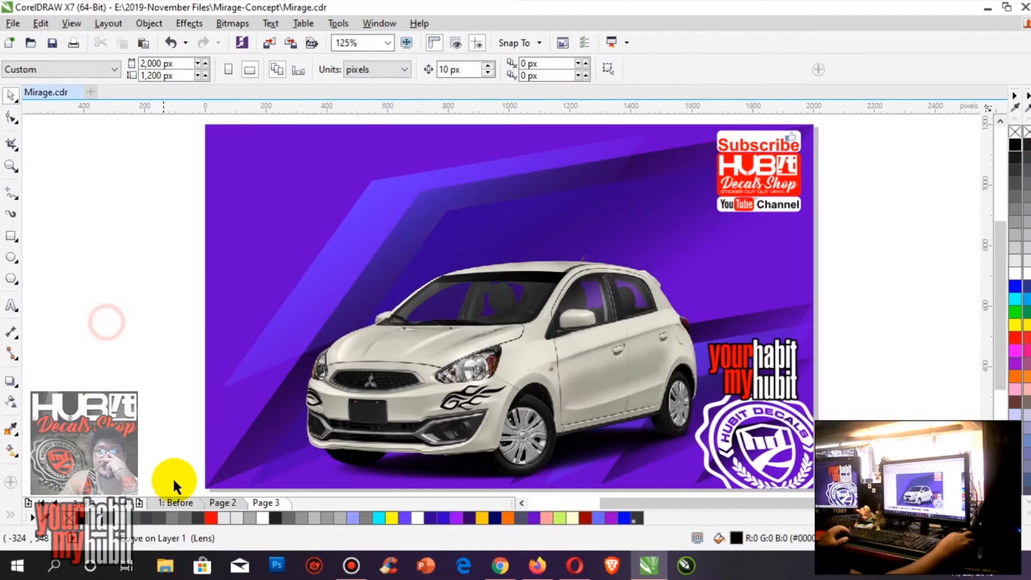
Copy the red and orange slanted stripe group on the windshield strip from Page 2 and paste it onto Page 3.
click(223, 503)
click(507, 286)
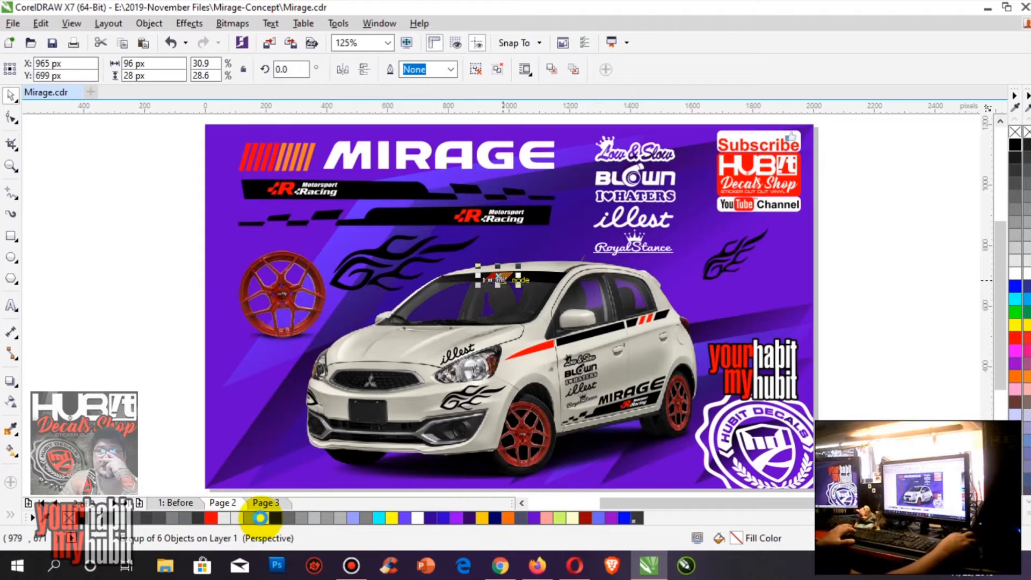
click(272, 503)
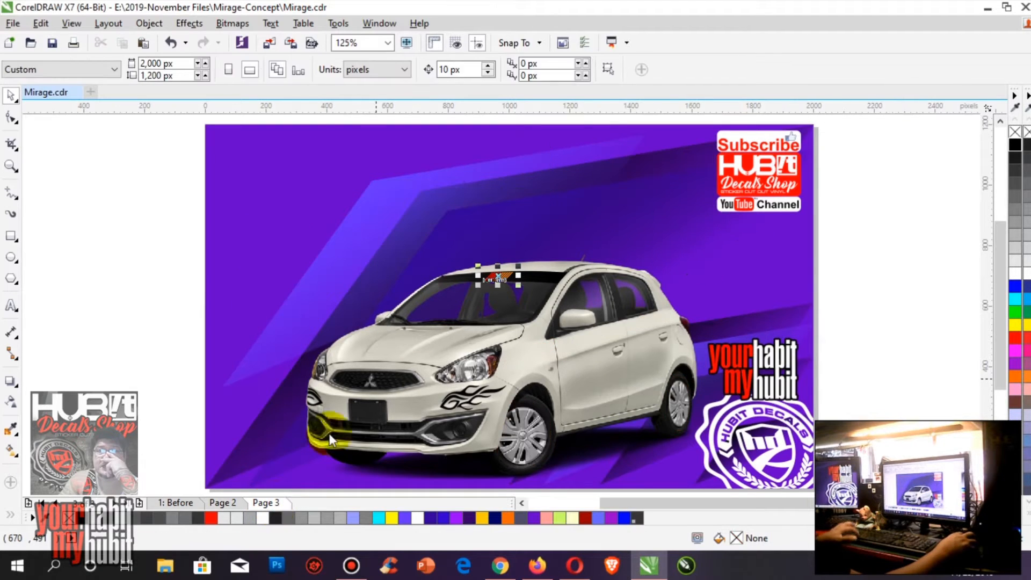
click(440, 242)
Skew the red and orange stripe group slightly upward to follow the slope of the windshield strip.
key(shift+F2)
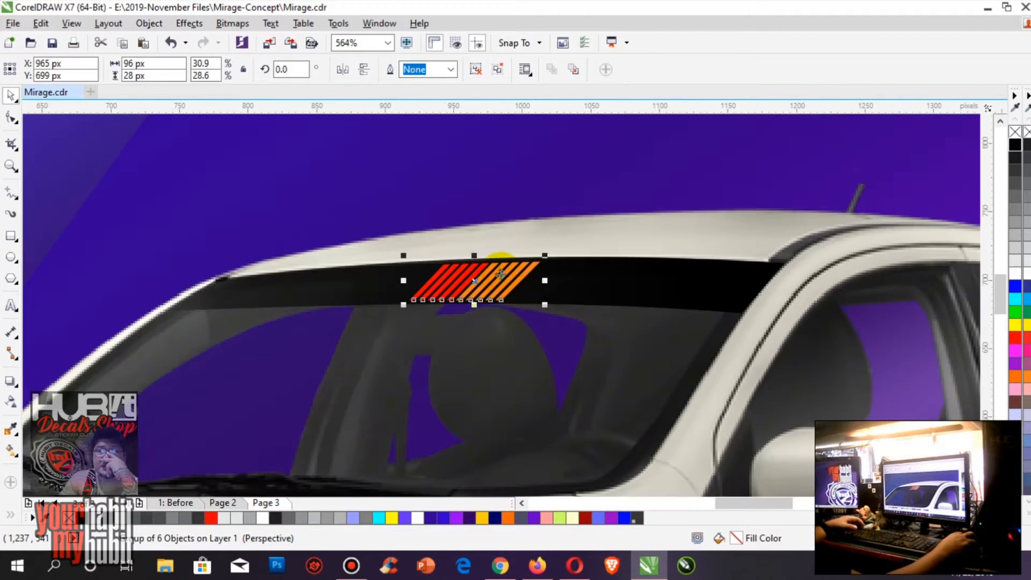
drag(350, 230, 698, 390)
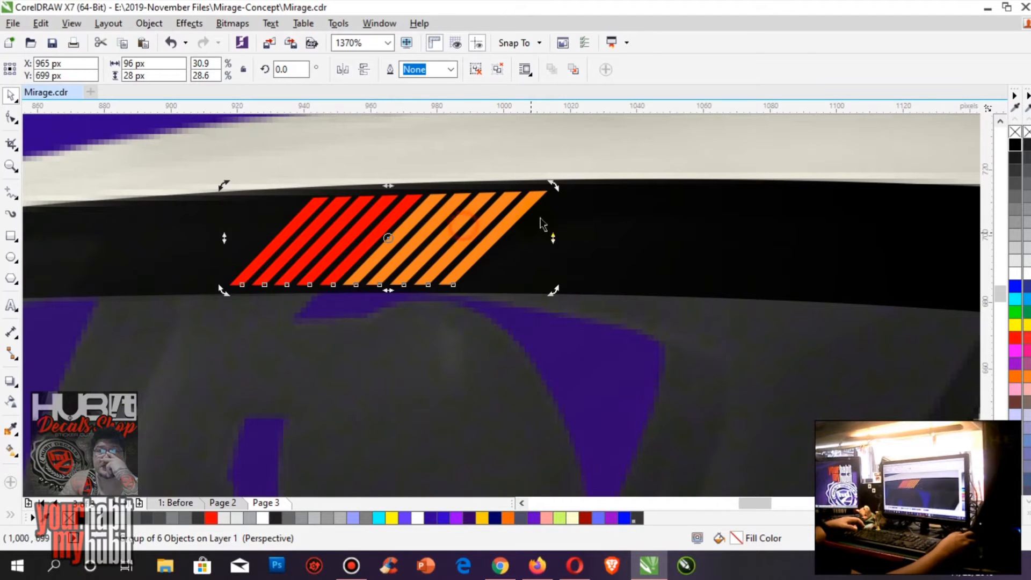
drag(554, 238, 559, 230)
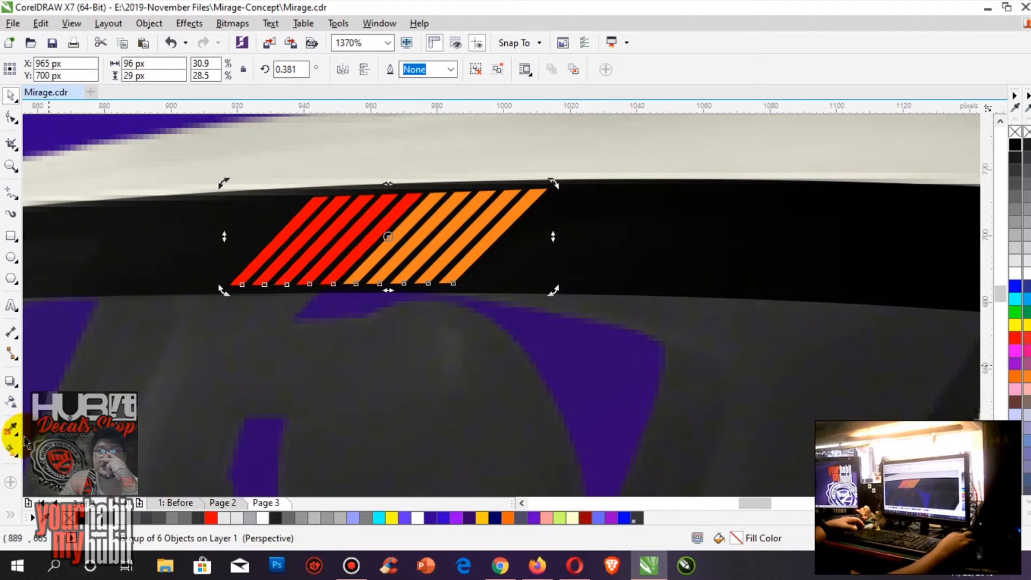
click(11, 515)
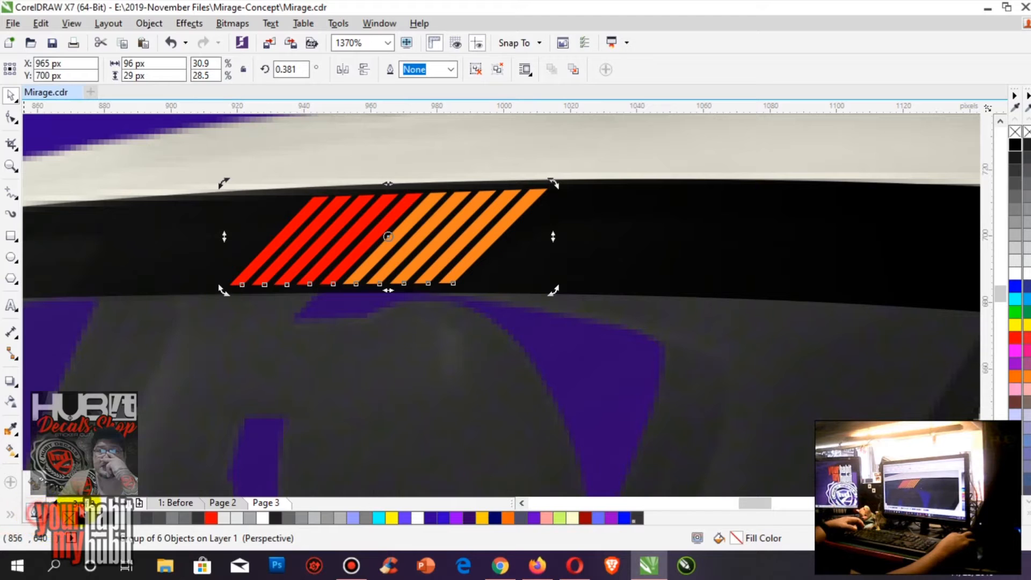
click(35, 512)
click(101, 353)
Copy the lower black checkered Motorsport Racing stripe from Page 2 and paste it onto Page 3 over the car's lower side.
key(F4)
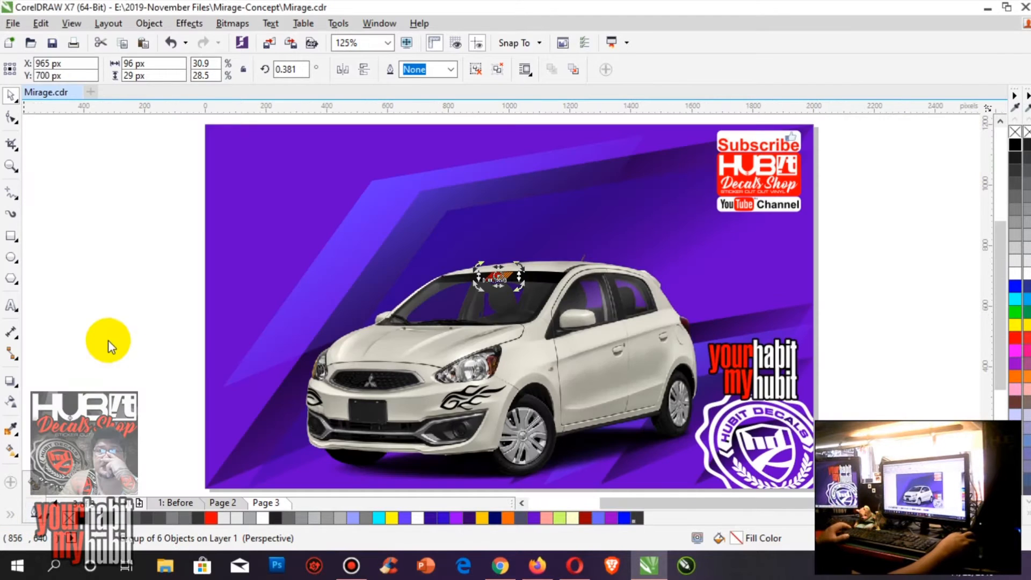
click(108, 340)
click(223, 503)
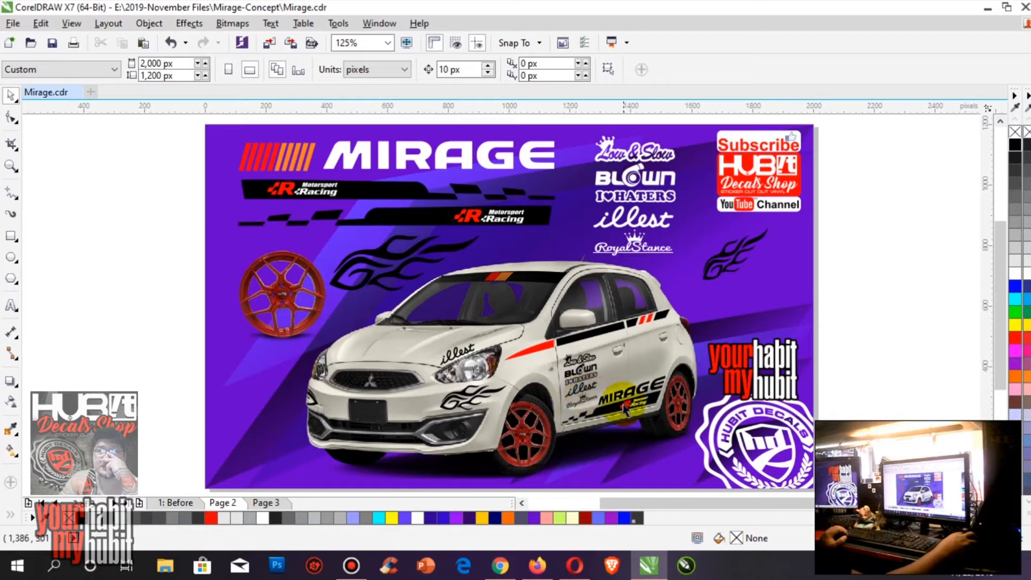
click(625, 410)
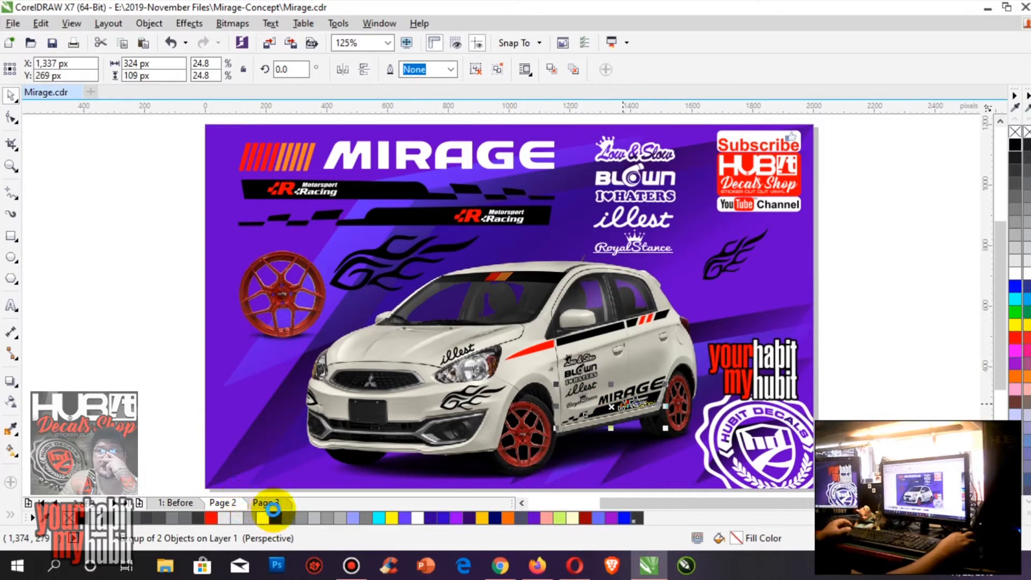
click(176, 449)
click(346, 213)
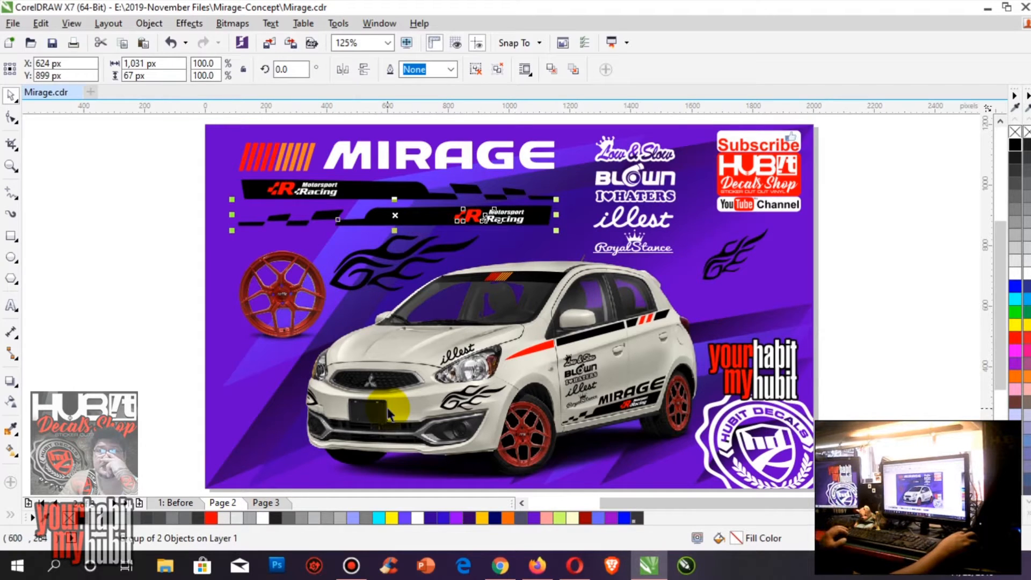
click(266, 501)
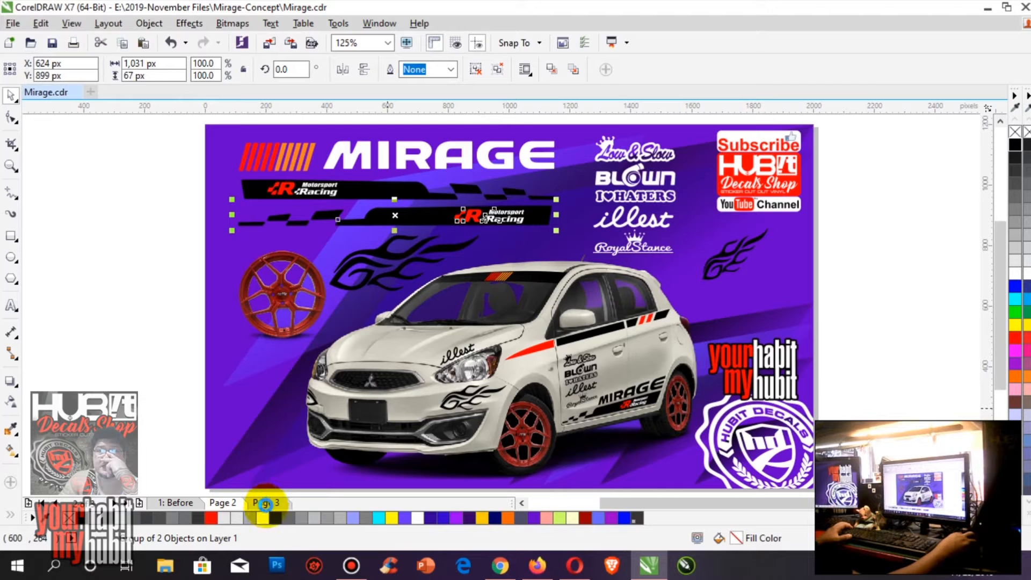
click(267, 504)
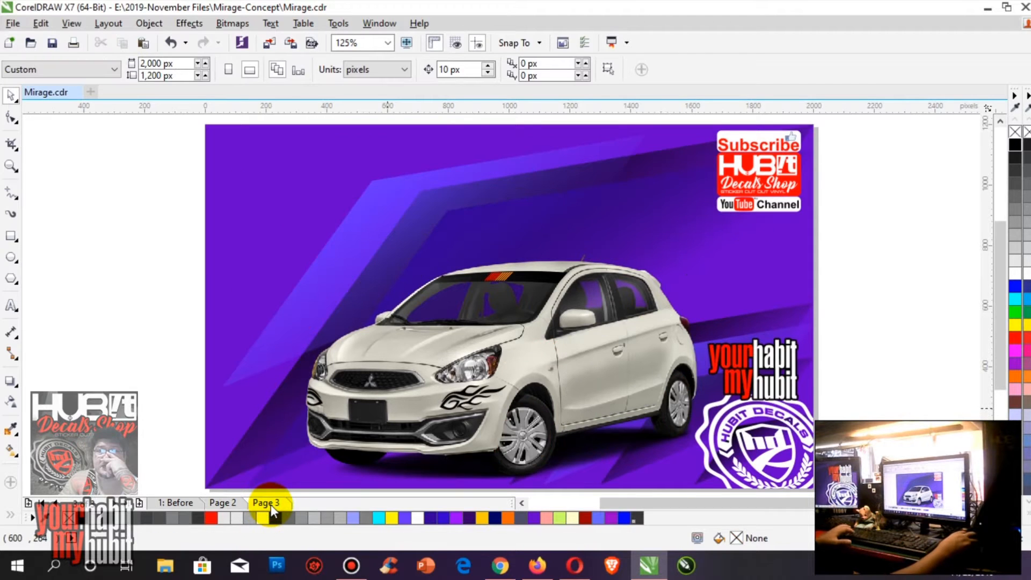
key(ctrl+v)
drag(400, 212, 667, 432)
Add perspective to the Motorsport Racing stripe and move its four corners to fit the lower doors between the wheels.
scroll(819, 343, up, 2)
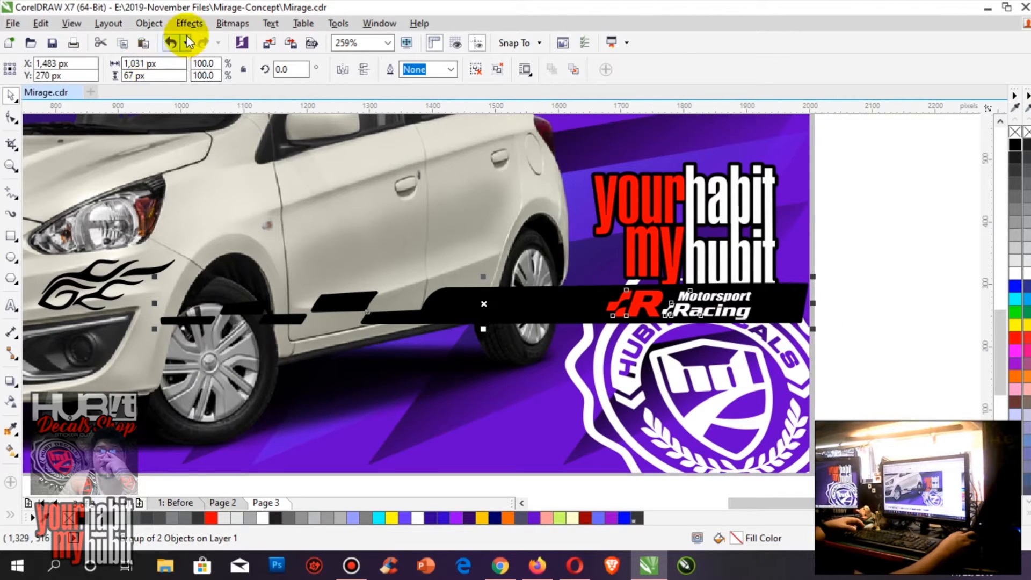
click(258, 214)
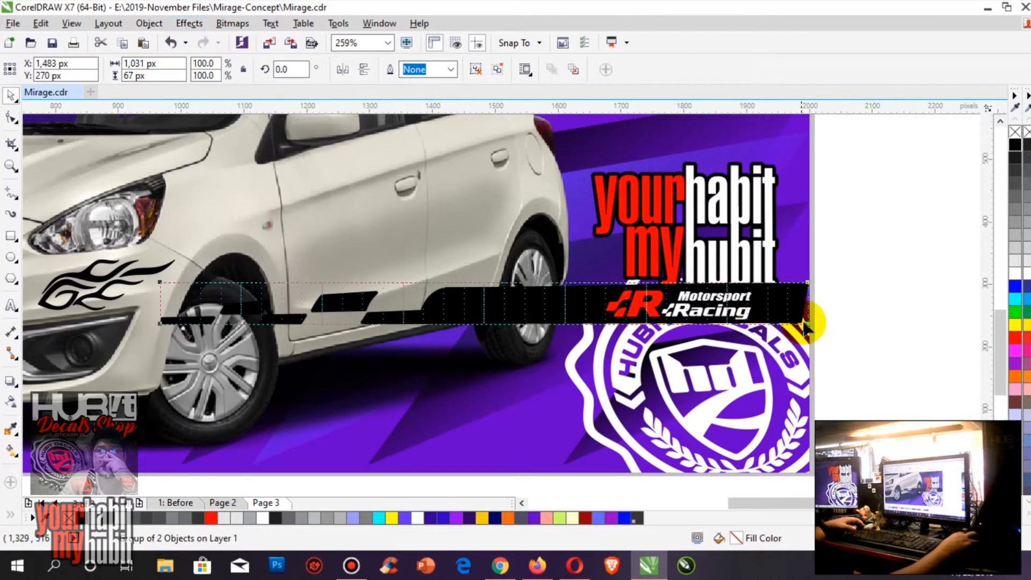
drag(808, 282, 491, 255)
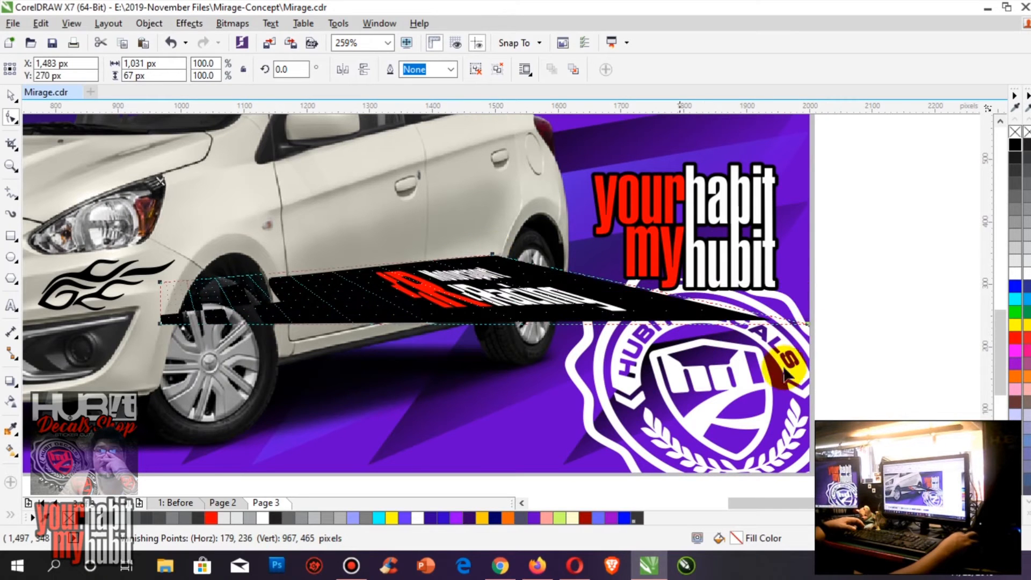
drag(807, 325, 484, 293)
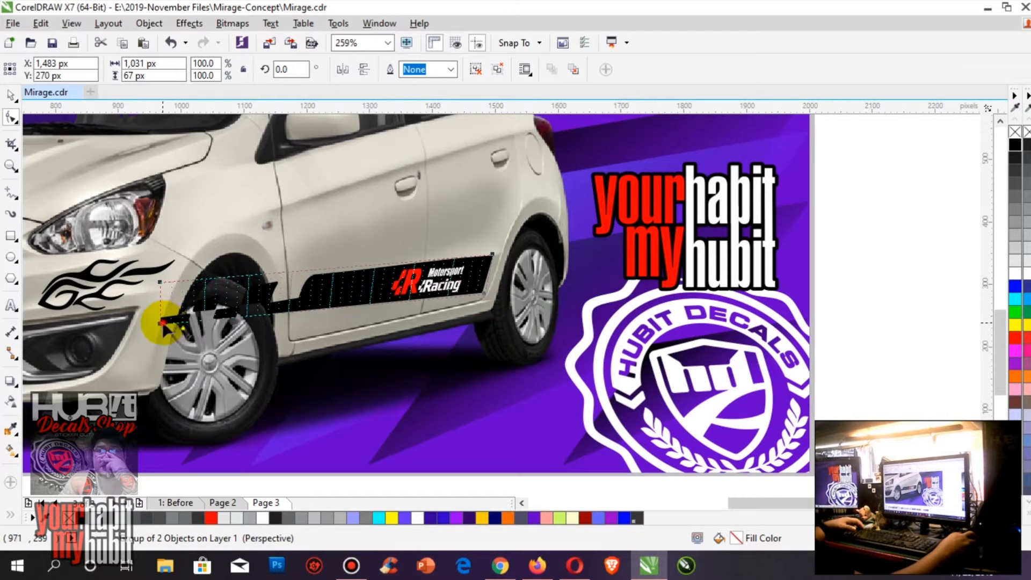
drag(161, 322, 295, 340)
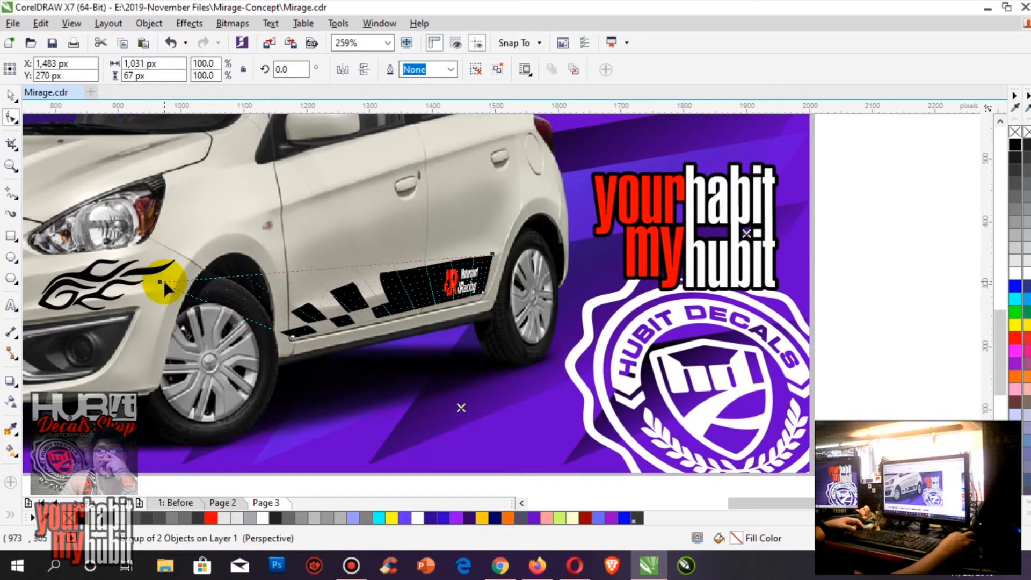
drag(161, 280, 294, 328)
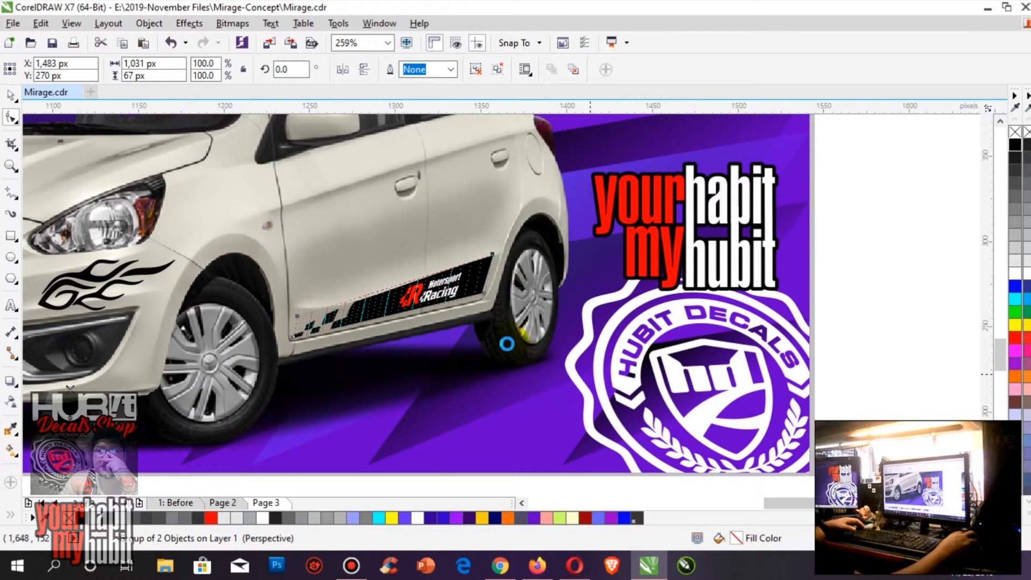
Fine-tune the stripe's perspective corners to follow the front door gap and lower door edge, and lower its upper rear corner.
scroll(358, 322, up, 3)
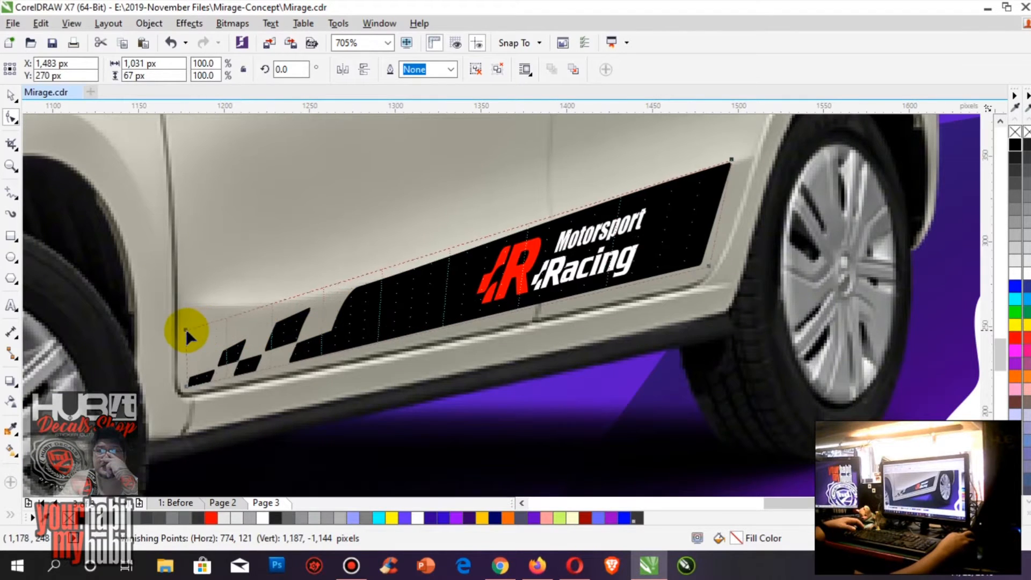
drag(186, 328, 183, 325)
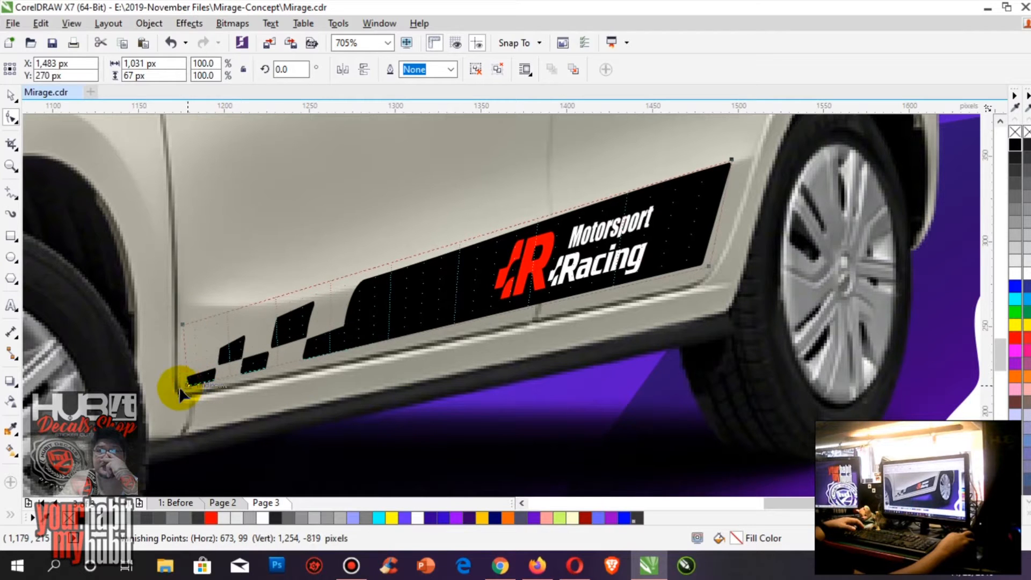
drag(181, 389, 177, 389)
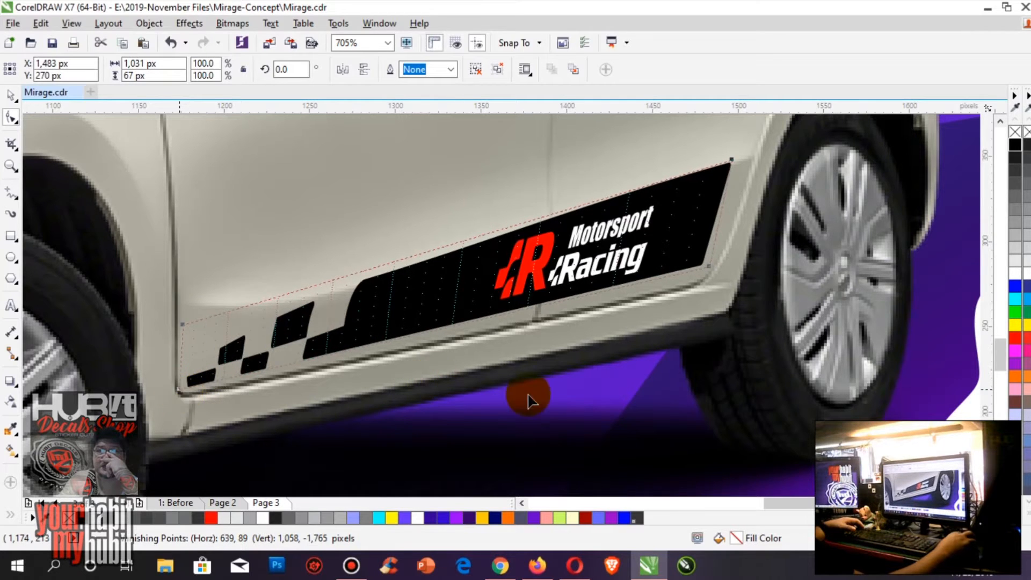
drag(730, 159, 741, 176)
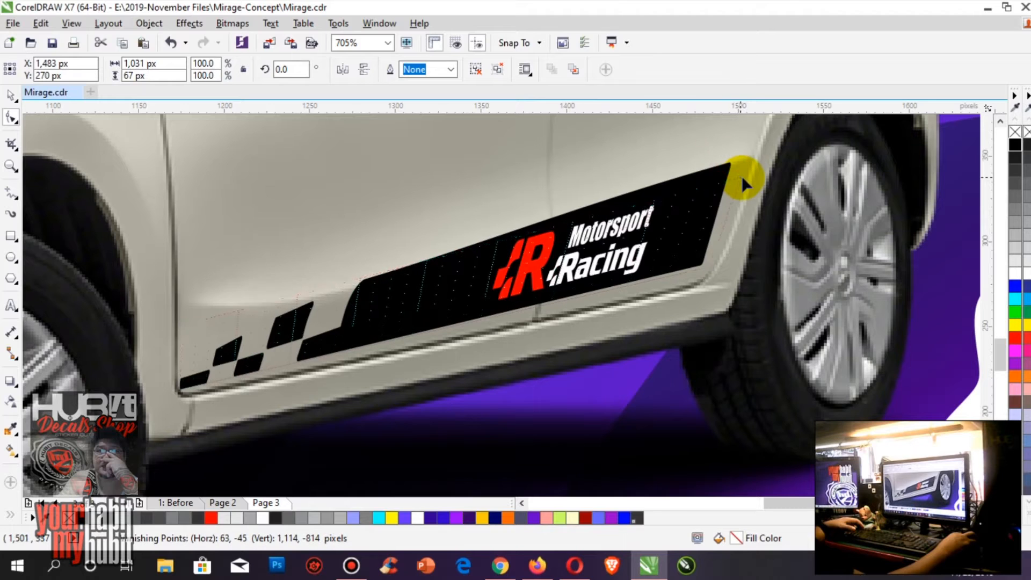
mouse_move(709, 266)
mouse_down()
mouse_move(720, 282)
mouse_move(710, 267)
mouse_move(709, 276)
mouse_up()
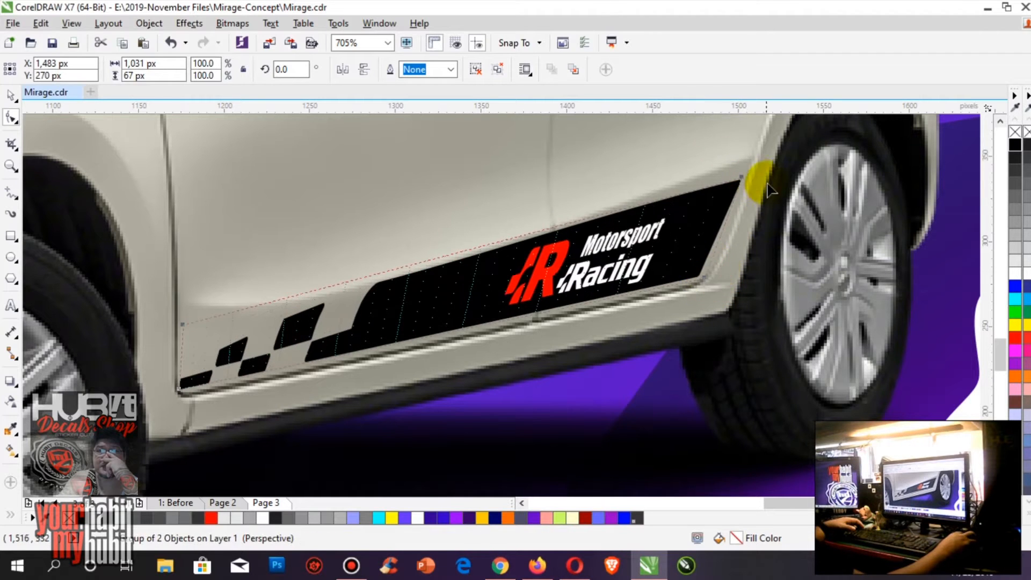
drag(743, 179, 737, 200)
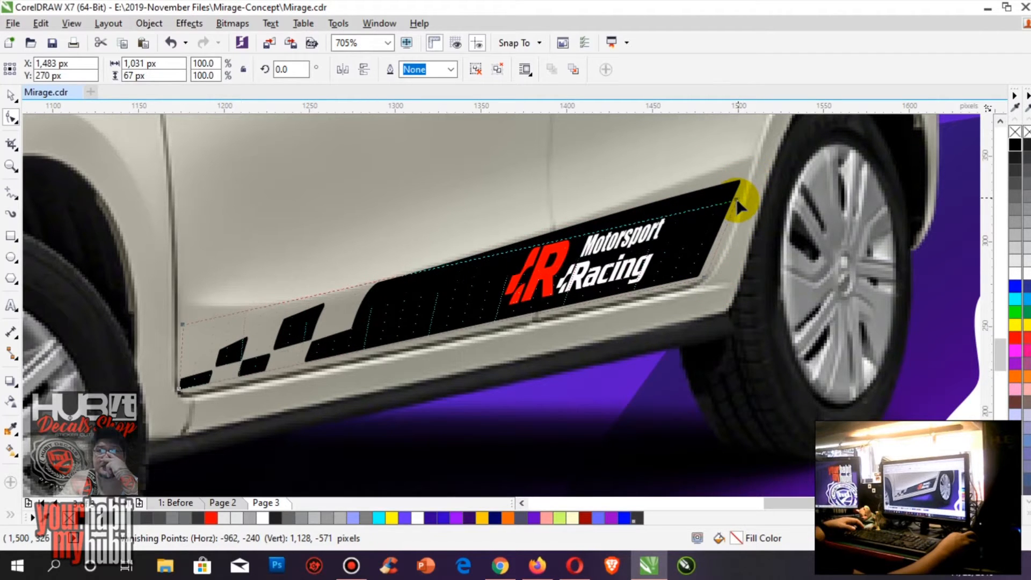
click(12, 98)
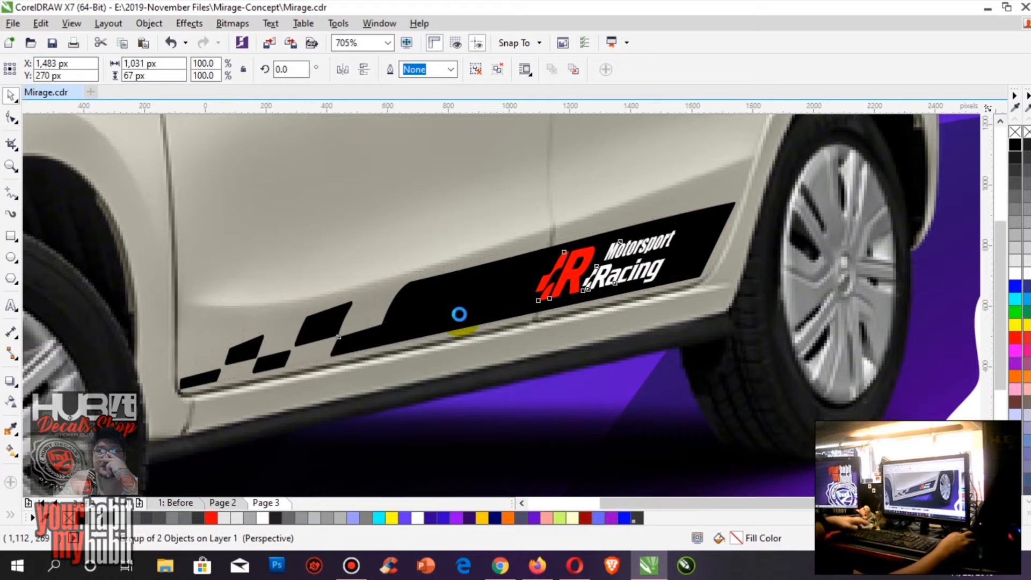
key(F4)
click(860, 343)
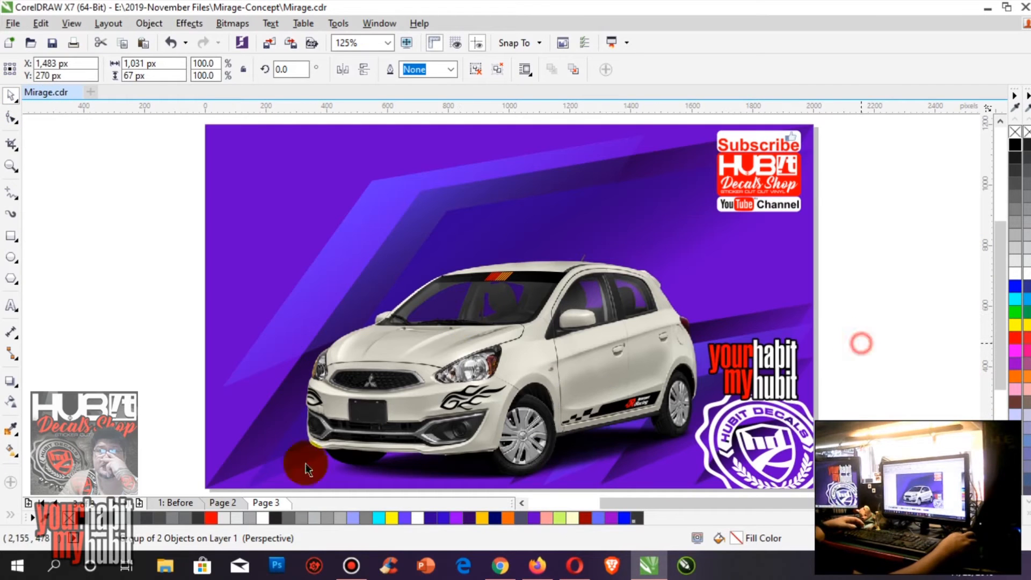
Compare with Page 2 and raise the upper rear perspective corner of the Motorsport Racing stripe on Page 3.
click(229, 503)
click(265, 501)
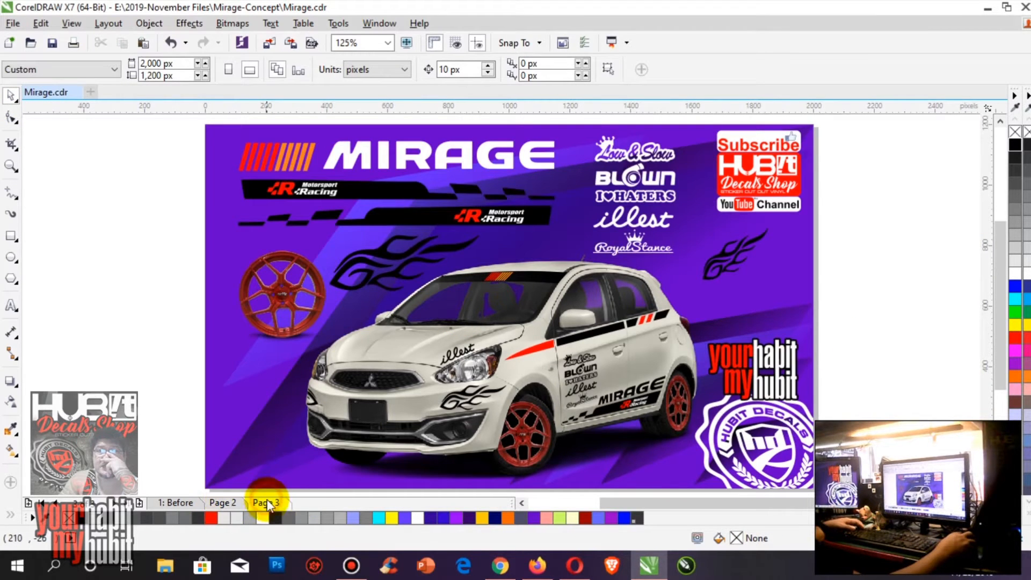
key(F2)
drag(596, 358, 740, 448)
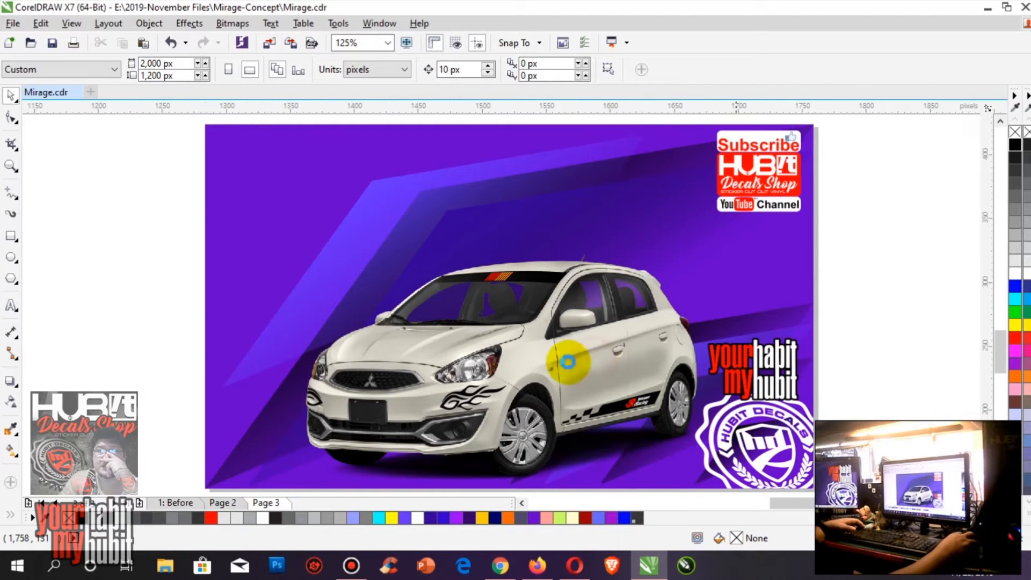
click(447, 289)
click(11, 117)
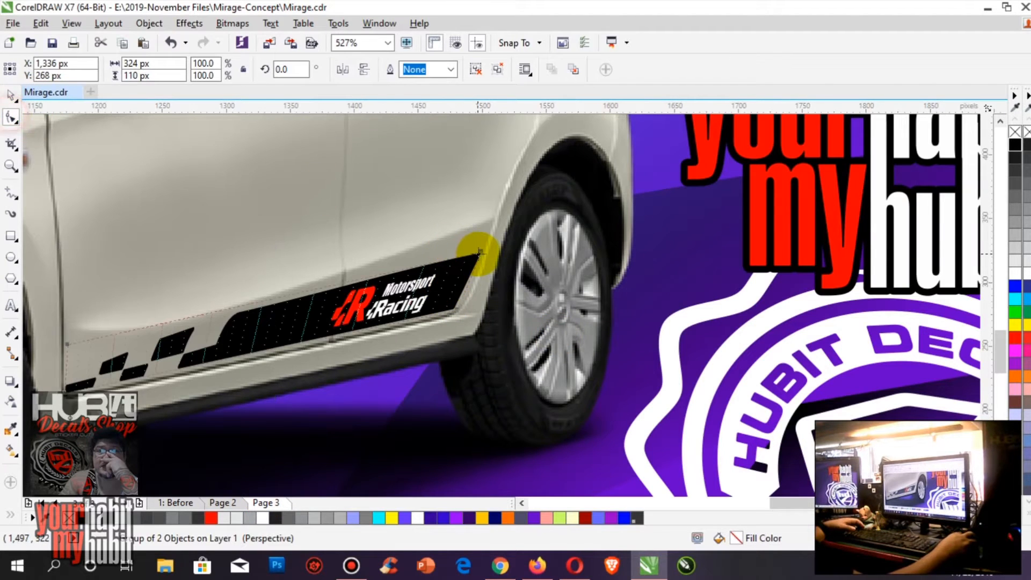
drag(480, 254, 485, 235)
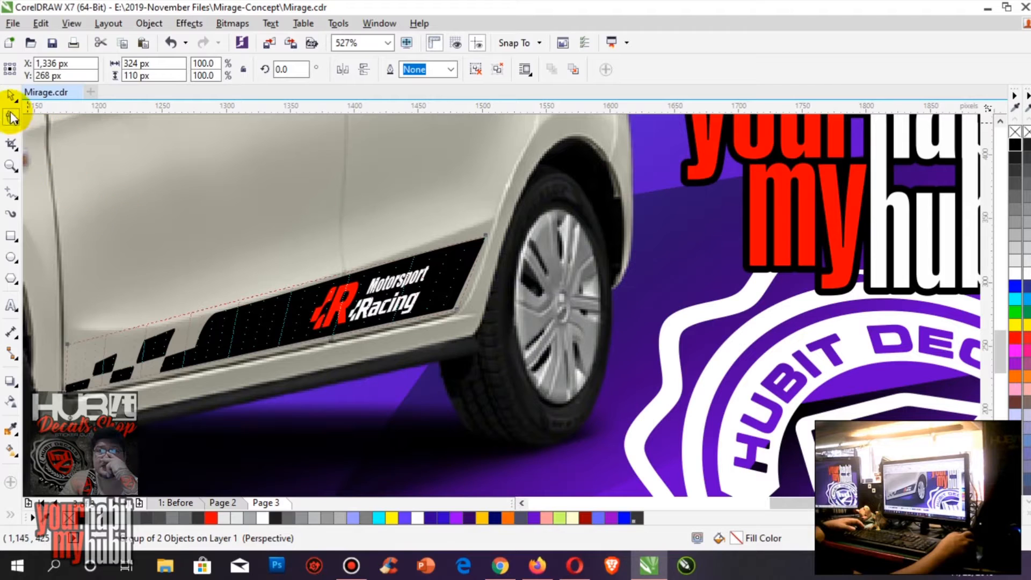
click(11, 96)
key(F4)
click(35, 323)
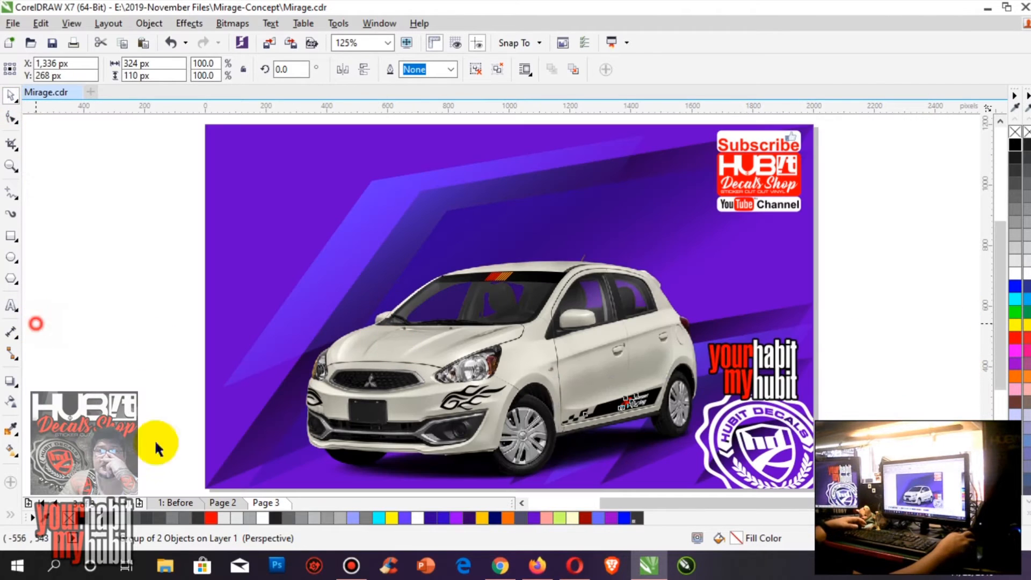
Copy the black MIRAGE lettering on the car's side from Page 2 and paste it onto Page 3.
click(231, 502)
click(621, 403)
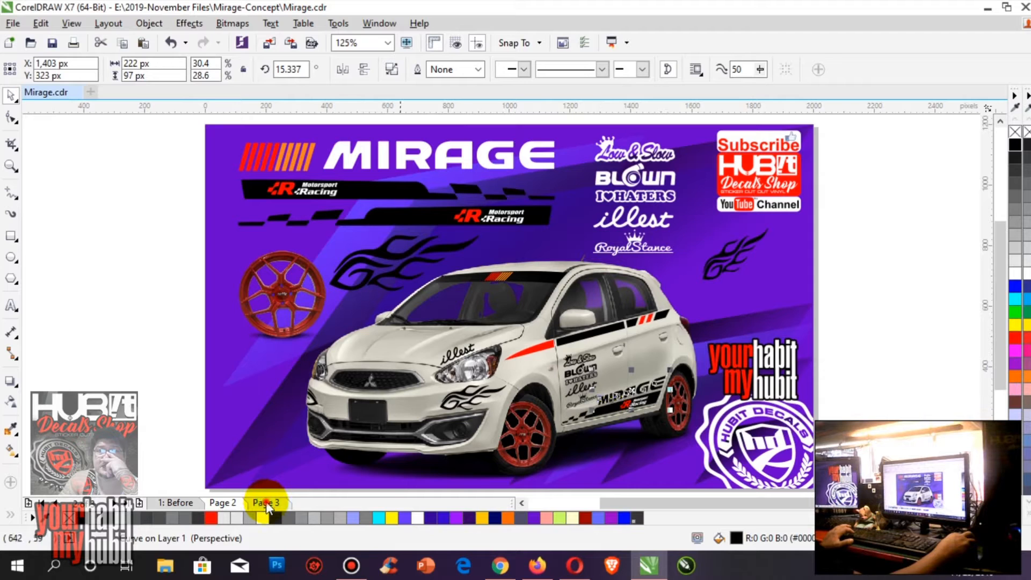
click(266, 503)
click(121, 368)
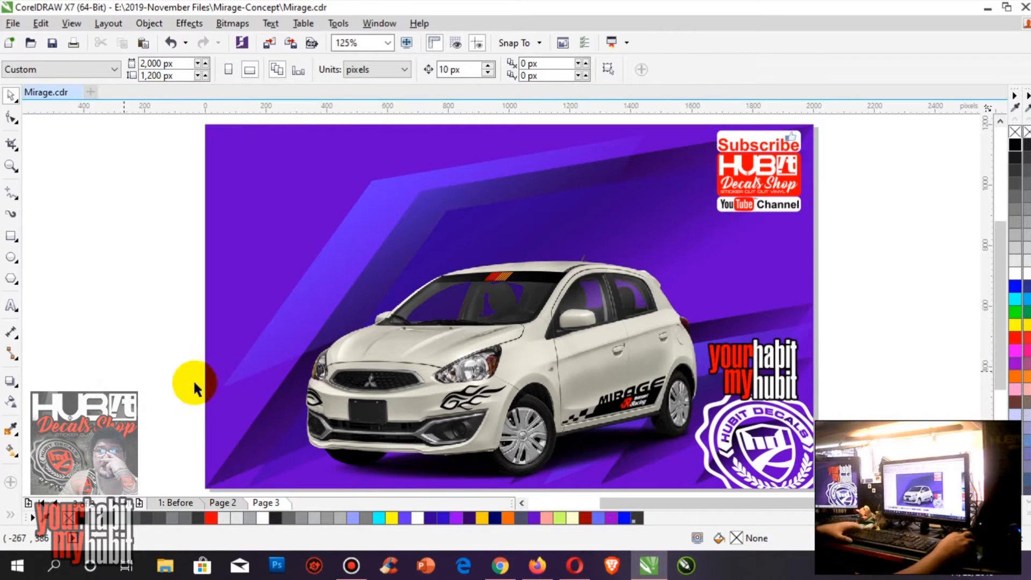
Lower both upper perspective corners of the Motorsport Racing stripe so it sits clear below the MIRAGE lettering.
scroll(656, 437, up, 3)
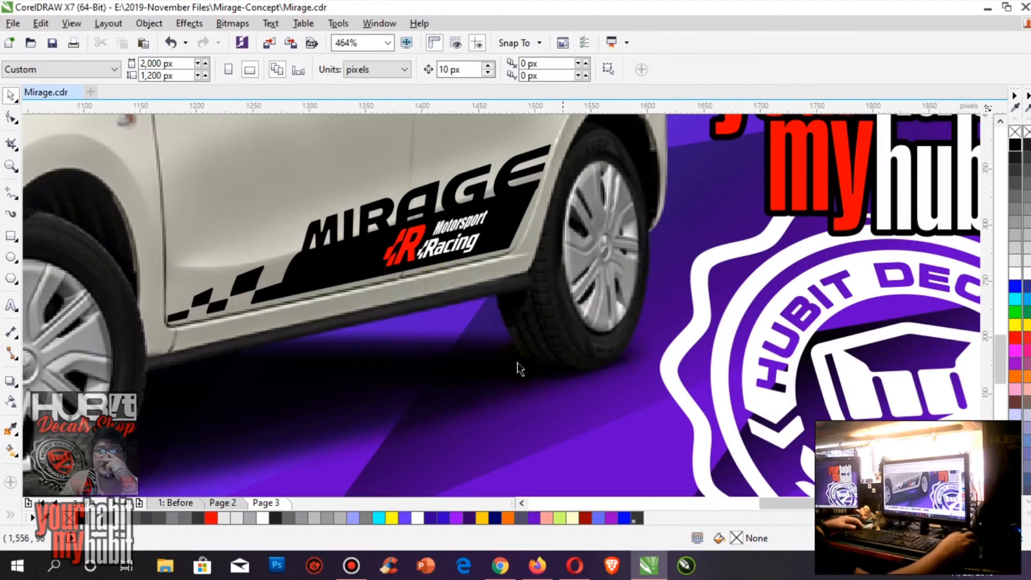
click(419, 261)
click(11, 117)
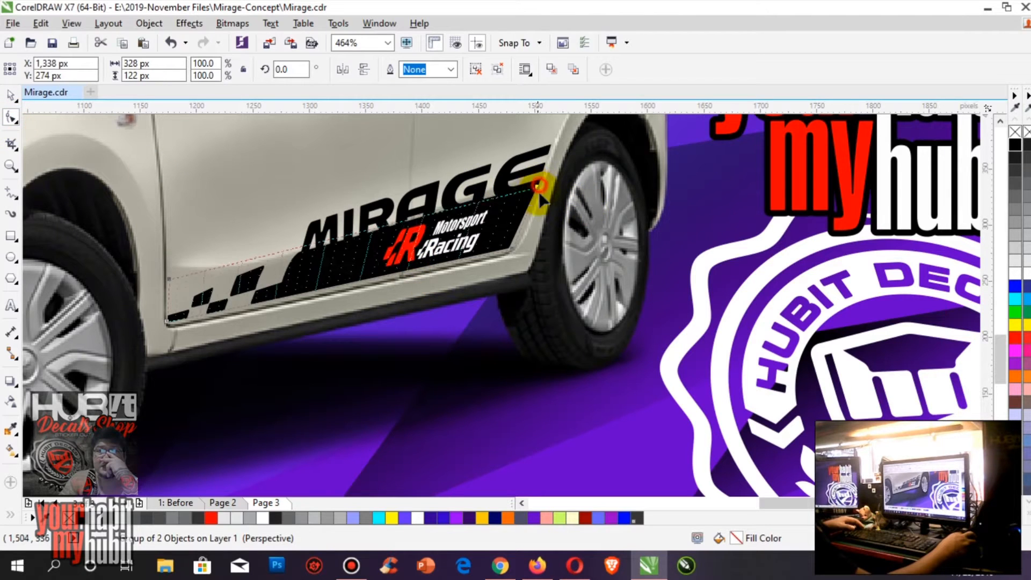
drag(538, 186, 532, 197)
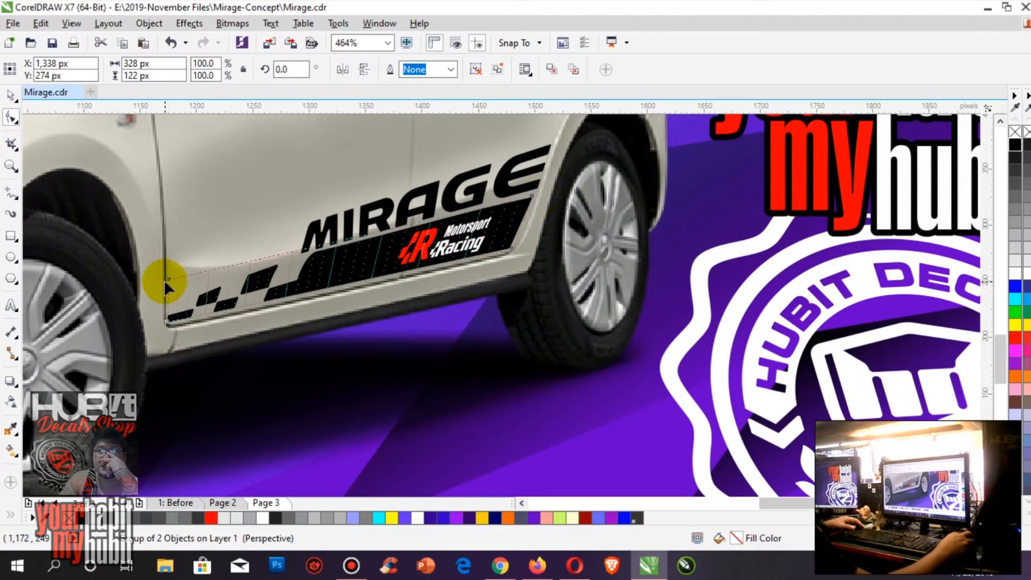
drag(168, 278, 168, 289)
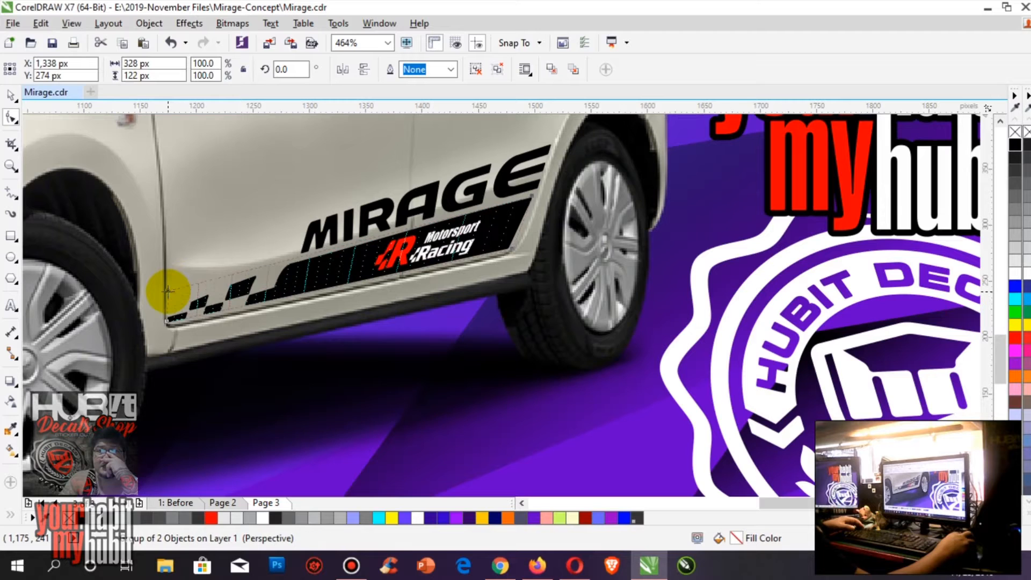
click(10, 94)
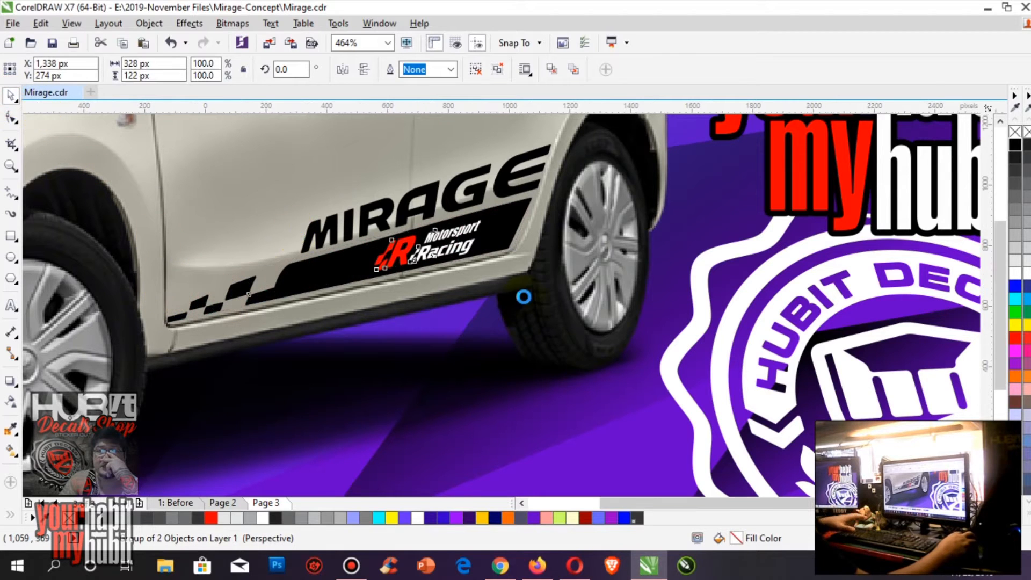
key(shift+F4)
click(830, 379)
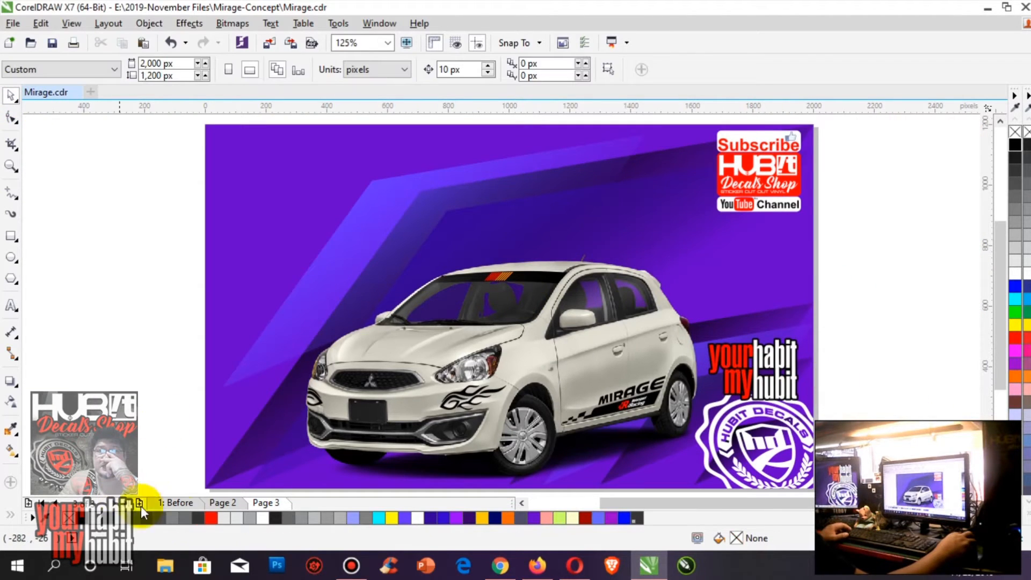
Copy the stack of black stickers on the front door from Page 2, paste it onto Page 3 and check each sticker's placement.
click(226, 503)
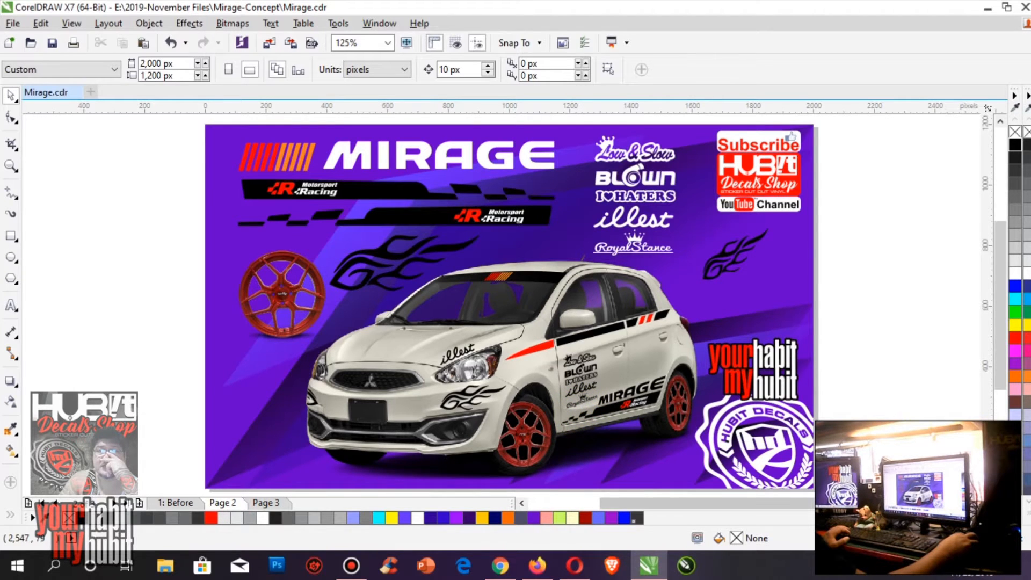
scroll(582, 444, down, 1)
drag(553, 471, 611, 298)
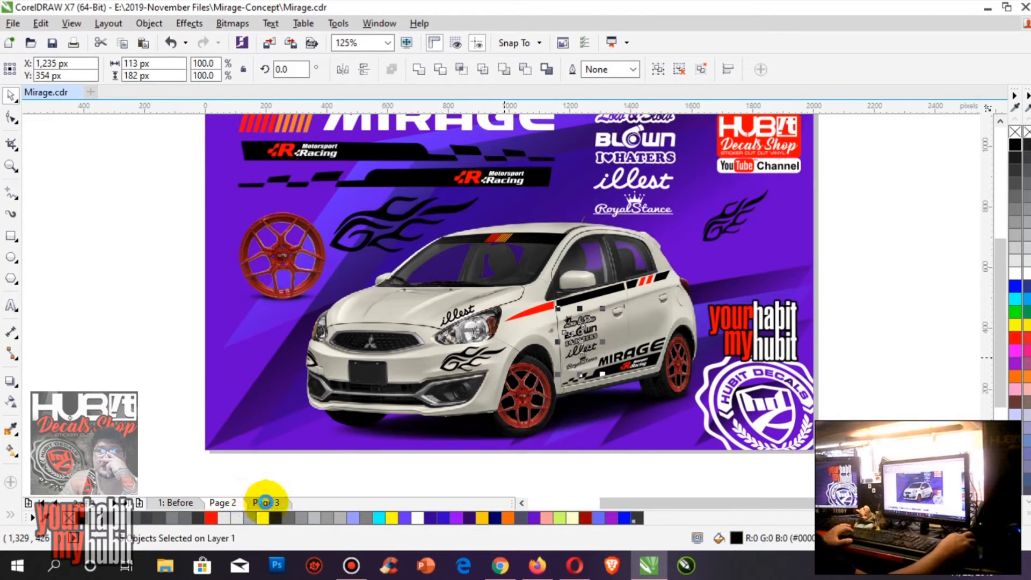
click(272, 503)
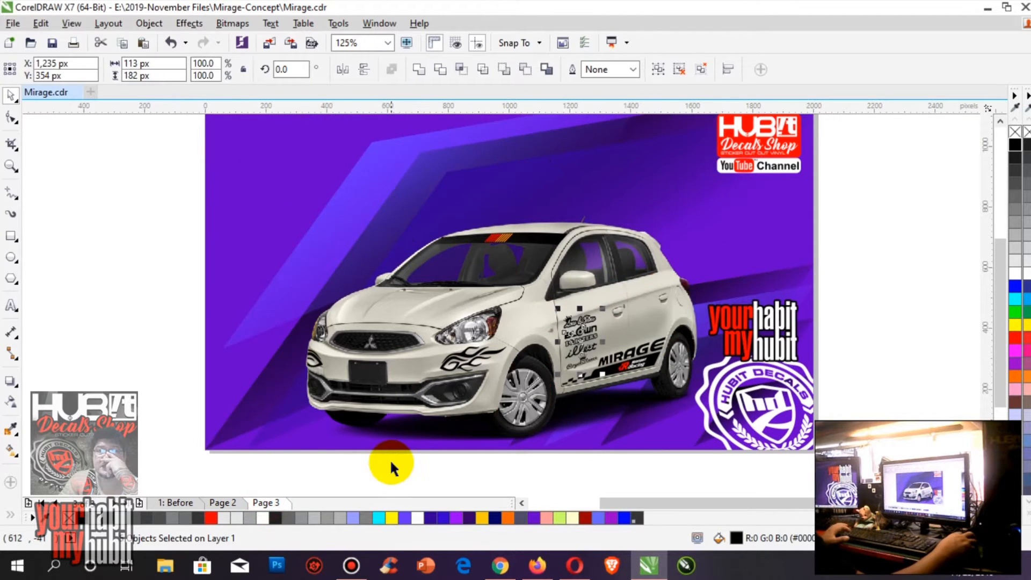
click(435, 459)
click(507, 474)
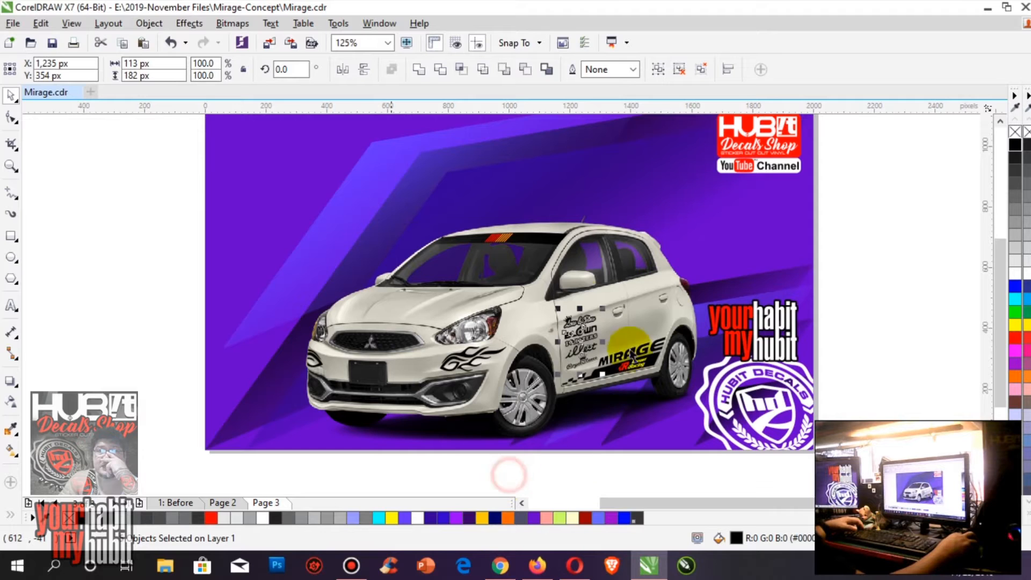
click(631, 419)
drag(631, 419, 537, 301)
click(493, 308)
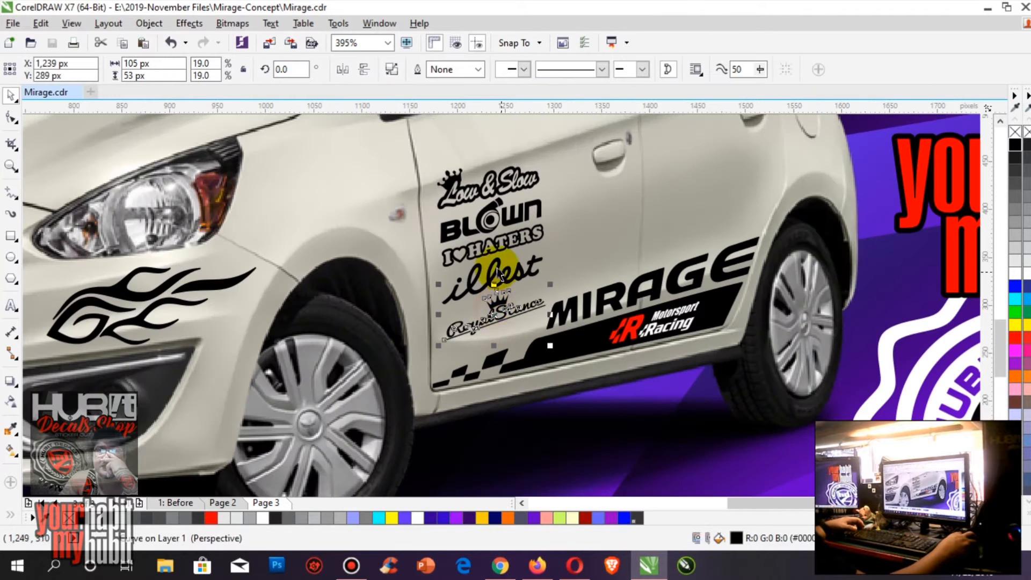
click(506, 203)
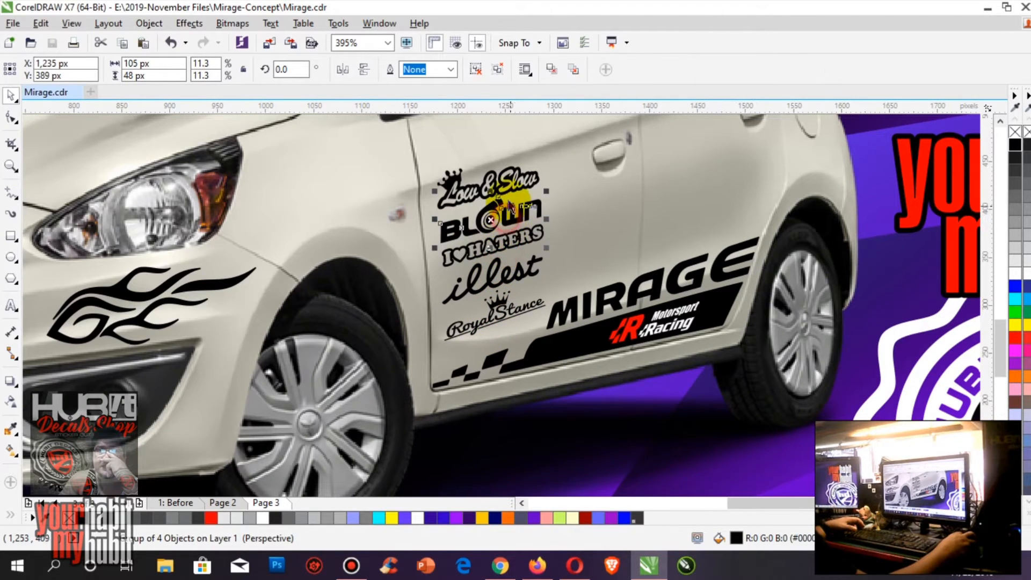
click(508, 194)
key(F3)
Copy the red and black side stripes along the fender and doors from Page 2 and paste them onto Page 3.
click(863, 345)
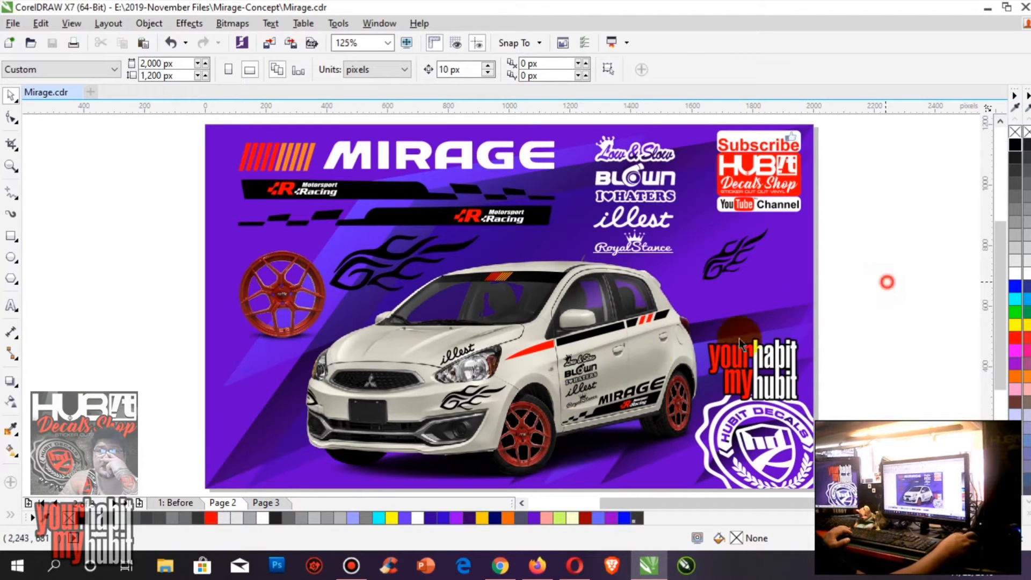
drag(741, 344, 486, 369)
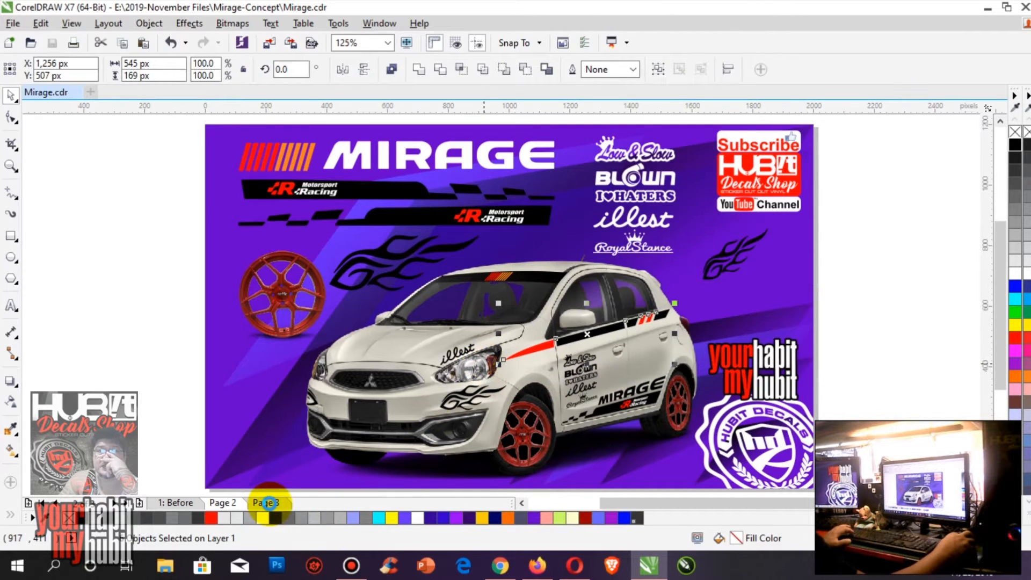
click(270, 503)
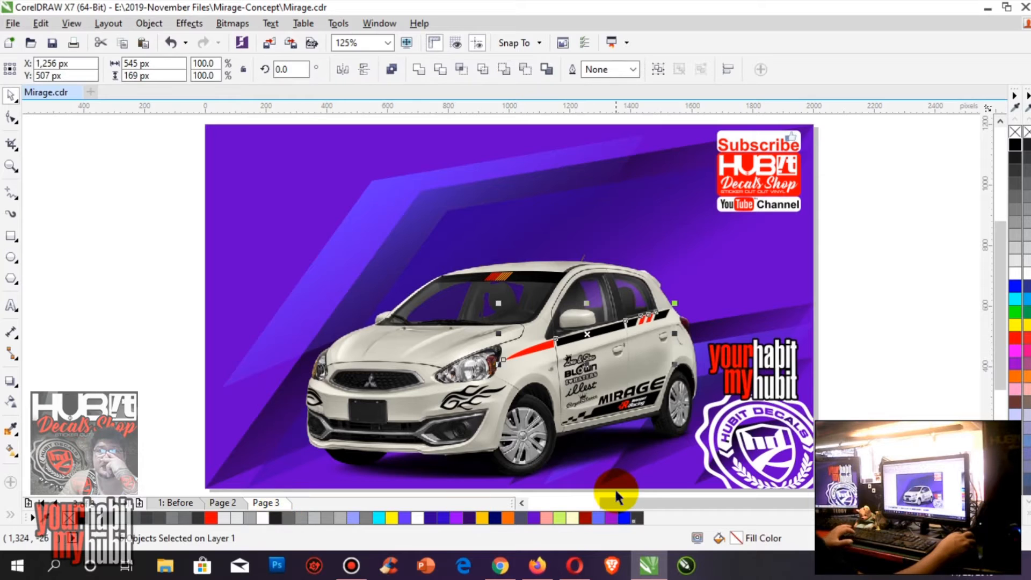
Group the pasted side stripes, try to skew their rear end downward, and undo the skew.
key(ctrl+g)
key(F2)
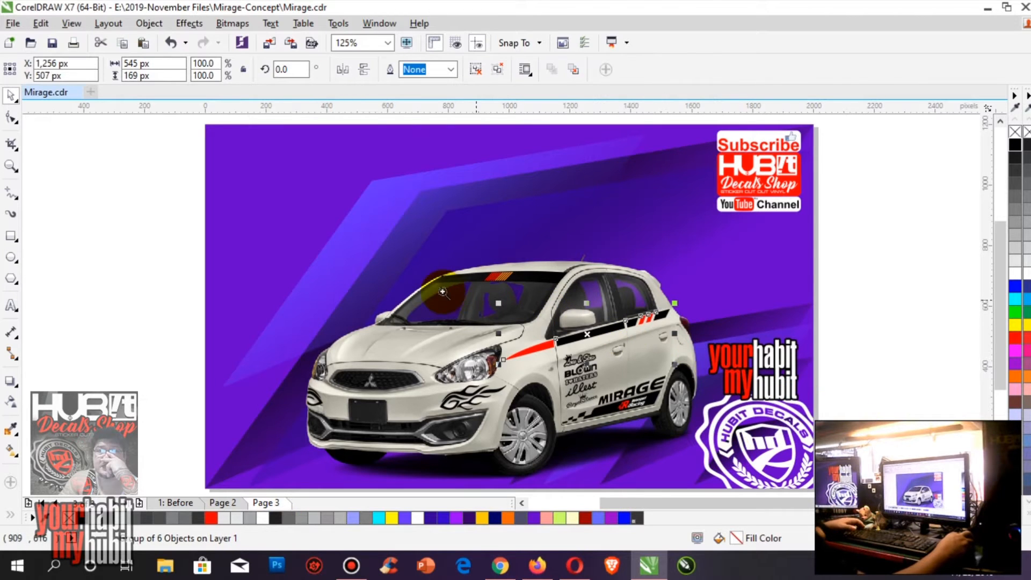
drag(443, 291, 812, 438)
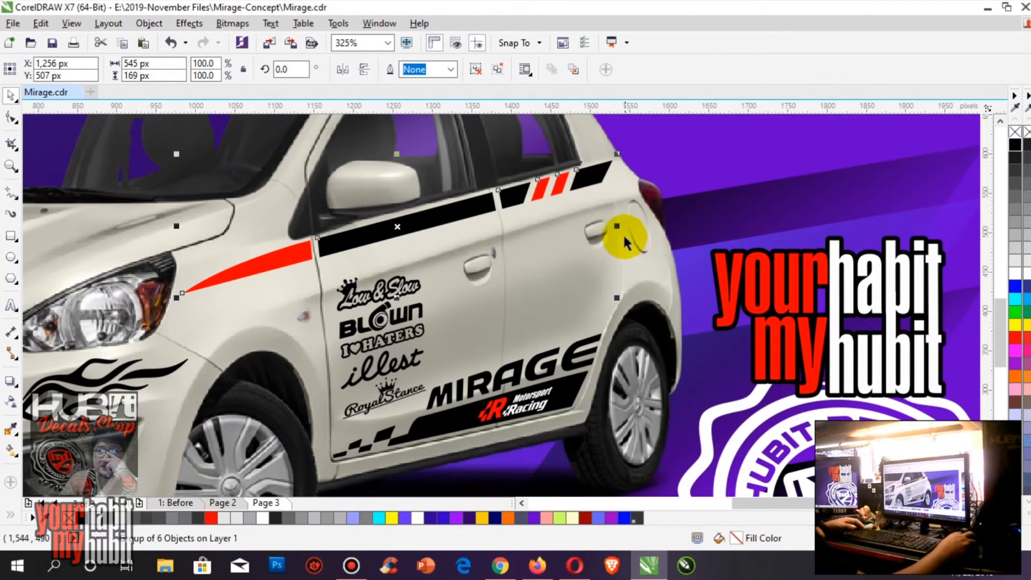
drag(615, 225, 619, 276)
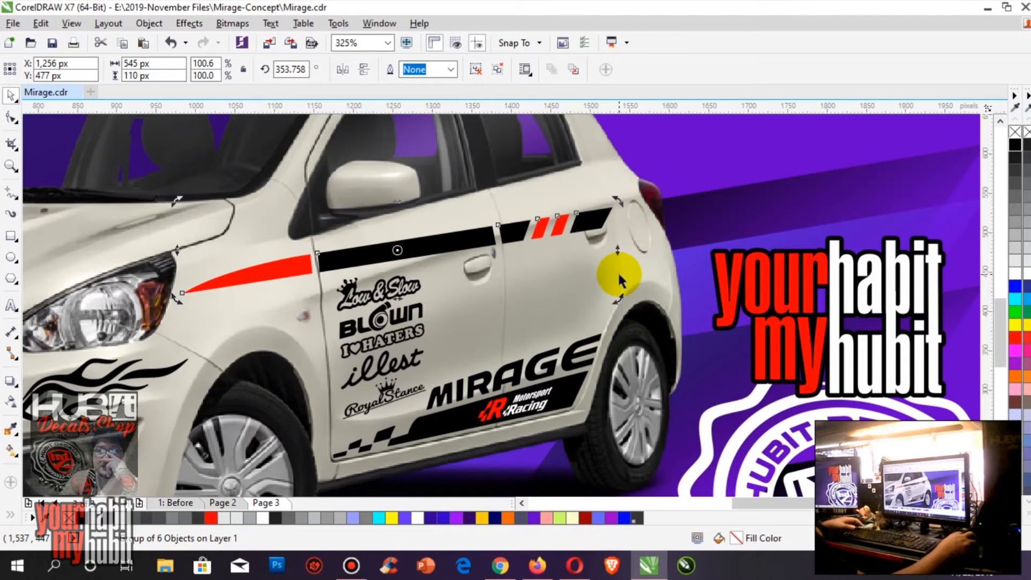
key(ctrl+z)
key(shift+F4)
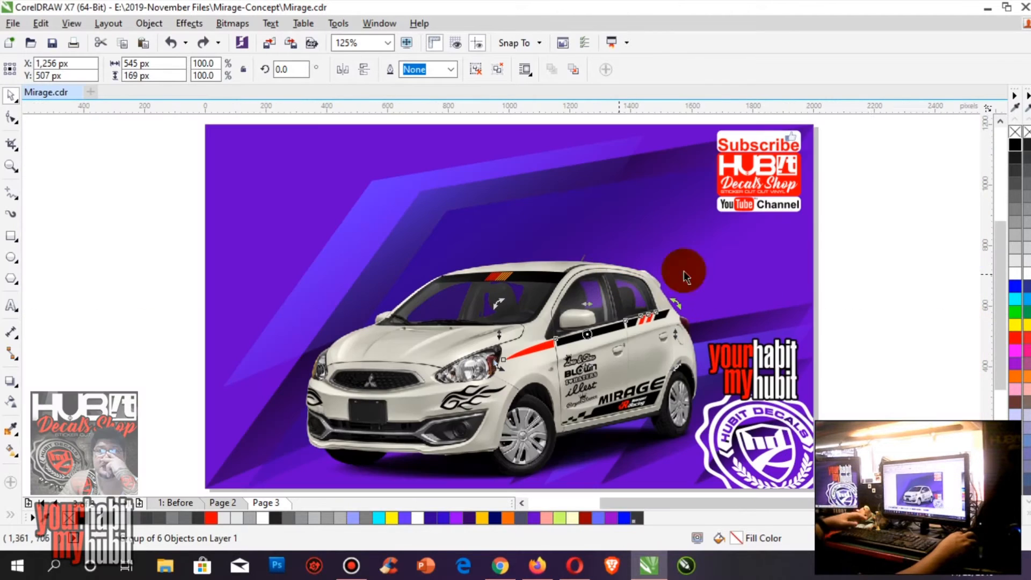
click(899, 287)
click(235, 503)
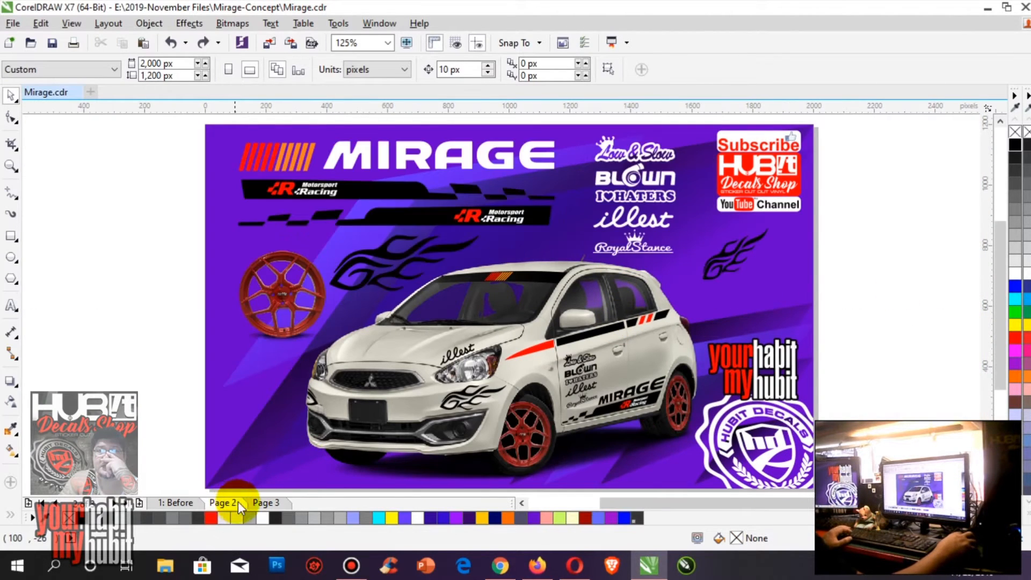
click(464, 349)
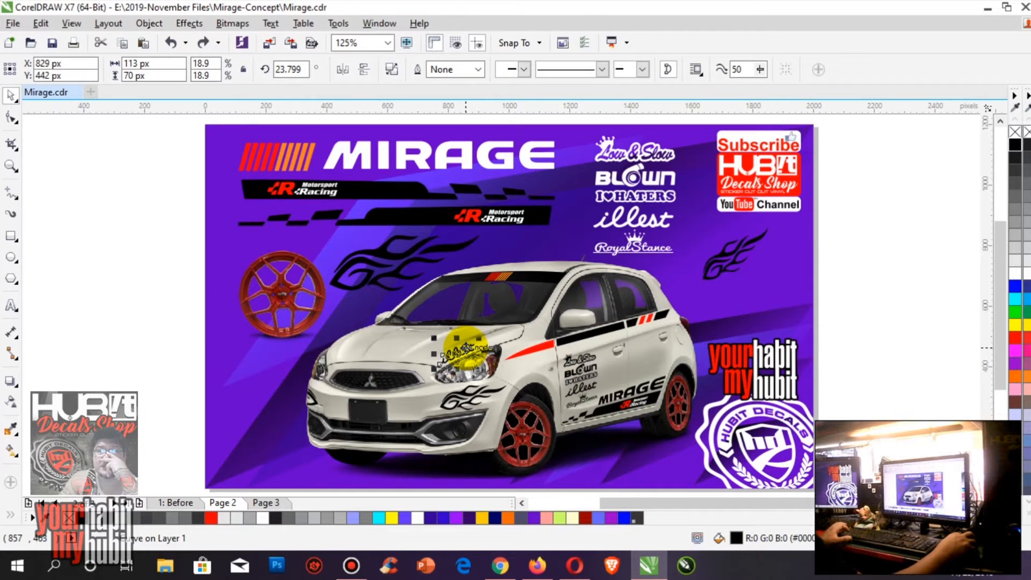
key(ctrl+z)
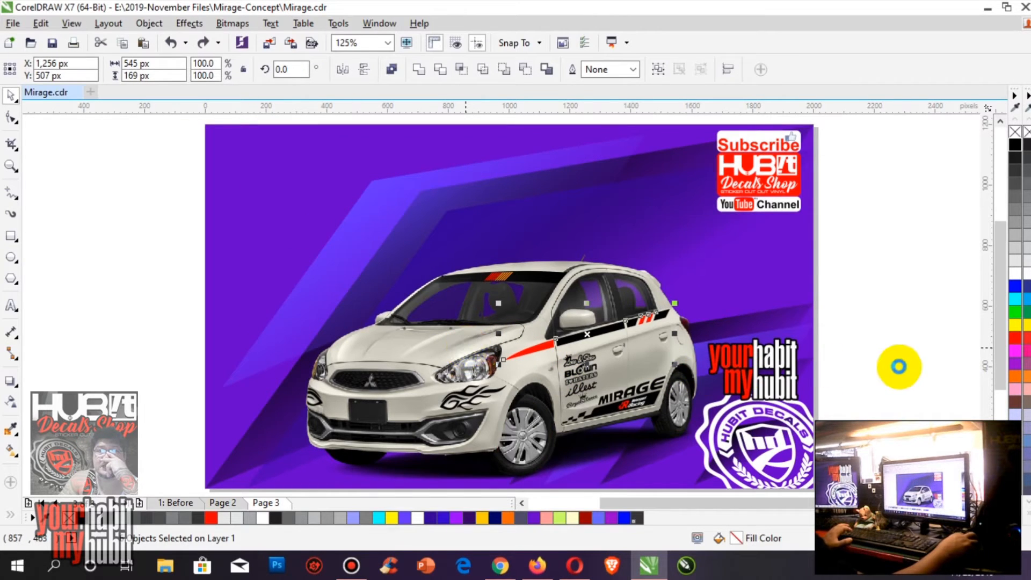
click(899, 370)
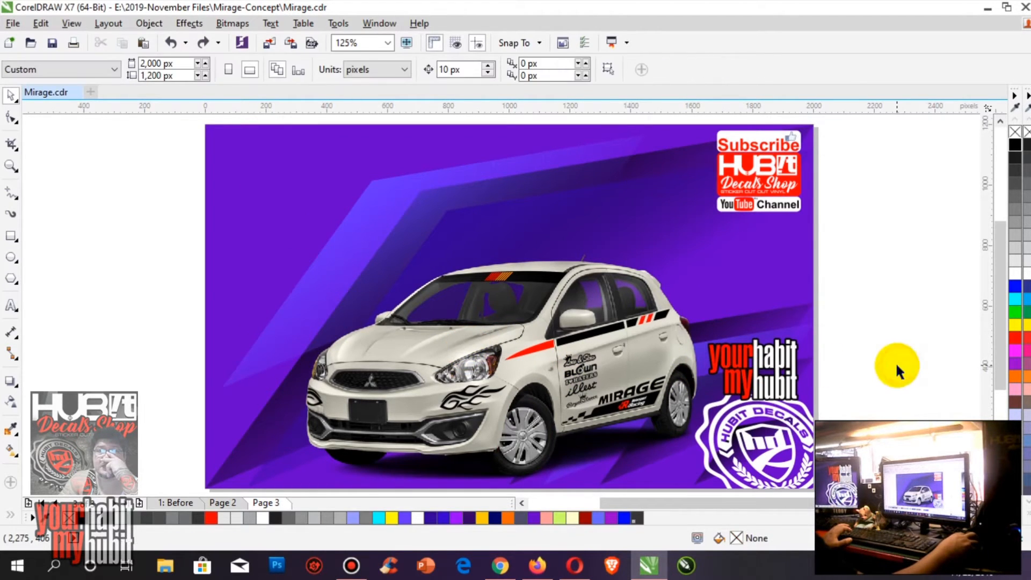
Copy the black illest sticker above the headlight from Page 2 and paste it onto Page 3.
click(237, 503)
click(459, 350)
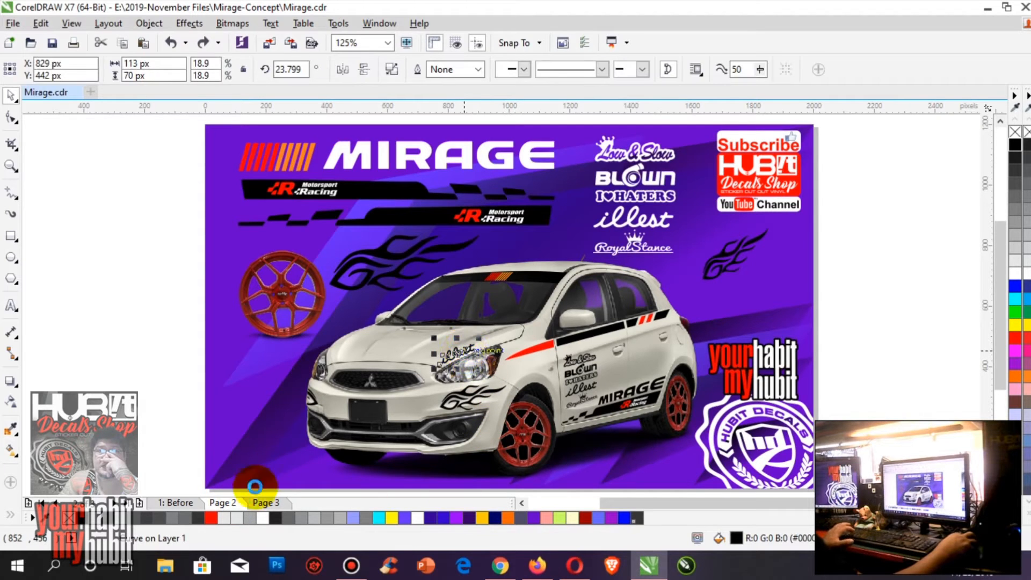
click(267, 503)
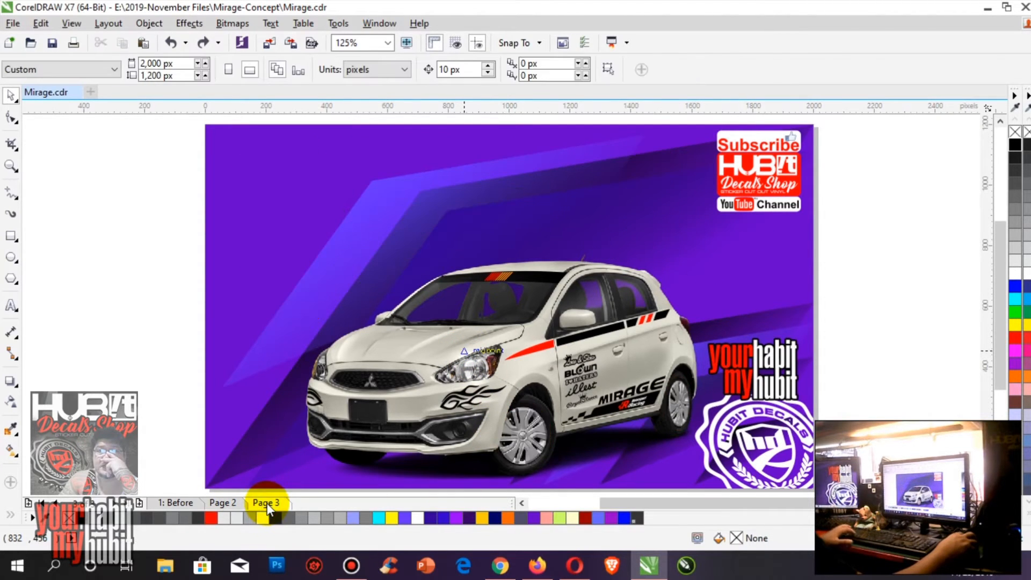
click(918, 400)
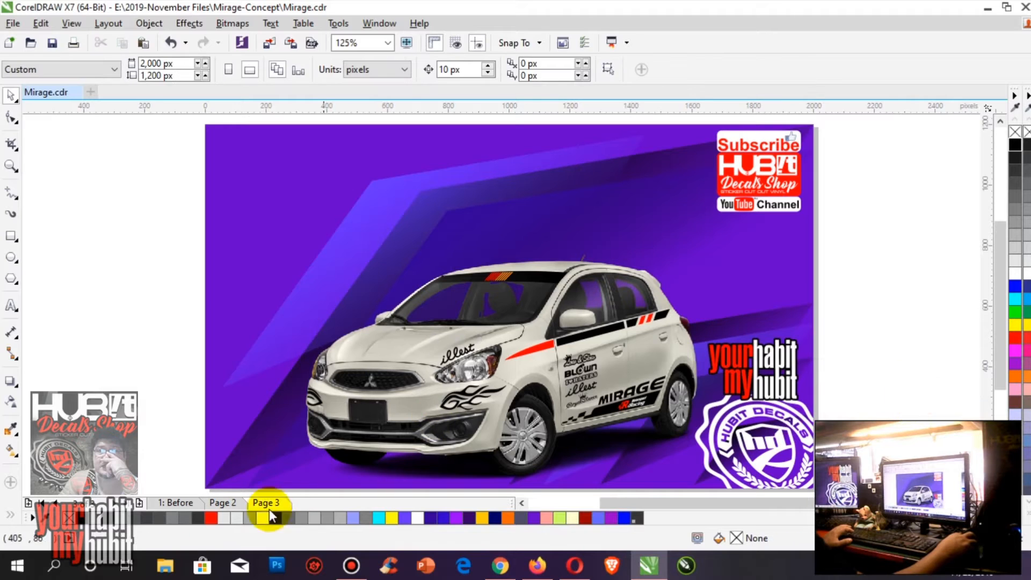
Compare Page 2 with Page 3, and copy the large white MIRAGE title with its red and orange bars onto Page 3.
click(223, 505)
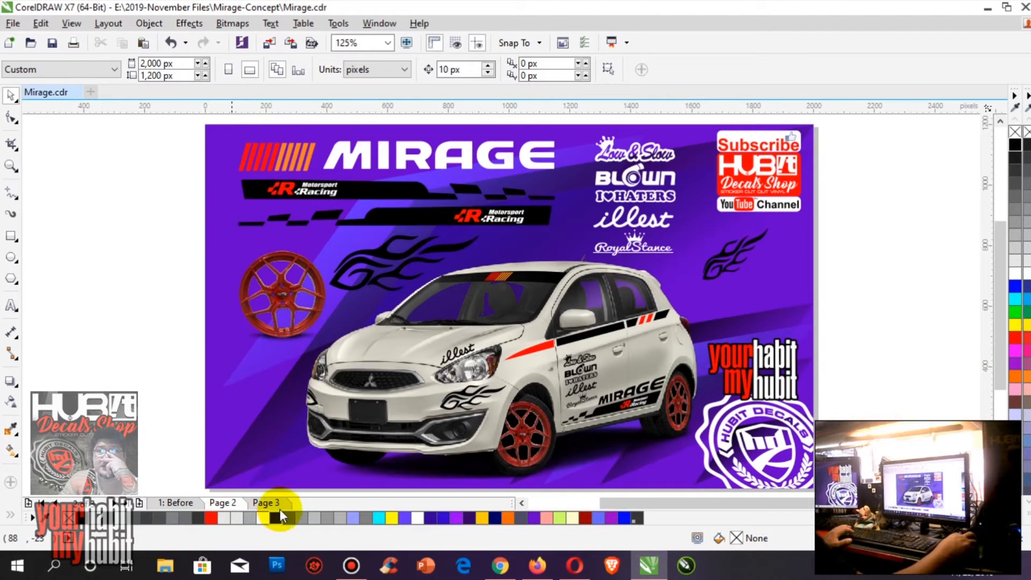
click(260, 500)
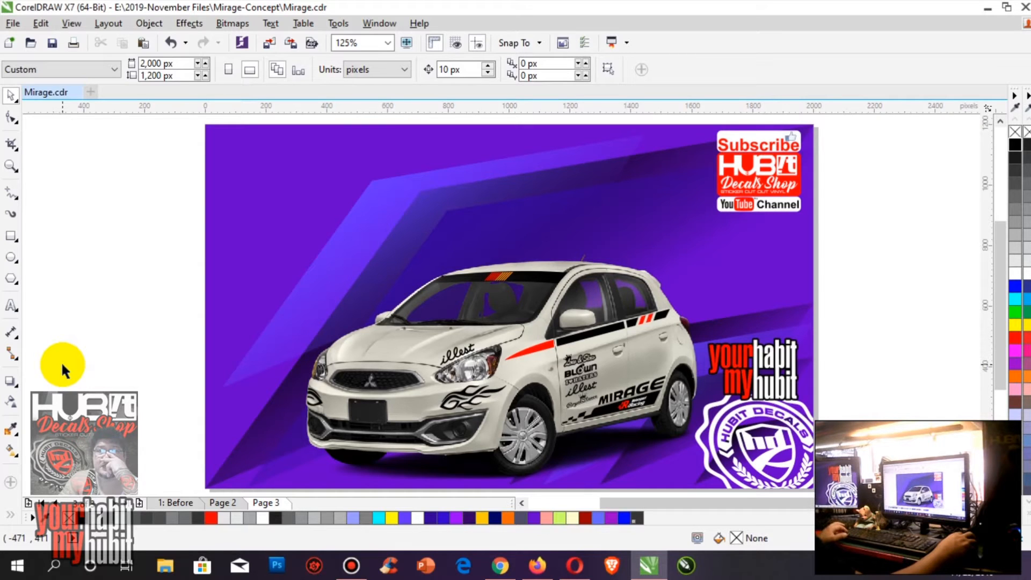
click(222, 504)
drag(186, 123, 603, 189)
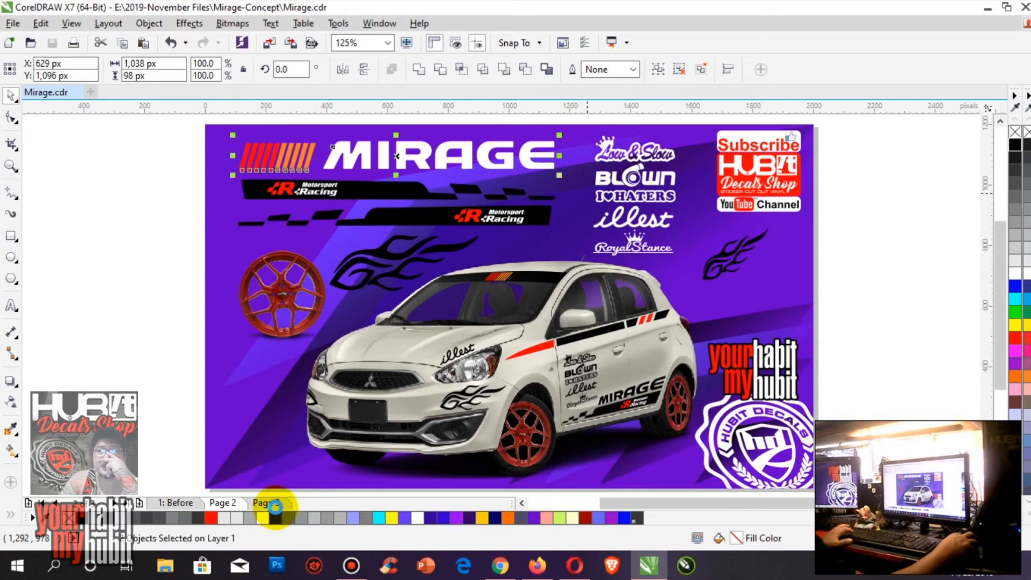
click(276, 505)
key(ctrl+v)
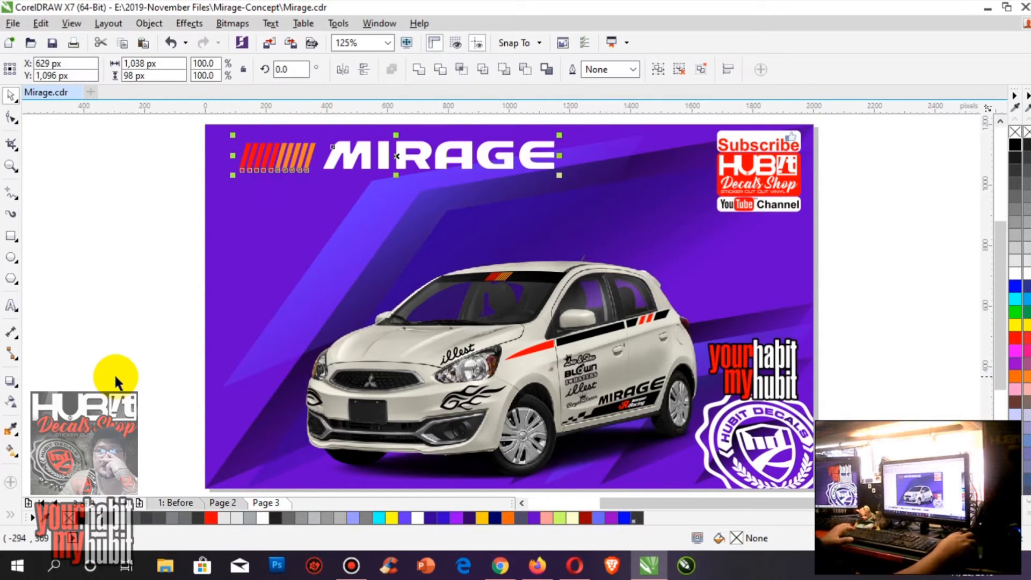
click(161, 275)
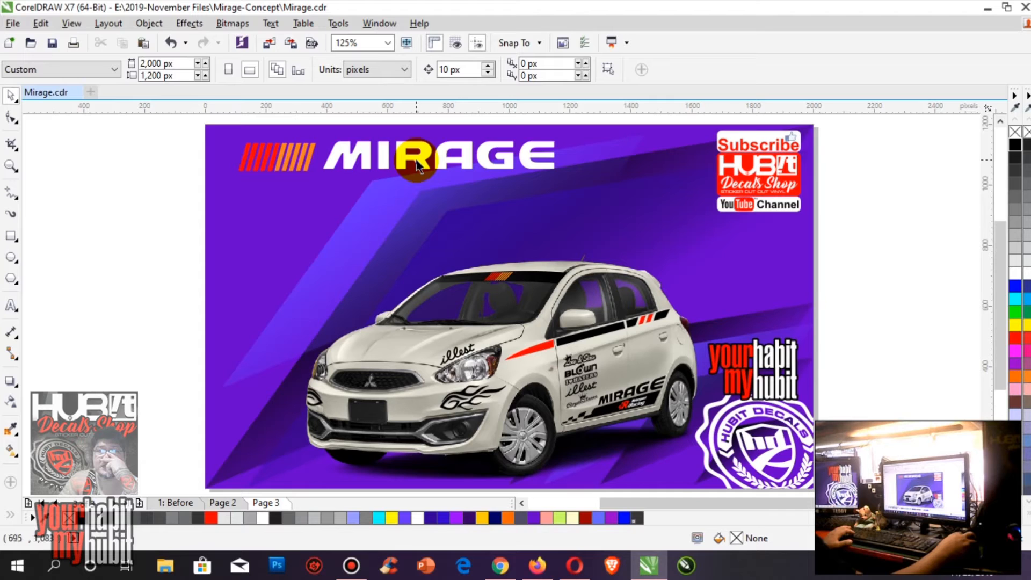
Enlarge the red and orange slanted bars to about 677 × 246 px and move them below the MIRAGE title.
click(294, 174)
drag(318, 174, 449, 222)
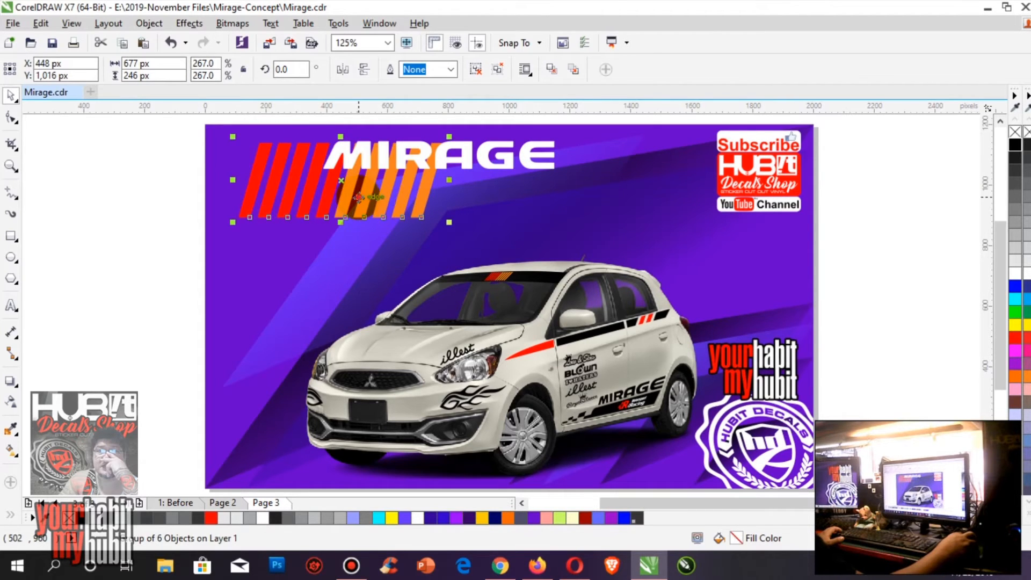
drag(358, 198, 341, 261)
Move the white MIRAGE title directly above the slanted bars and resize it to roughly match their width.
drag(406, 165, 313, 190)
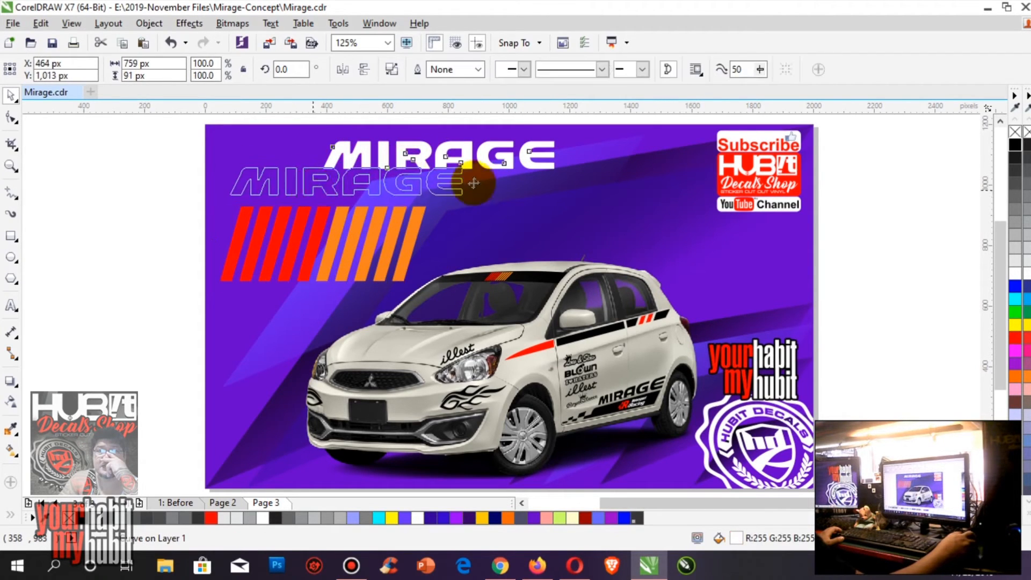
drag(473, 183, 412, 185)
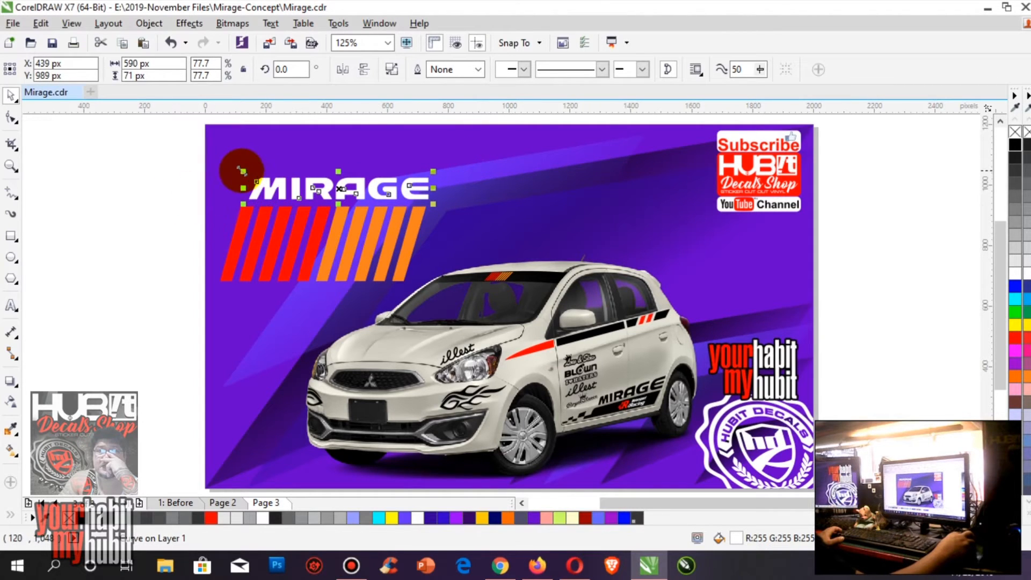
drag(242, 171, 224, 163)
Move the MIRAGE title and slanted bars together slightly up toward the page's upper corner, and save the document.
drag(164, 147, 490, 310)
drag(376, 223, 371, 196)
click(192, 219)
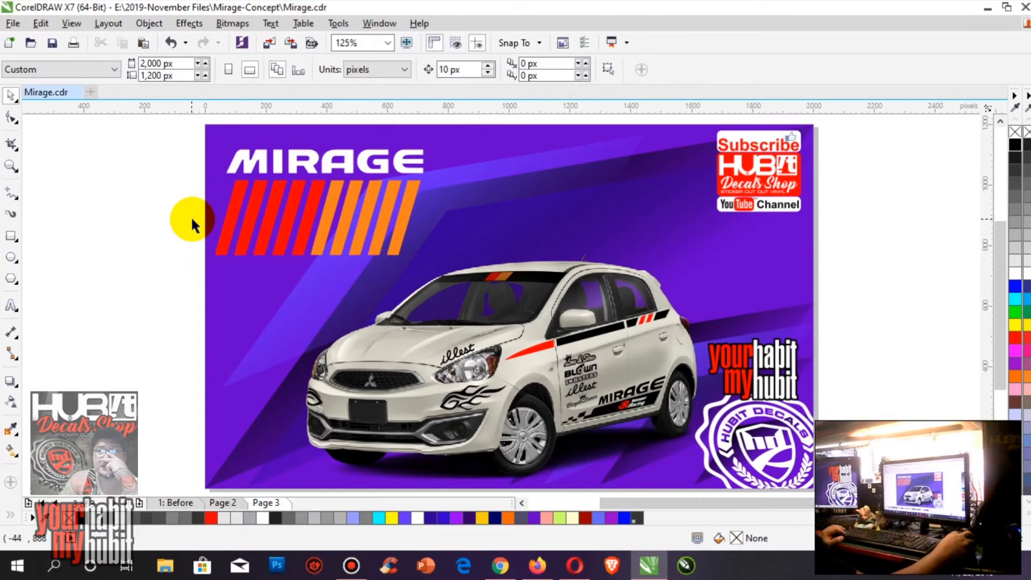
key(ctrl+s)
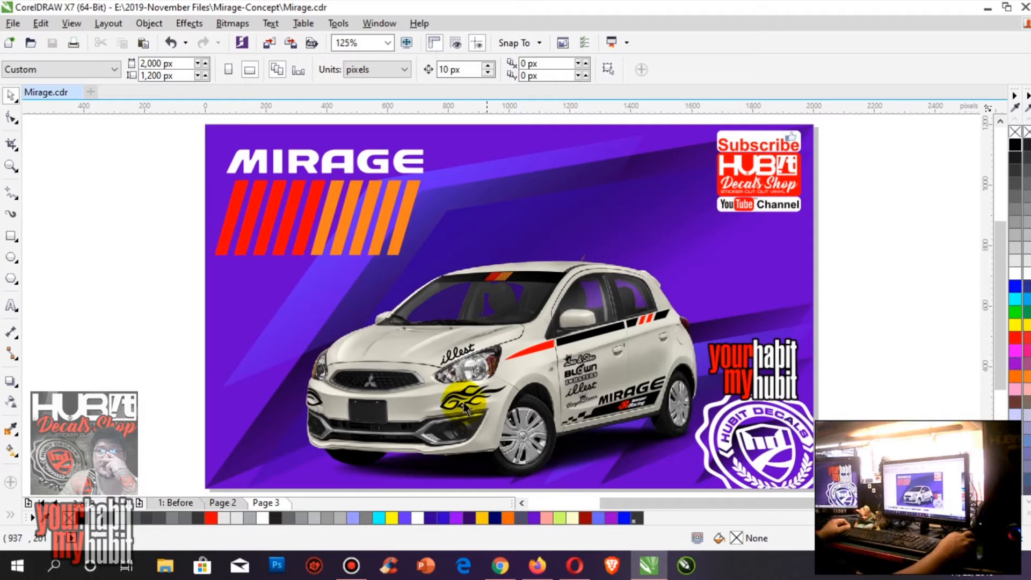
click(953, 374)
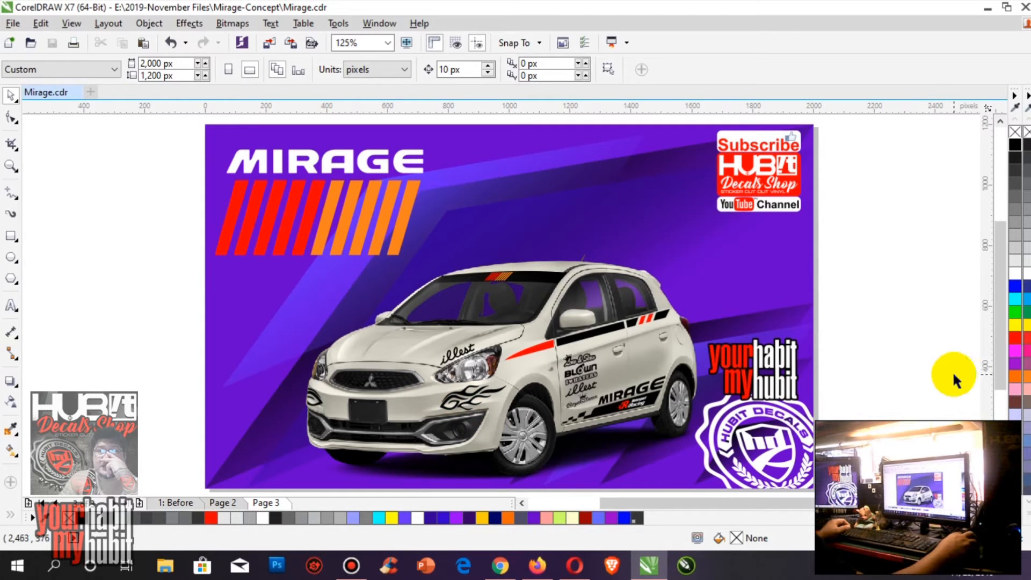
Copy the column of white sticker designs, from Low & Slow to RoyalStance, from Page 2 and paste it onto Page 3.
click(232, 503)
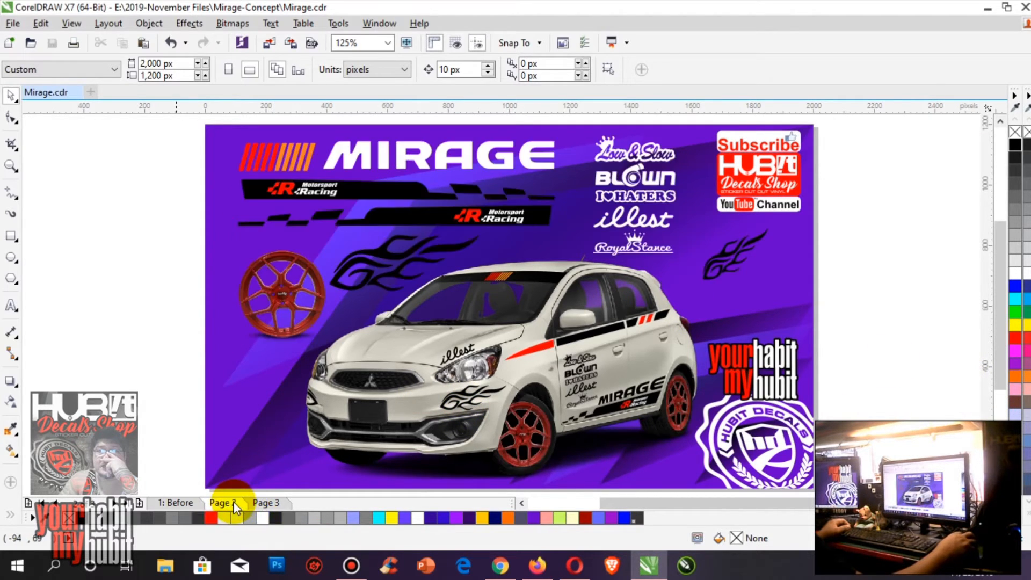
drag(569, 110, 688, 267)
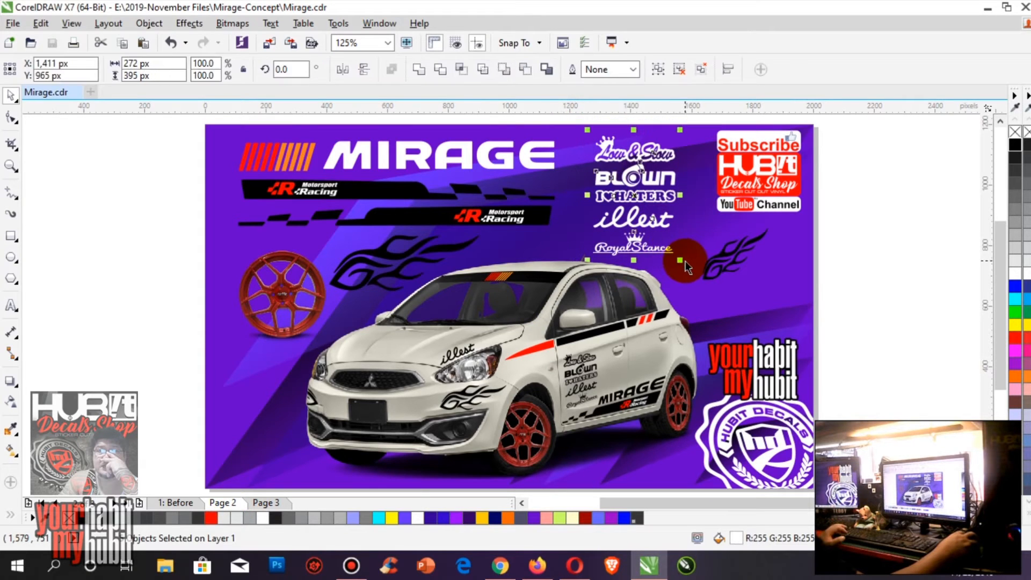
click(267, 503)
key(ctrl+v)
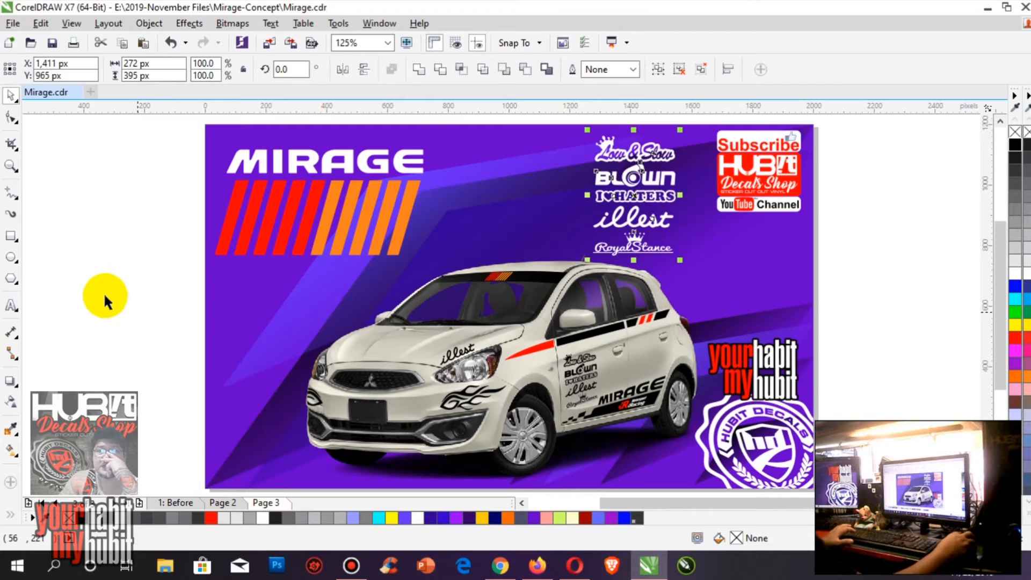
click(121, 298)
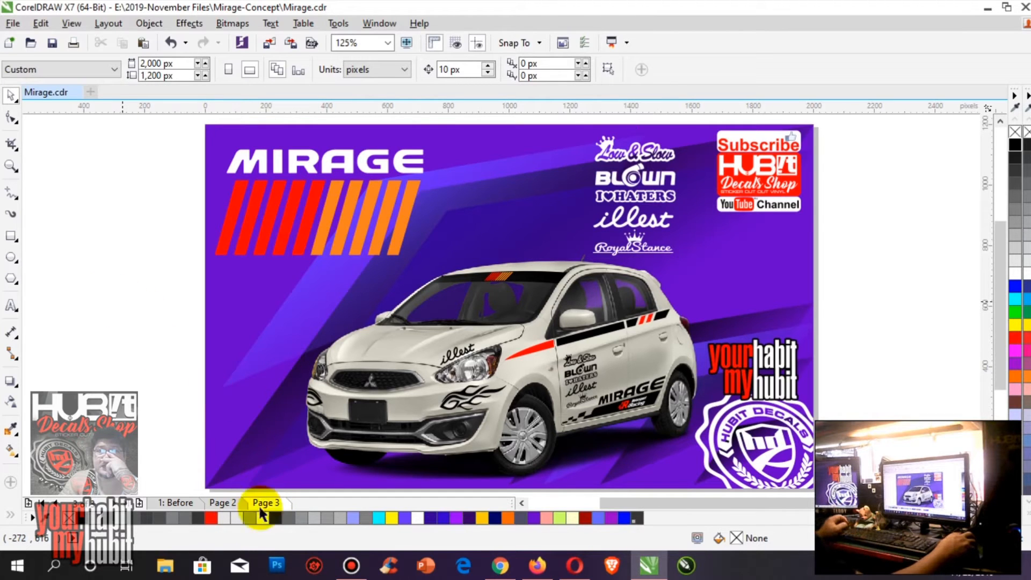
Copy the red wheel rim from Page 2, paste it onto Page 3 and move it in front of the car's front bumper.
click(226, 504)
click(282, 301)
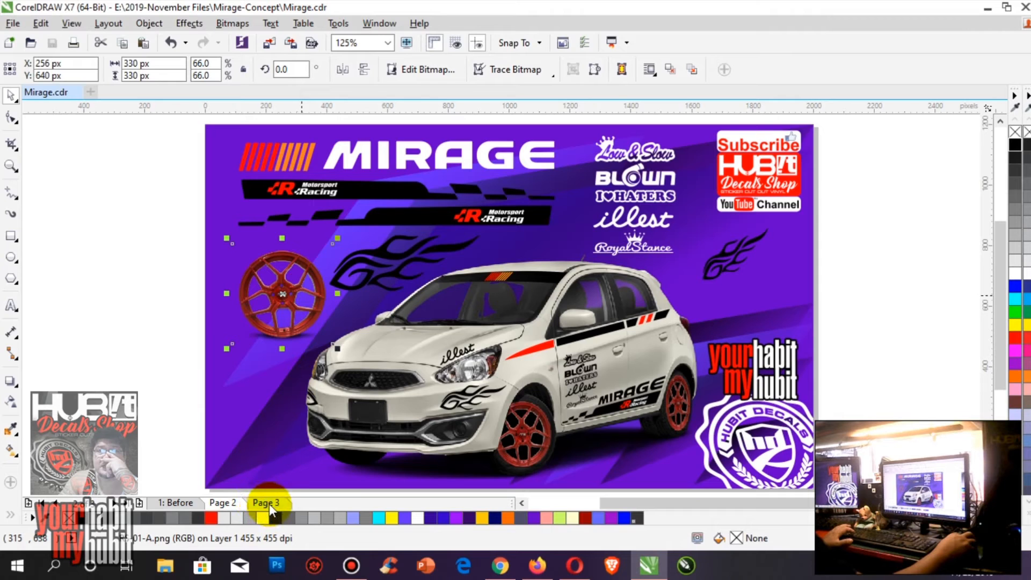
click(268, 503)
key(ctrl+v)
drag(294, 300, 315, 423)
Delete the red rims from the rear and front wheels of the car on Page 2.
click(237, 505)
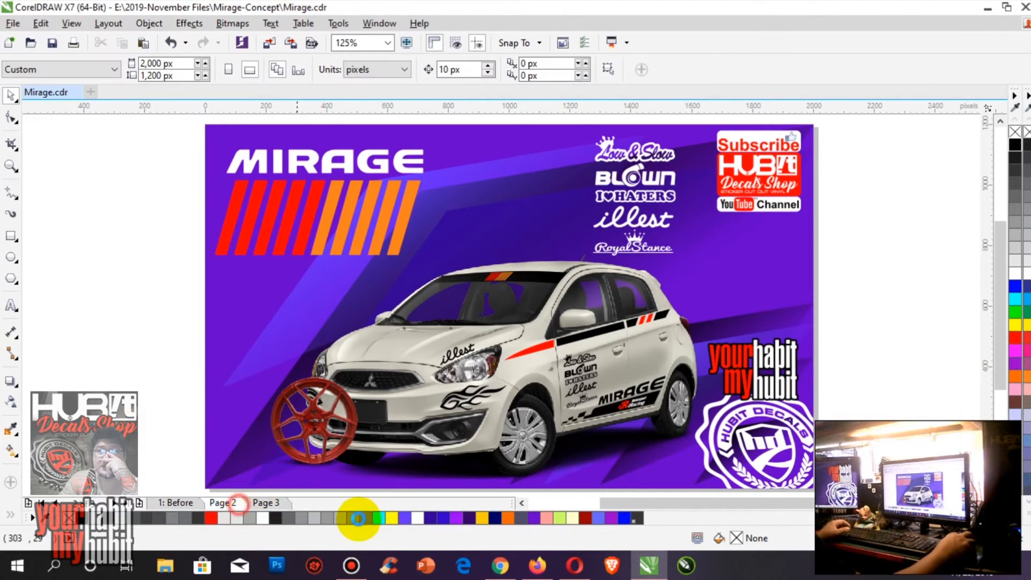
drag(463, 369, 720, 479)
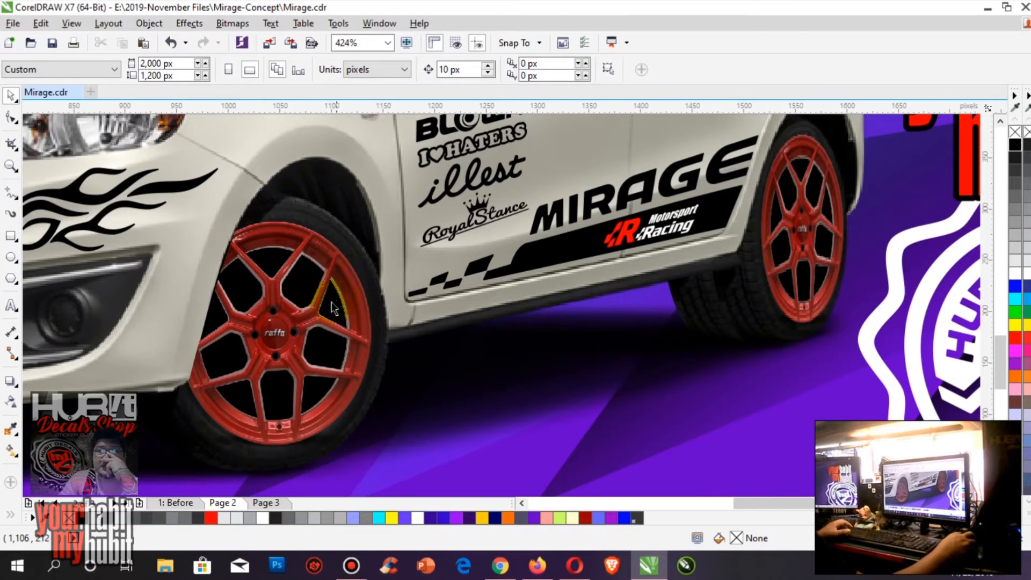
click(240, 424)
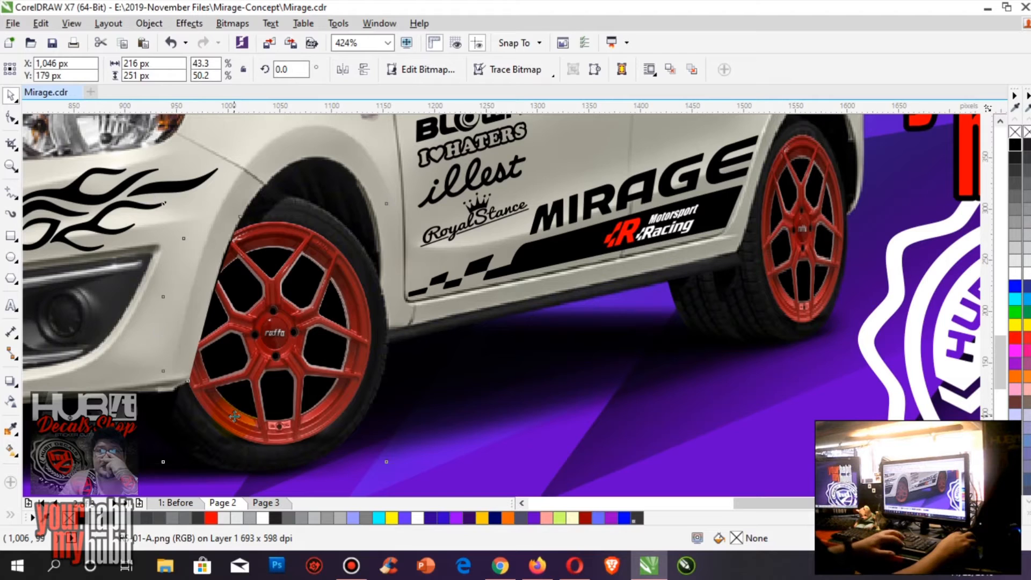
key(Right)
click(203, 411)
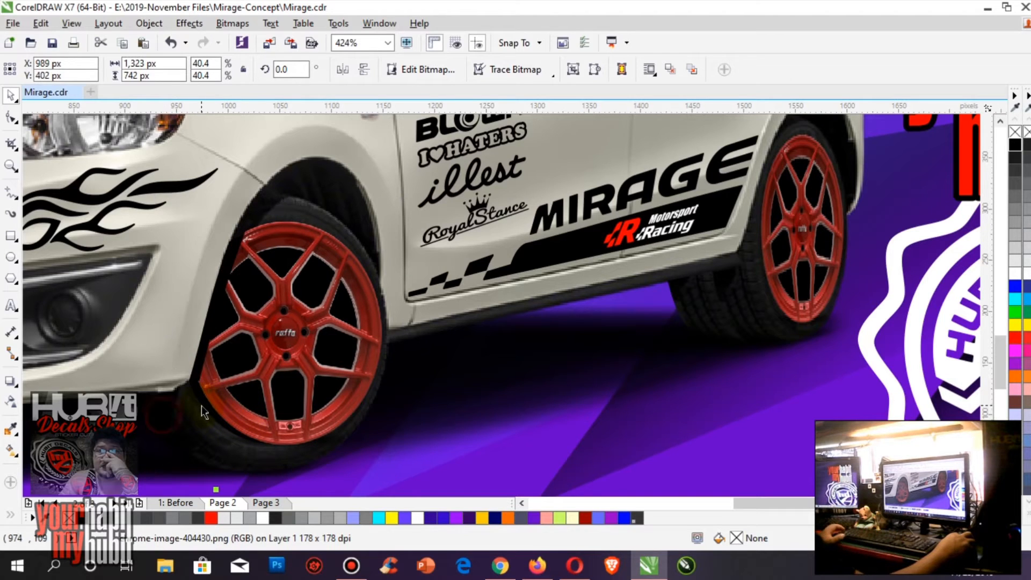
click(834, 284)
key(Right)
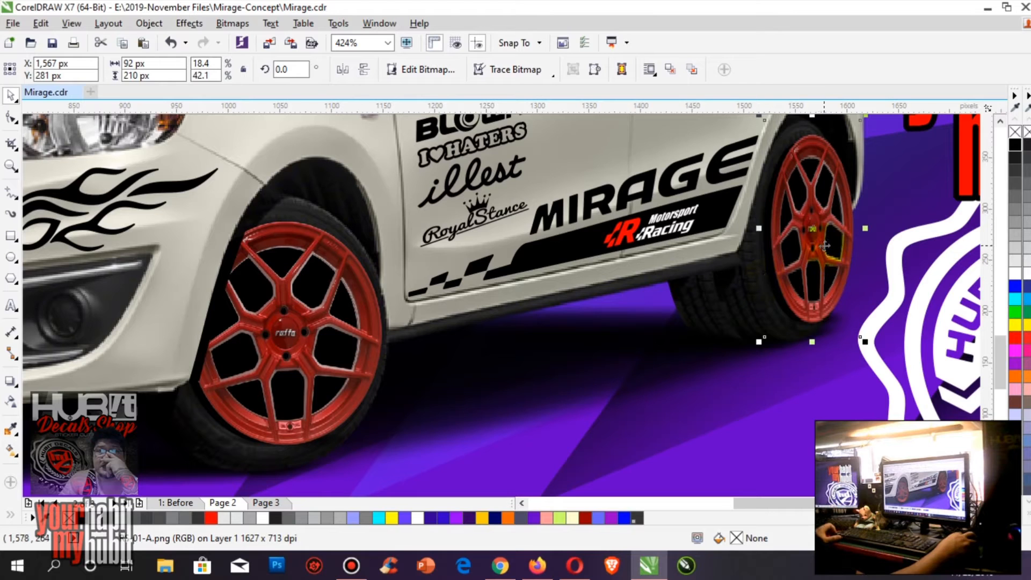
key(Delete)
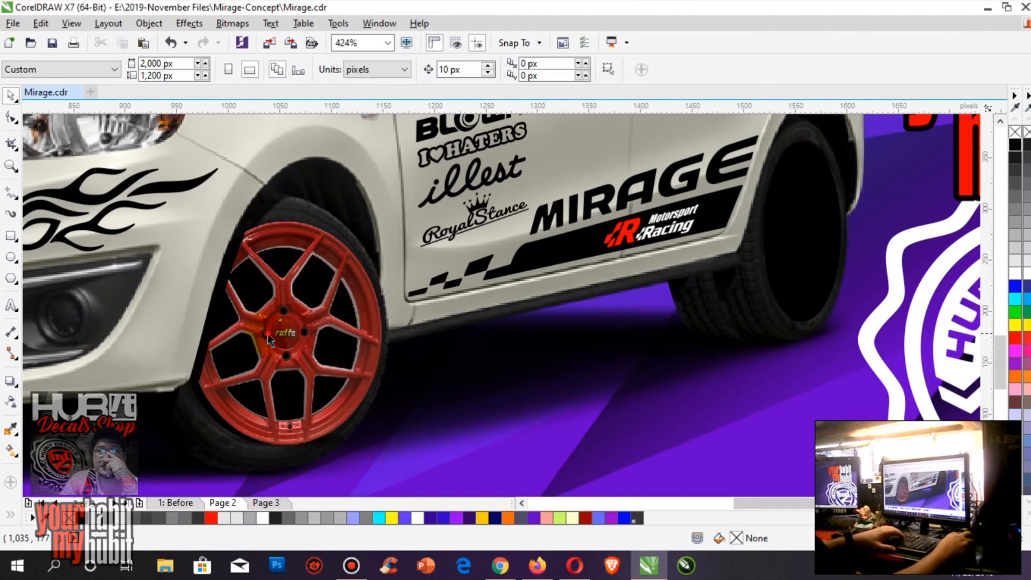
click(292, 372)
key(Delete)
Copy the two black shapes covering the wheels of the Page 2 car and paste them onto Page 3.
click(798, 263)
shift+click(322, 377)
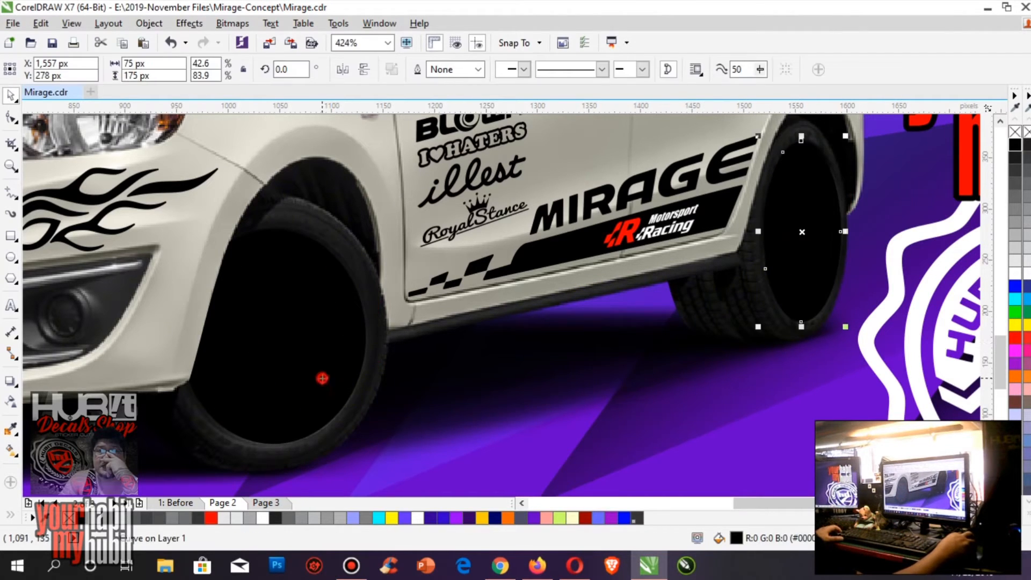
drag(313, 324, 494, 381)
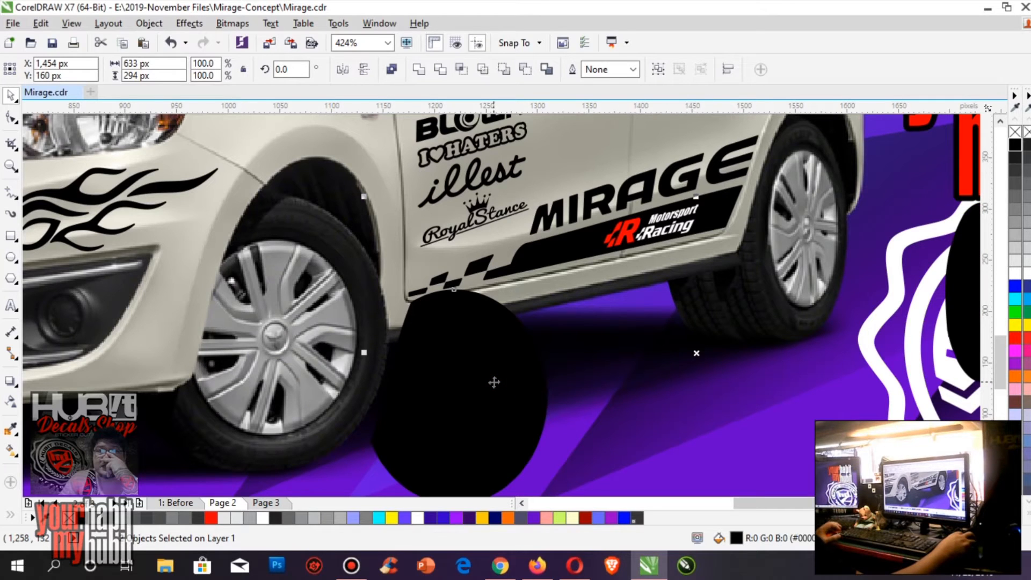
key(ctrl+z)
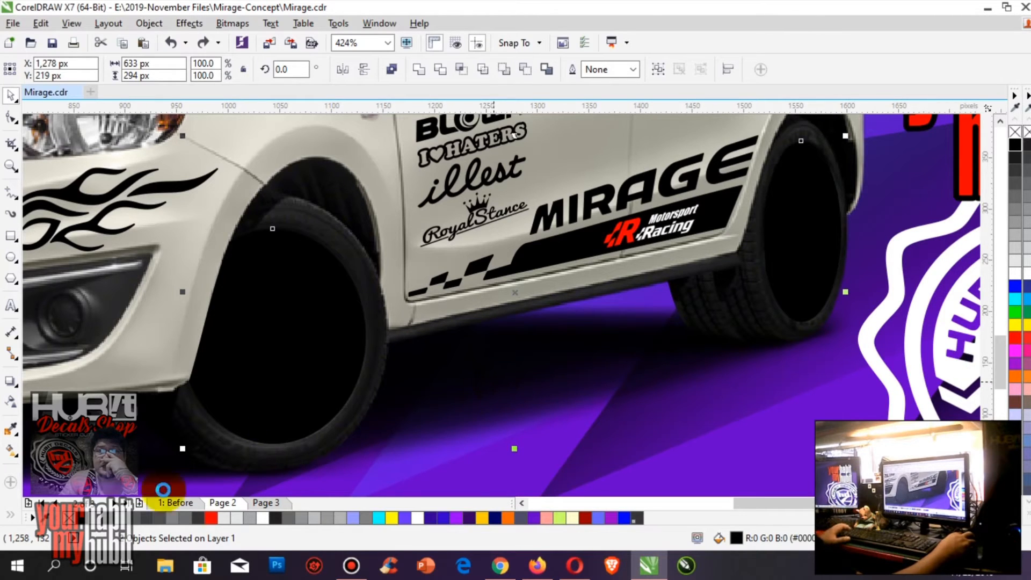
click(262, 503)
click(268, 508)
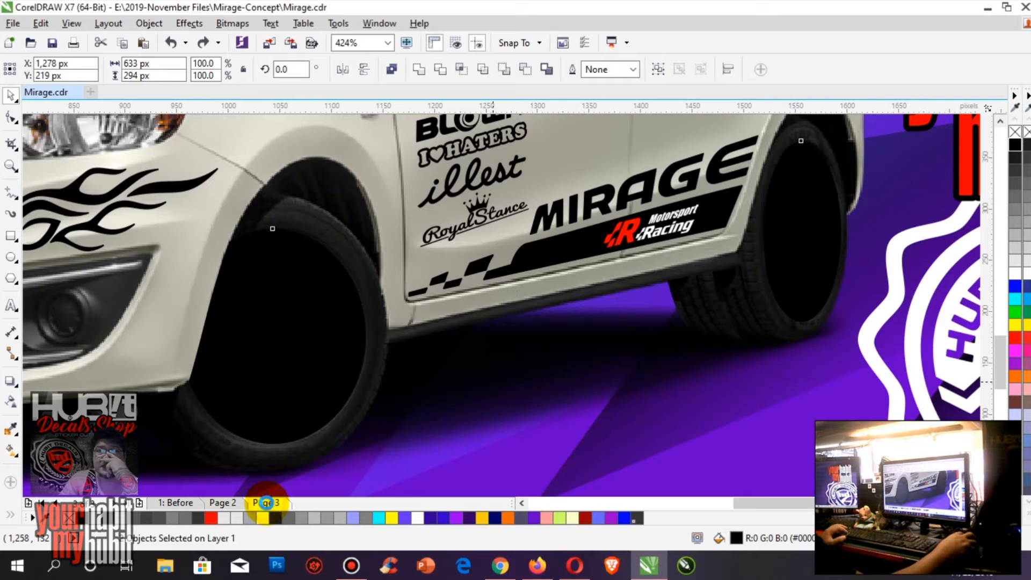
key(ctrl+v)
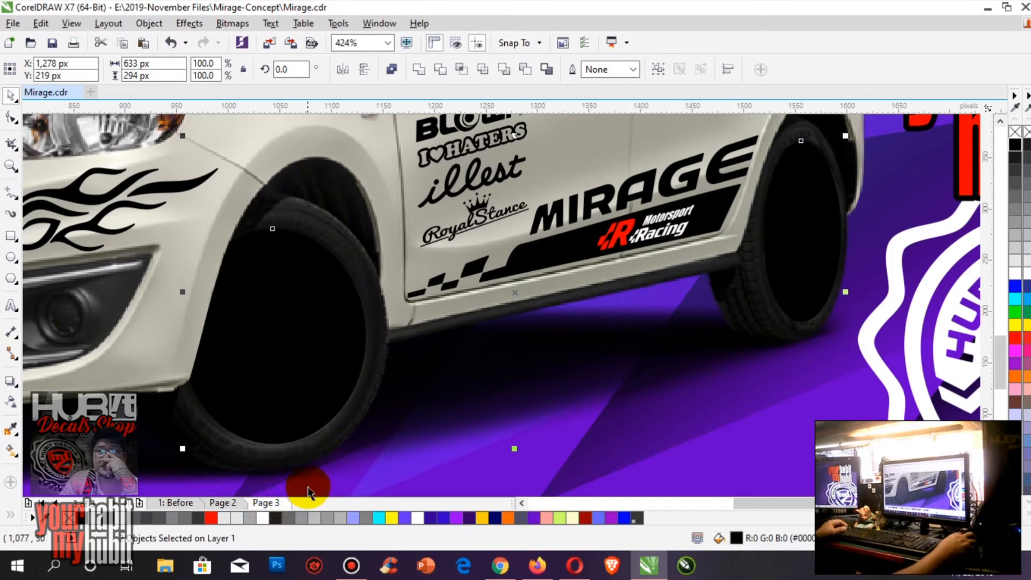
Copy the inner tire piece beside the rear wheel from Page 2 and paste it onto Page 3.
click(236, 505)
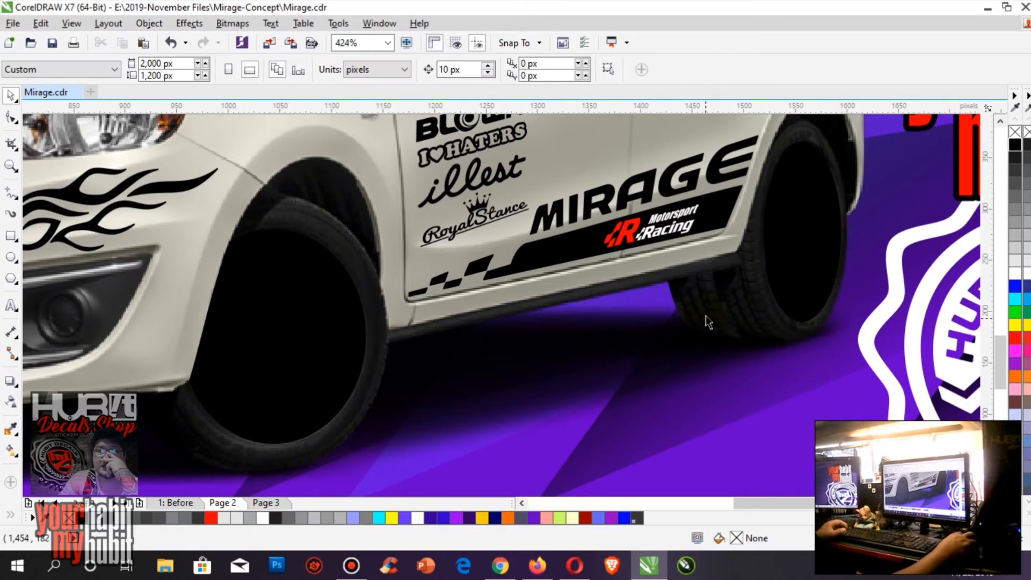
click(706, 317)
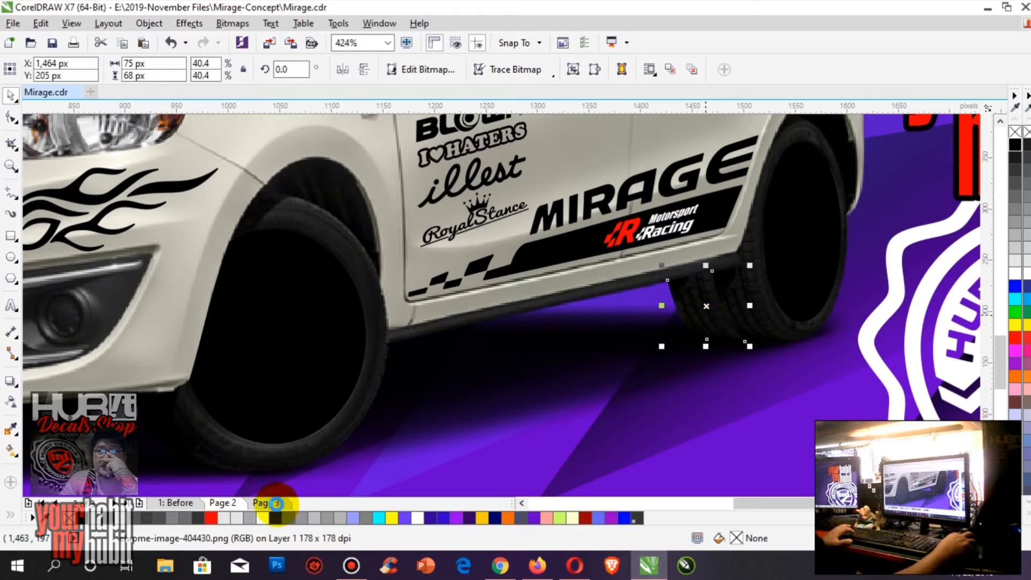
click(276, 504)
click(710, 323)
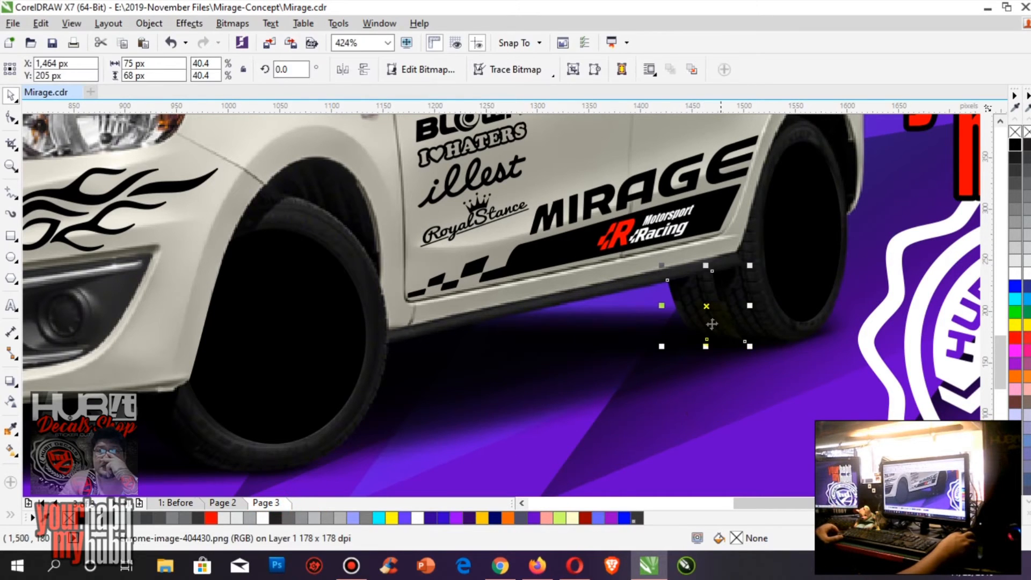
Try shifting the inner rear tire piece toward the front wheel, and undo each move.
drag(711, 315, 629, 338)
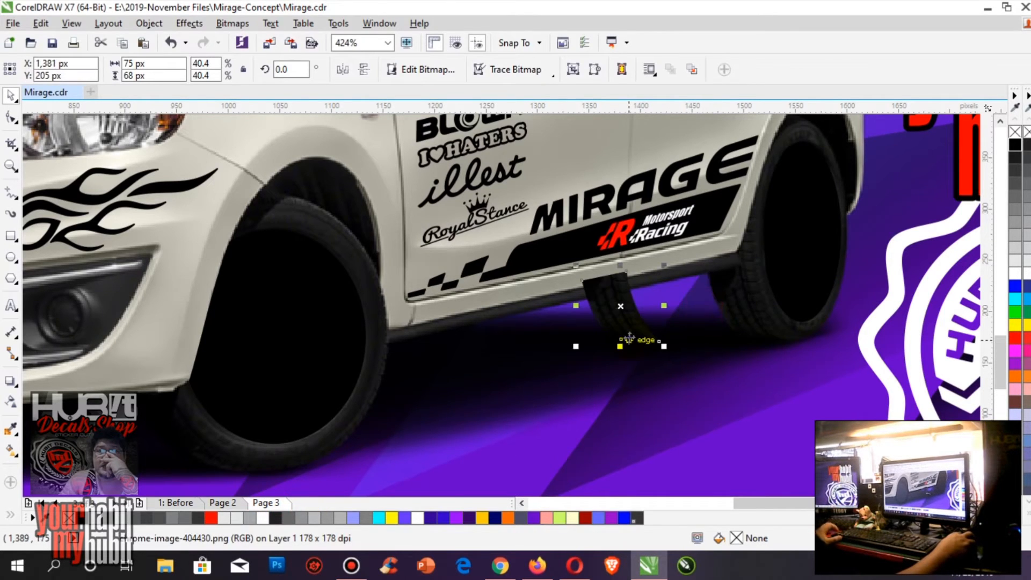
key(ctrl+z)
drag(705, 311, 637, 318)
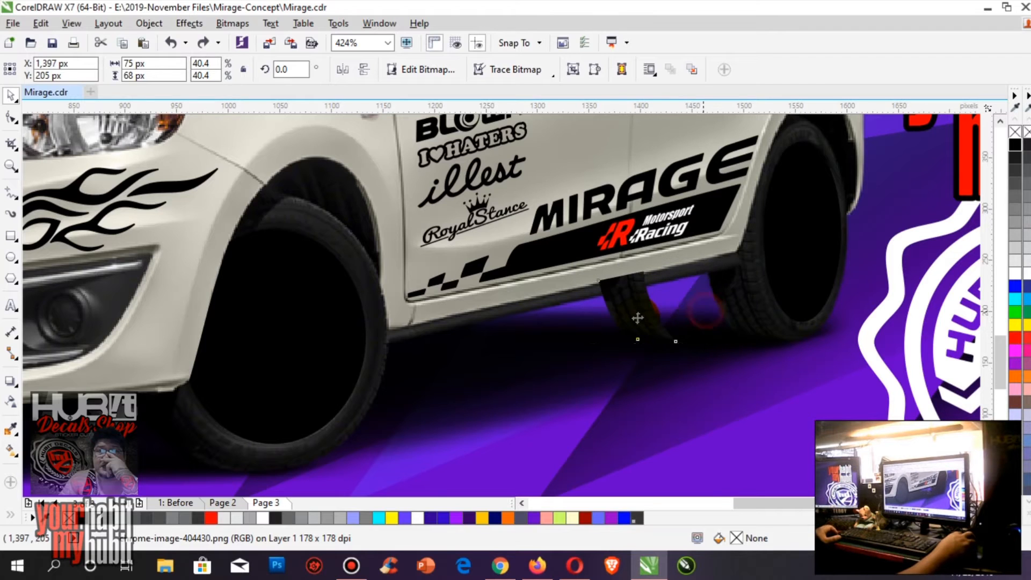
key(ctrl+z)
Shrink the red rim on Page 3 to about 231 × 231 px and place it over the car's front wheel.
key(F4)
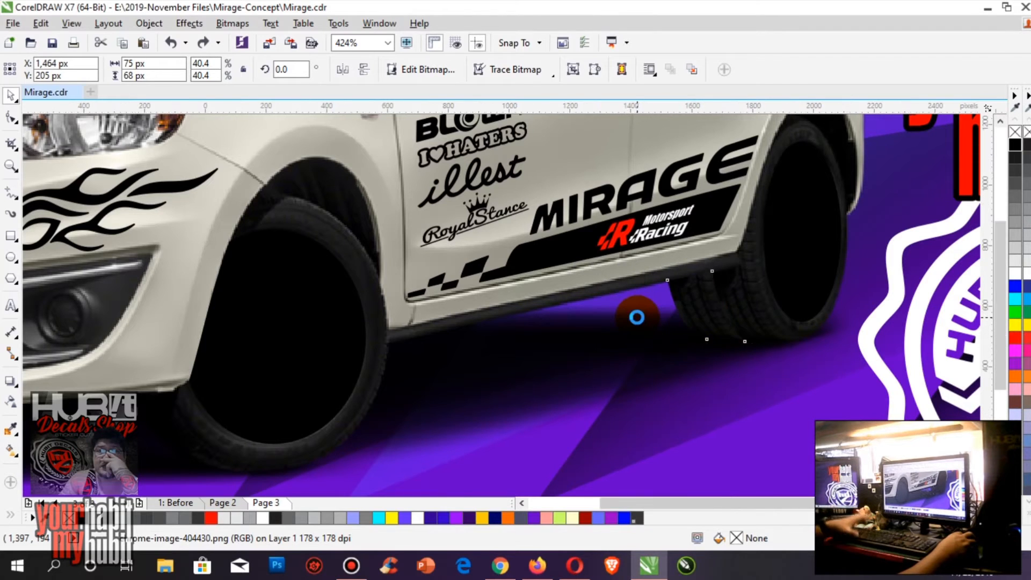
click(924, 355)
click(312, 404)
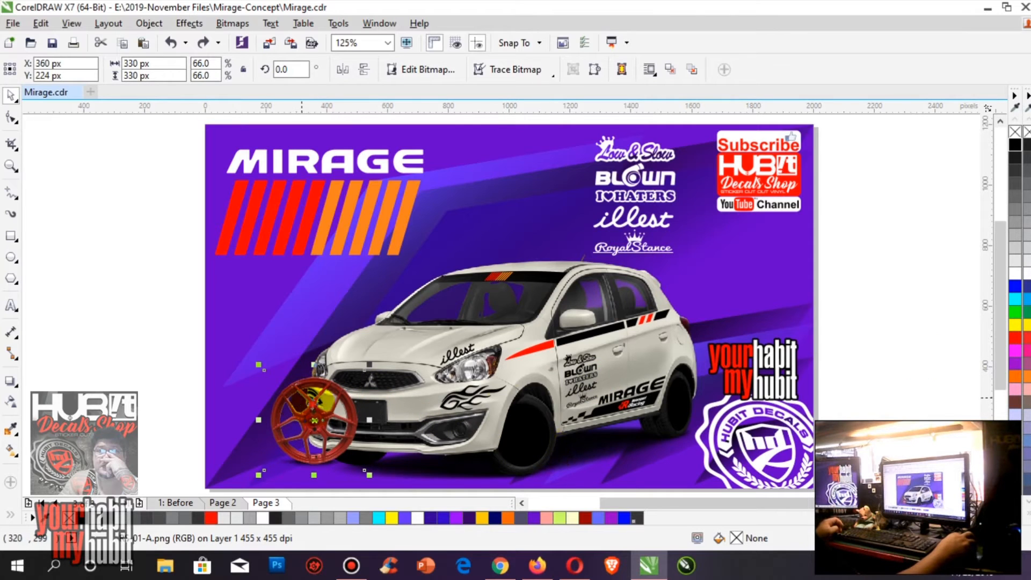
drag(299, 400, 544, 402)
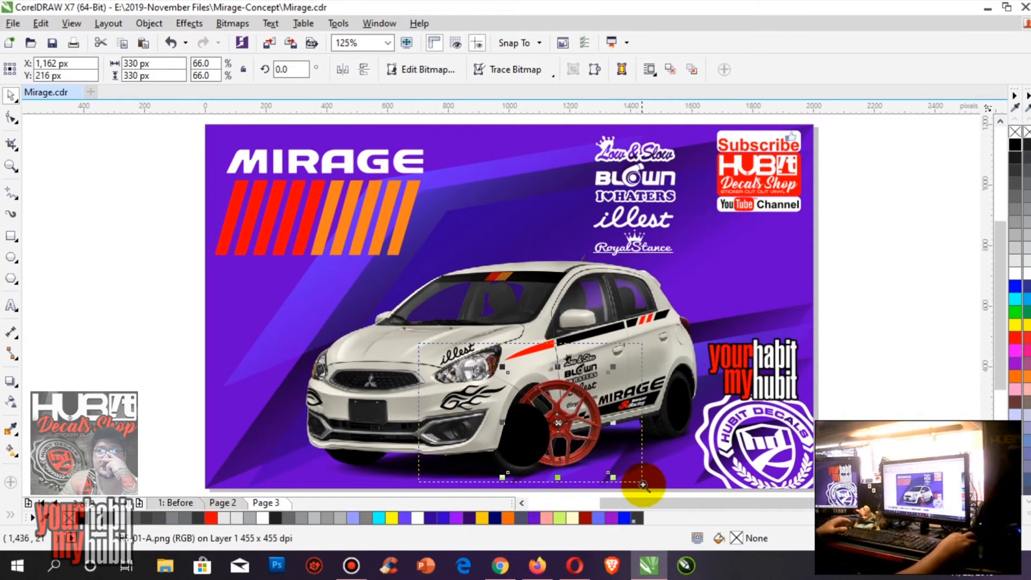
scroll(684, 472, up, 4)
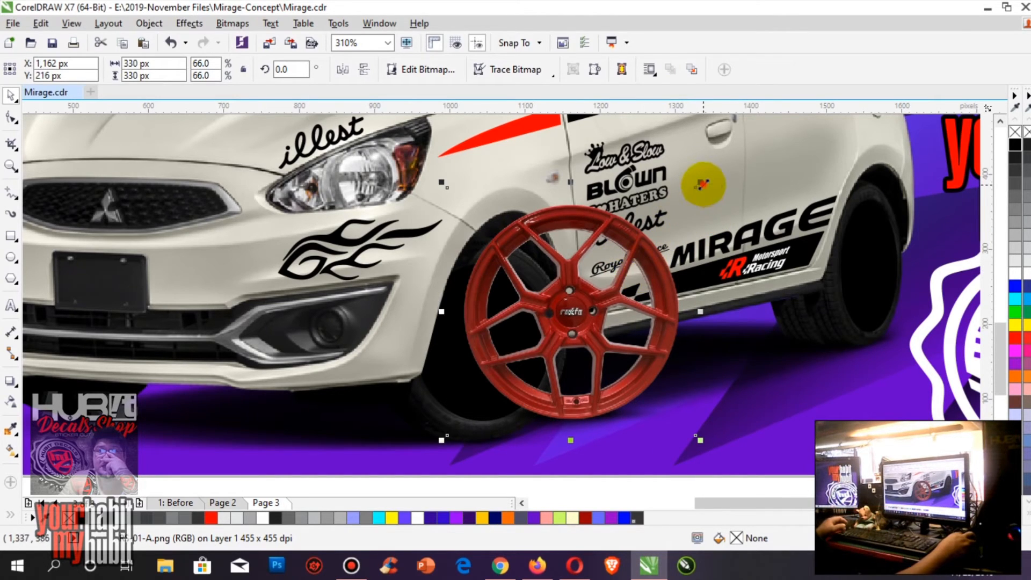
drag(702, 184, 626, 256)
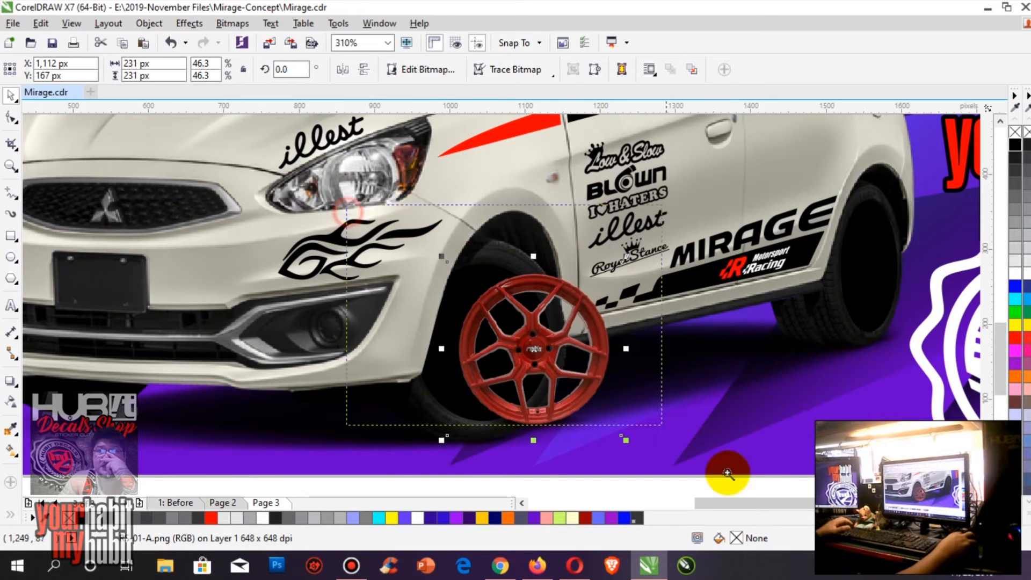
drag(727, 473, 730, 487)
drag(528, 321, 465, 314)
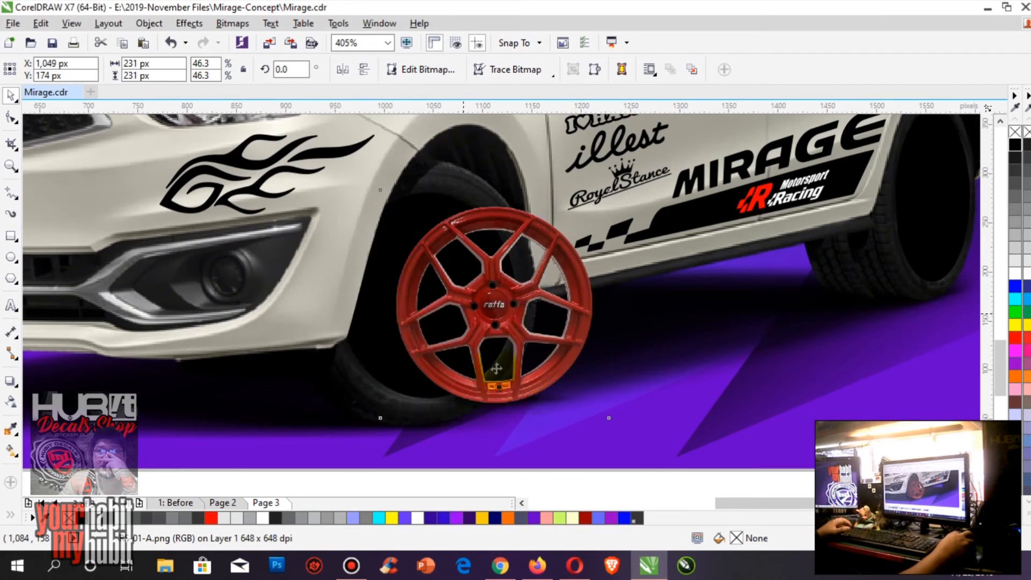
drag(496, 368, 463, 312)
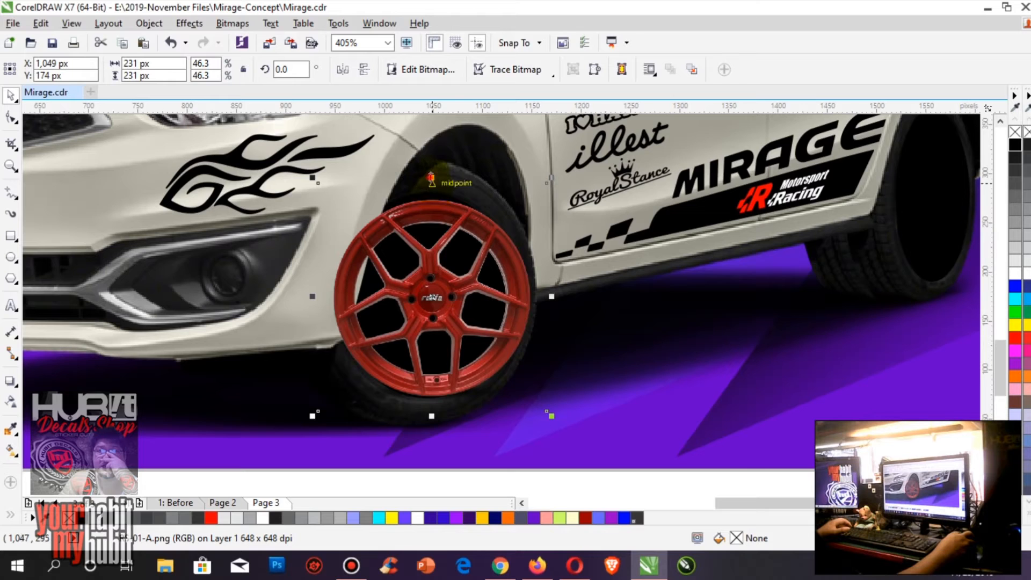
Reshape the red rim to about 220 × 261 px and fit it inside the front tire.
mouse_move(431, 177)
mouse_down()
mouse_move(431, 144)
mouse_move(432, 157)
mouse_up()
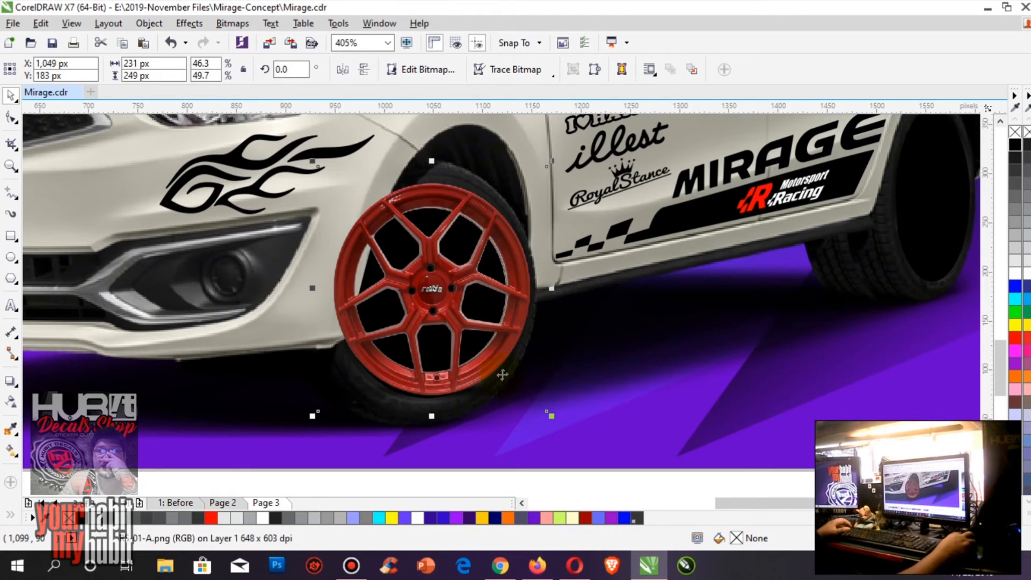
drag(456, 298, 454, 305)
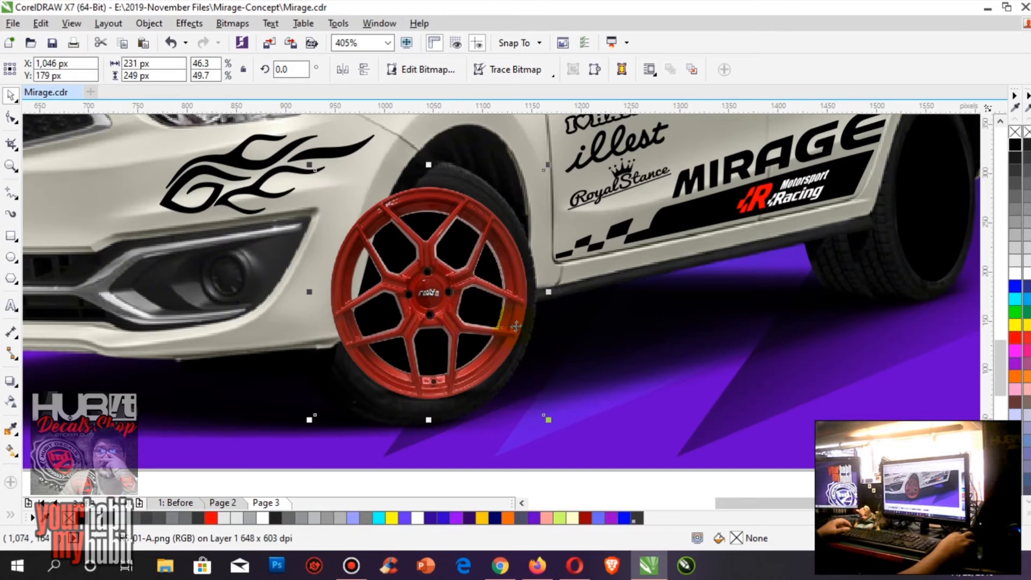
drag(428, 420, 430, 422)
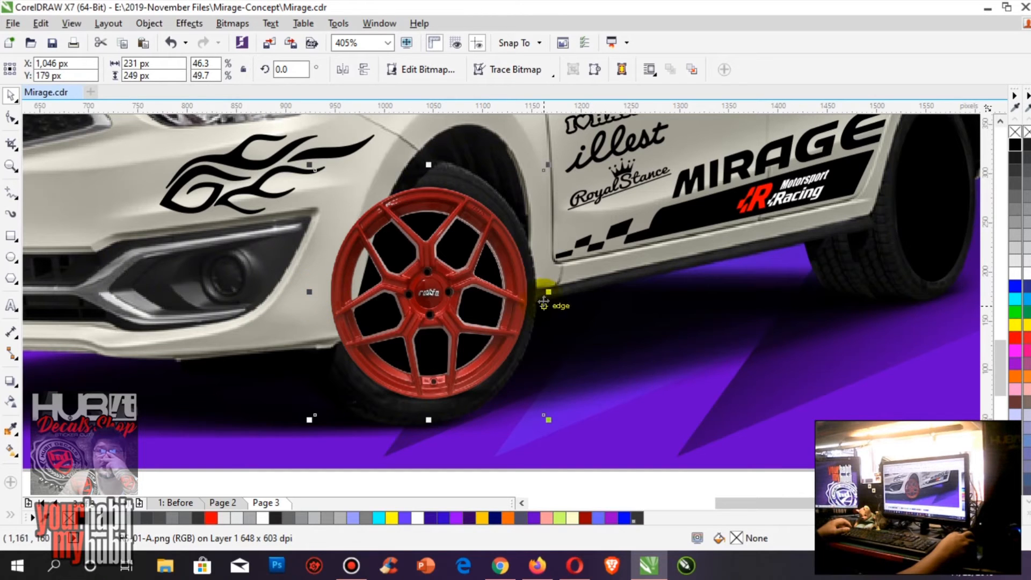
drag(547, 292, 537, 291)
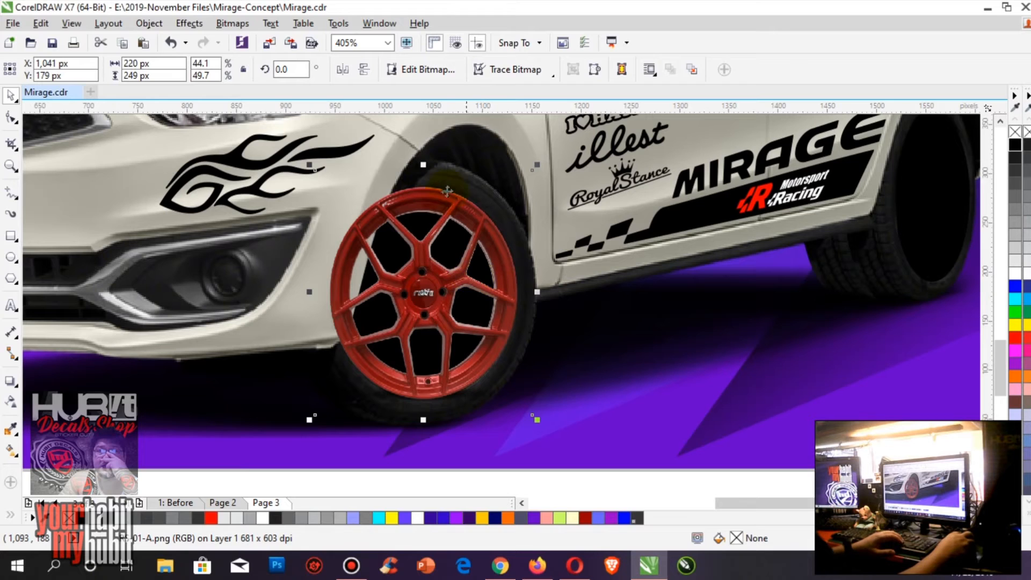
drag(423, 163, 421, 137)
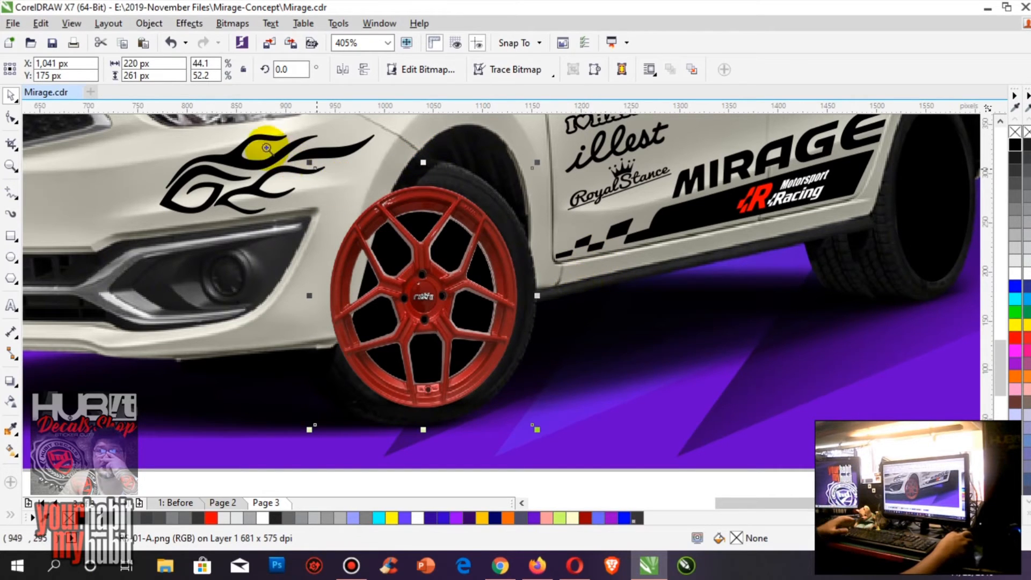
drag(267, 148, 608, 423)
drag(482, 319, 489, 315)
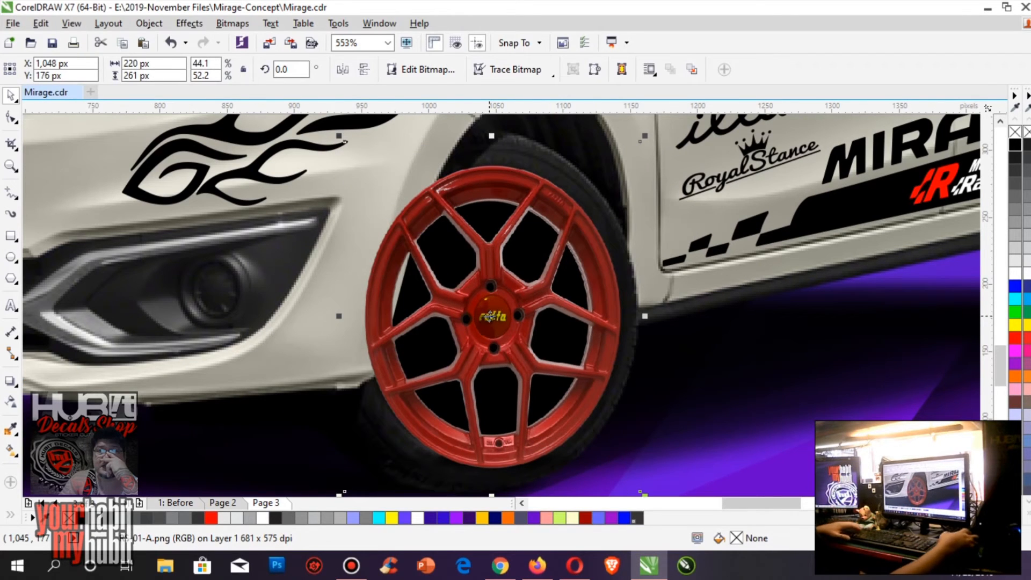
key(shift+F4)
click(896, 381)
Draw a closed four-sided shape about 81 × 165 px over the front bumper, covering the part of the red front rim that overlaps it.
key(F2)
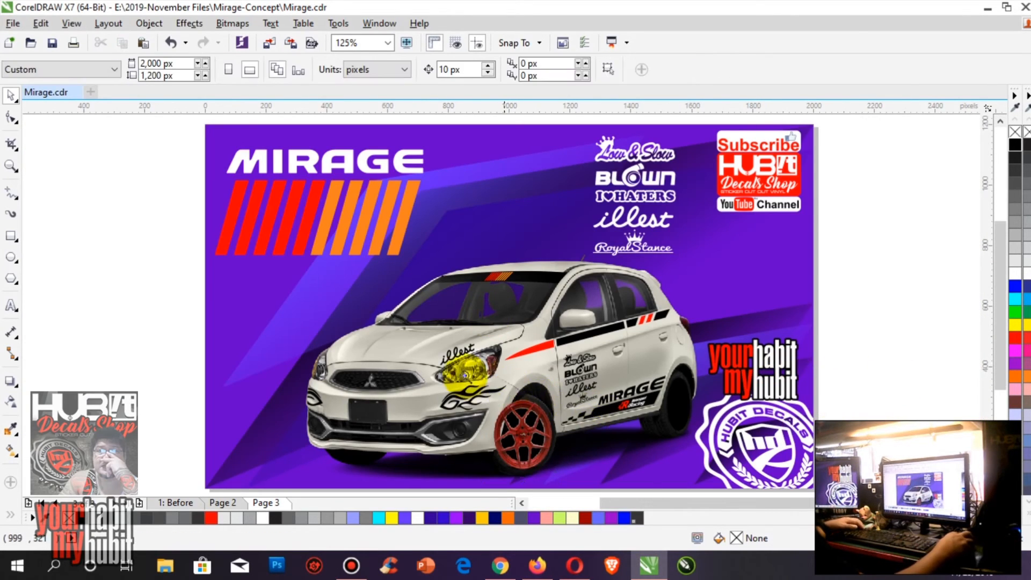
drag(445, 370, 615, 484)
key(F2)
drag(303, 183, 661, 433)
click(12, 195)
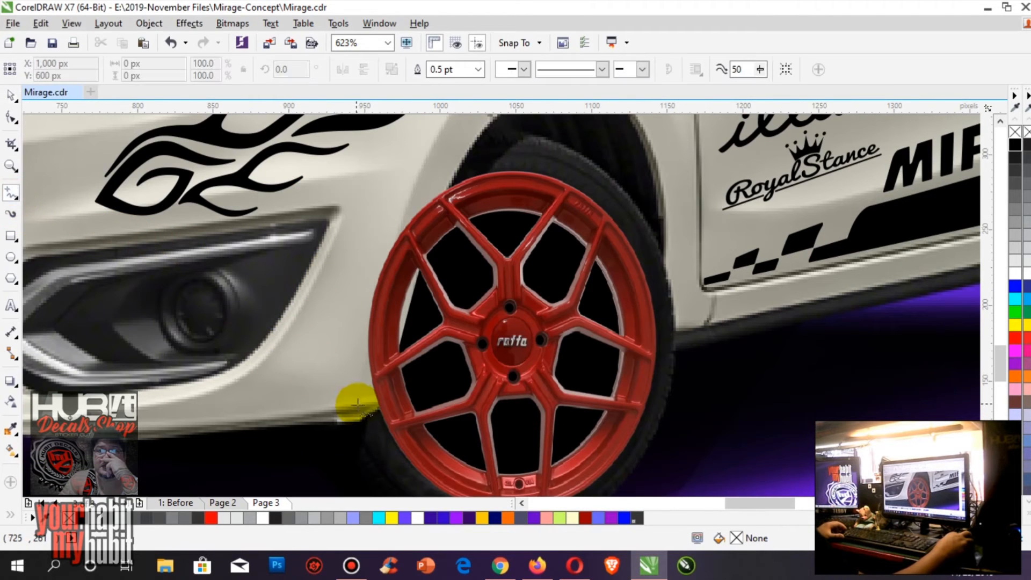
click(365, 418)
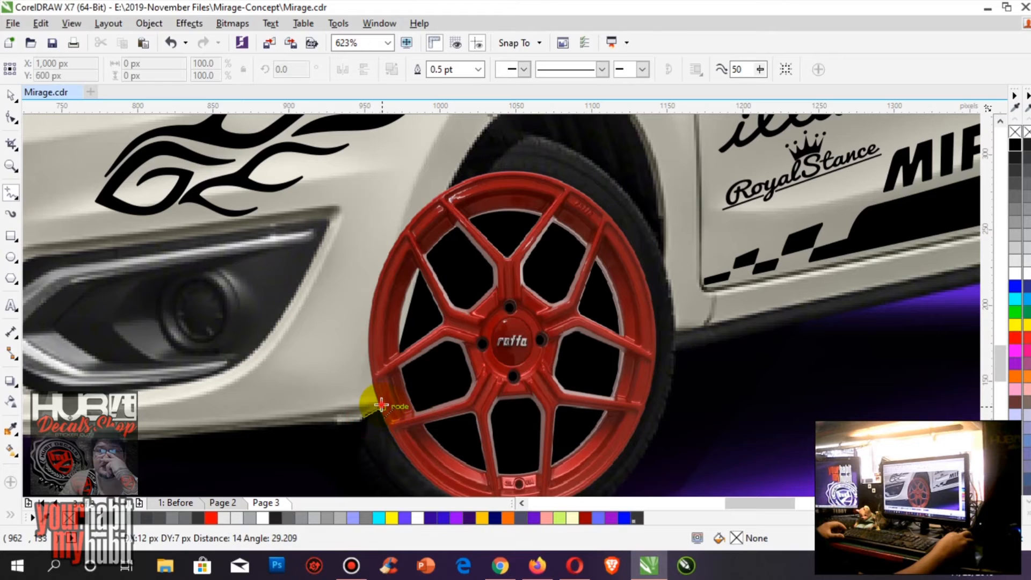
click(381, 405)
click(381, 406)
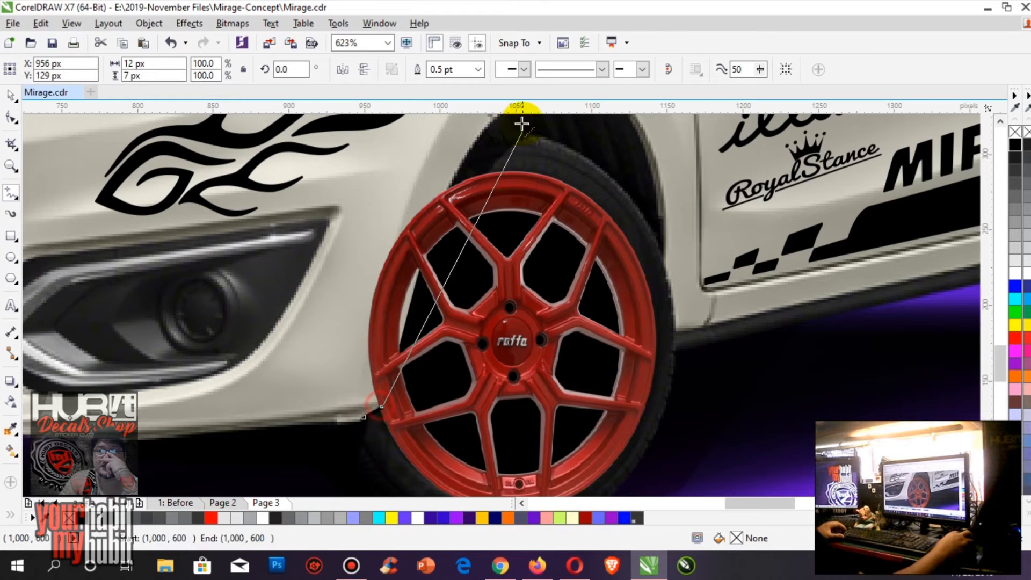
click(460, 164)
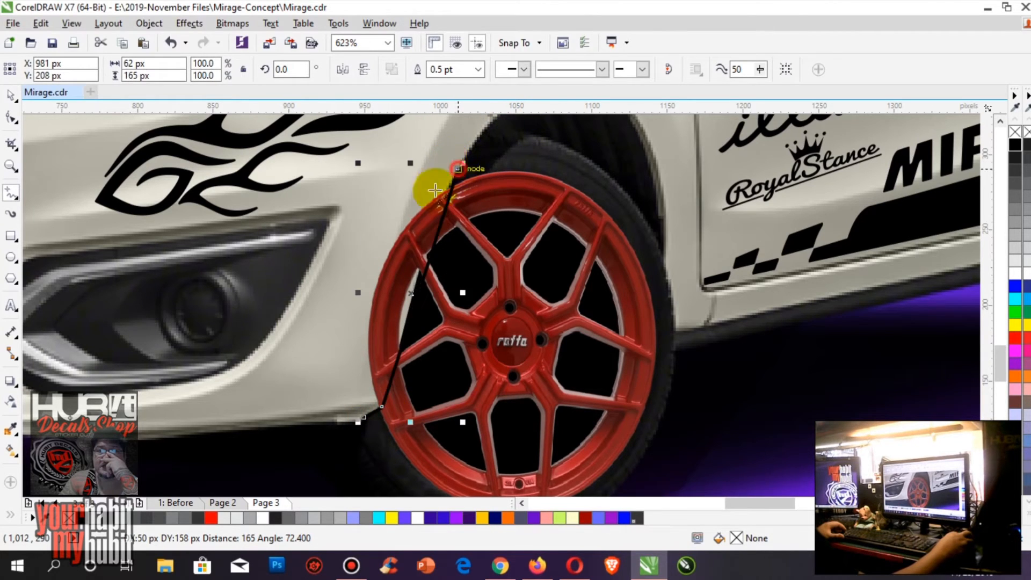
click(335, 260)
click(363, 416)
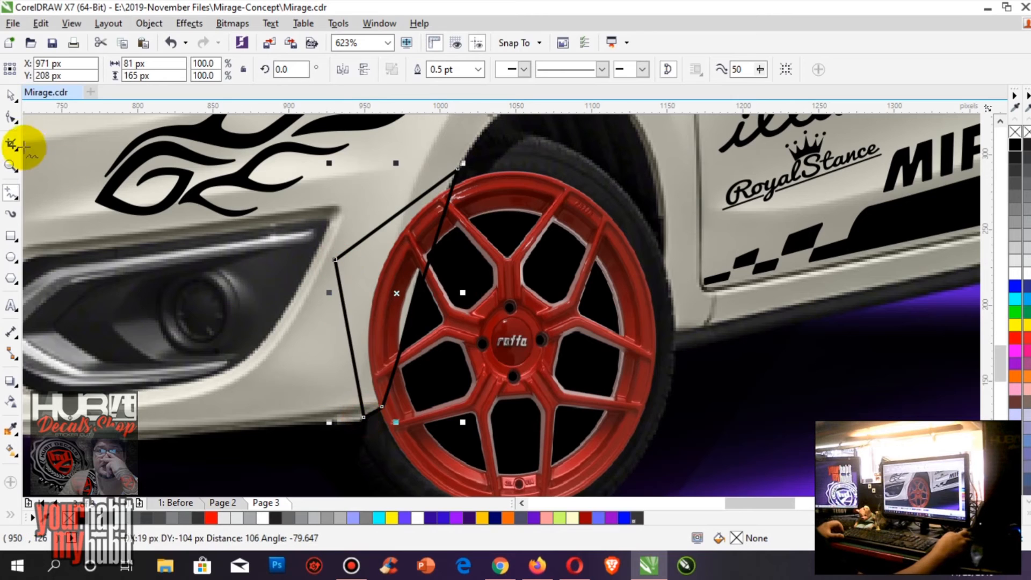
Convert the shape's side crossing the rim to a curve and bend it to follow the bumper's wheel-arch edge.
click(11, 117)
click(425, 279)
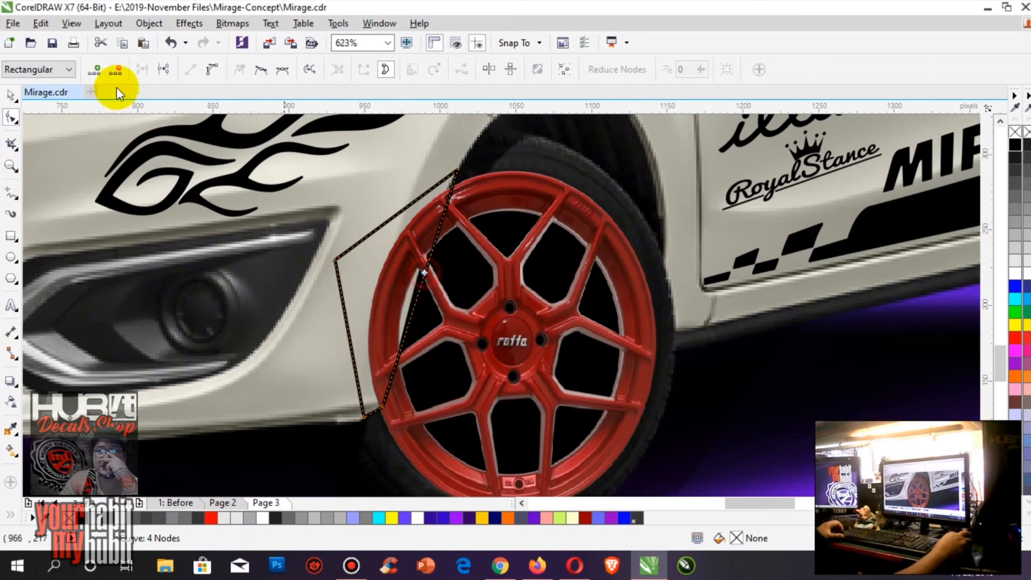
click(211, 69)
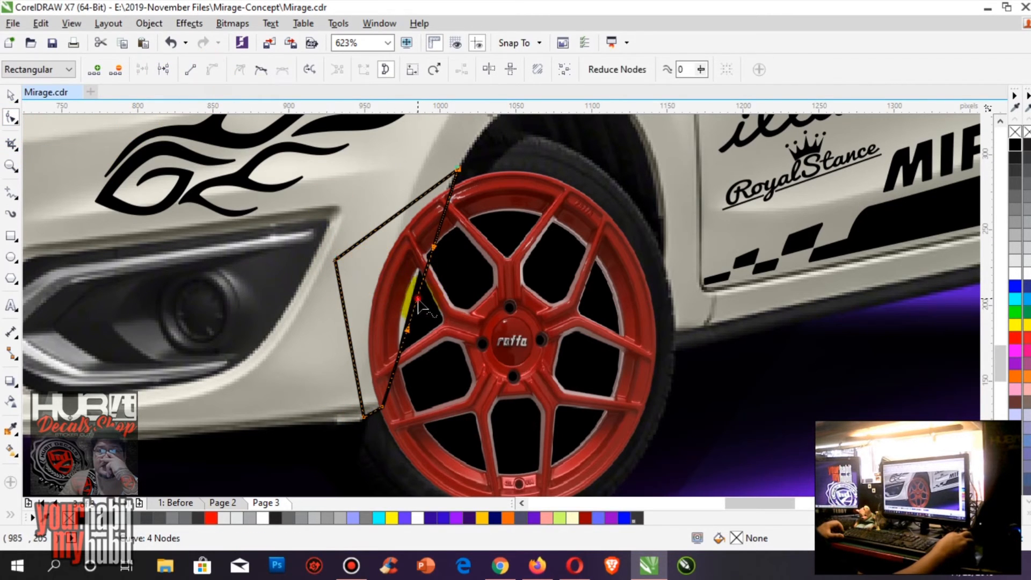
drag(418, 306, 408, 301)
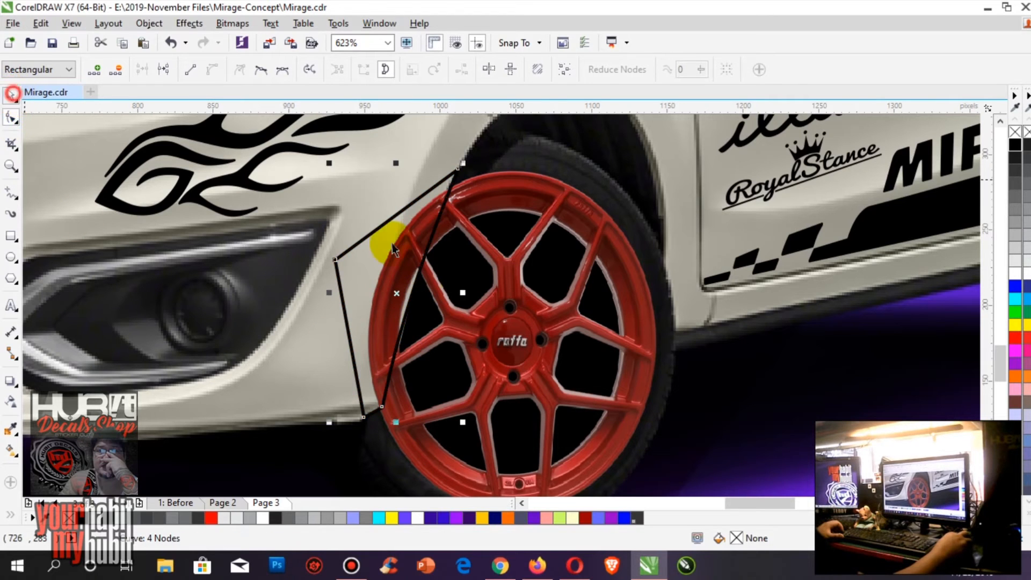
Trim the red front rim with the drawn shape along the bumper edge, and delete the cutting shape.
shift+click(485, 246)
click(436, 70)
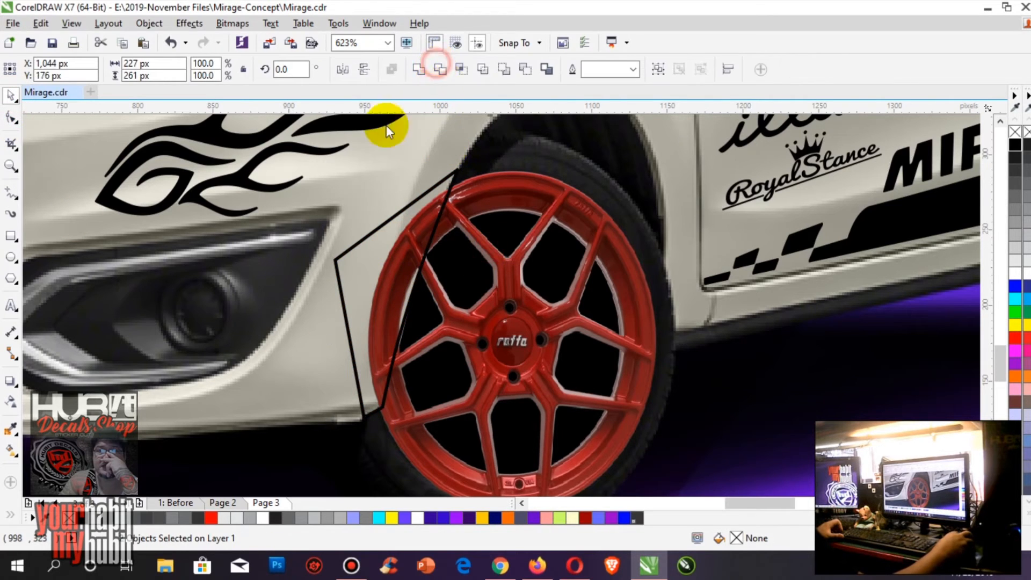
click(11, 96)
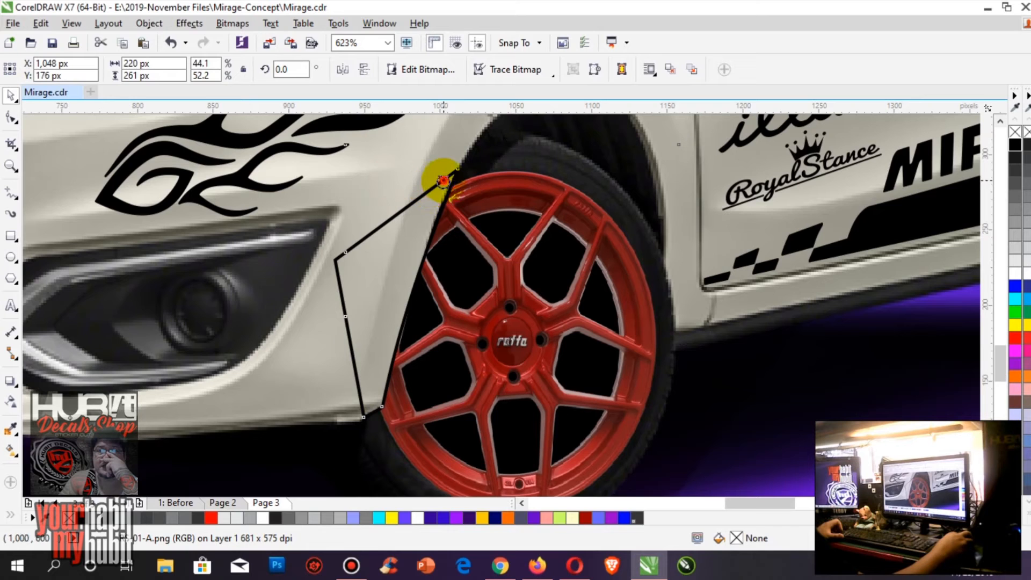
click(326, 208)
click(358, 239)
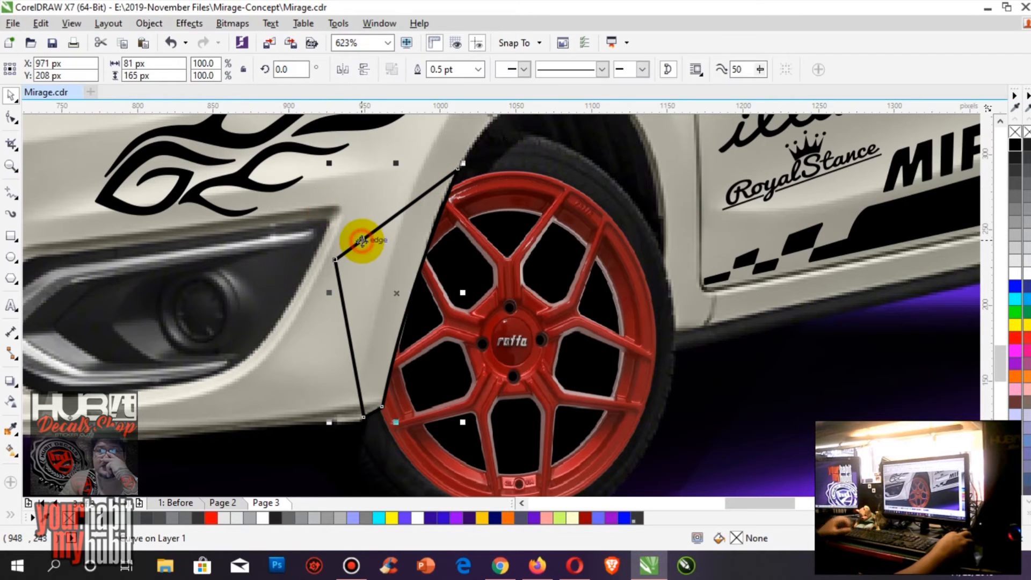
key(Delete)
key(shift+F4)
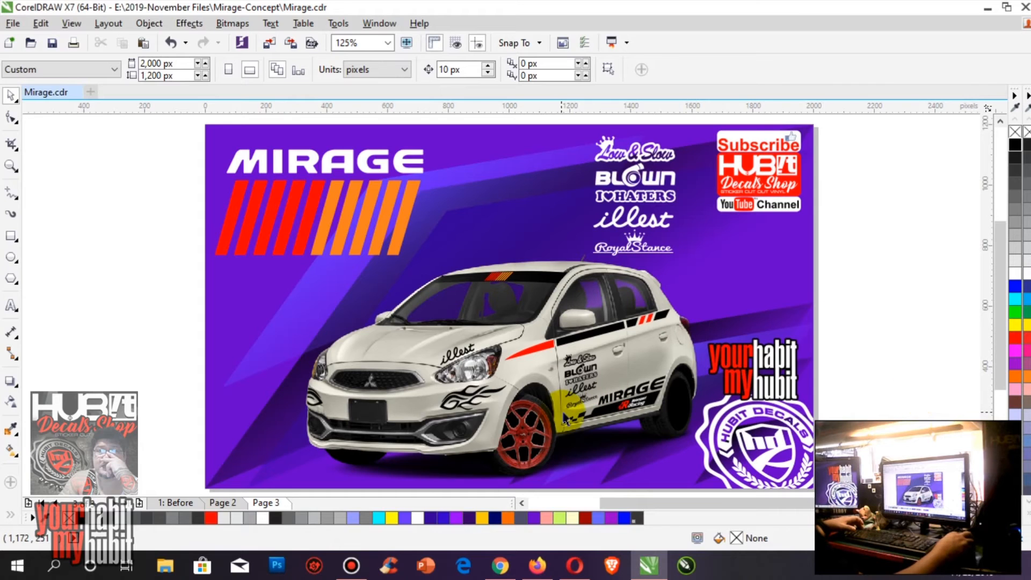
Draw a closed four-sided shape about 38 × 60 px over the bumper's lower corner beside the front rim.
key(F2)
drag(442, 390, 635, 483)
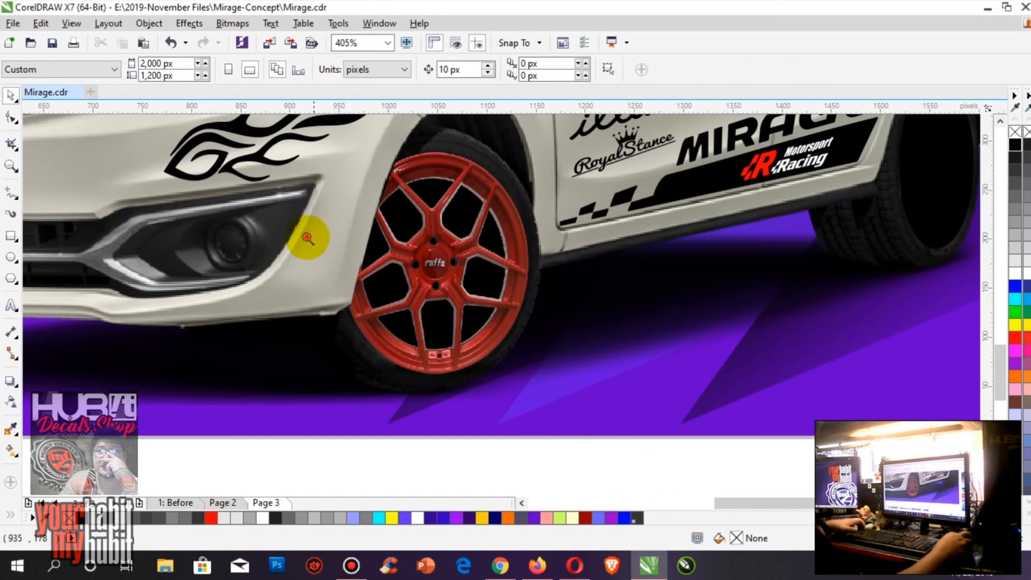
drag(310, 230, 487, 401)
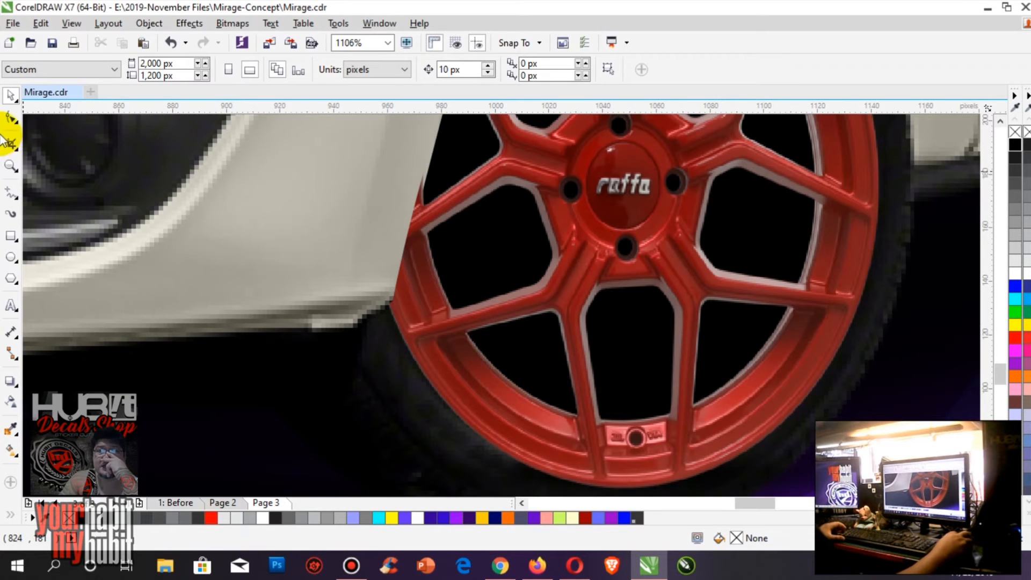
click(326, 149)
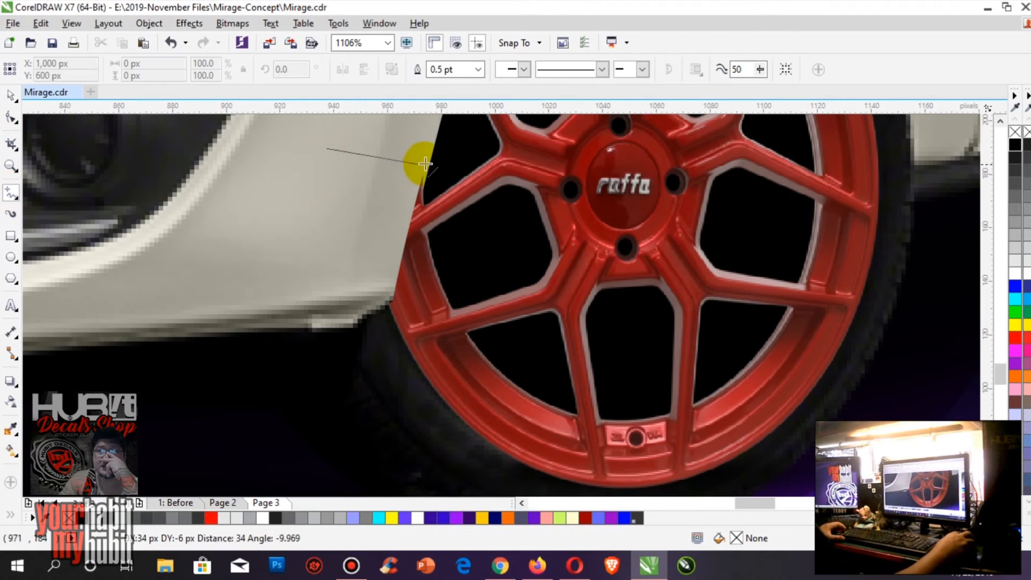
click(428, 163)
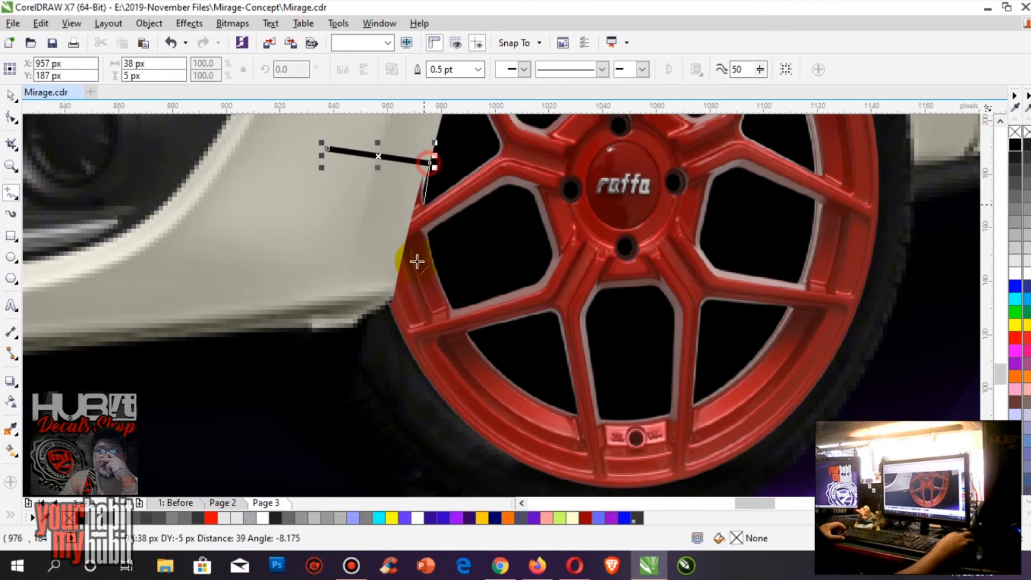
click(393, 294)
click(353, 310)
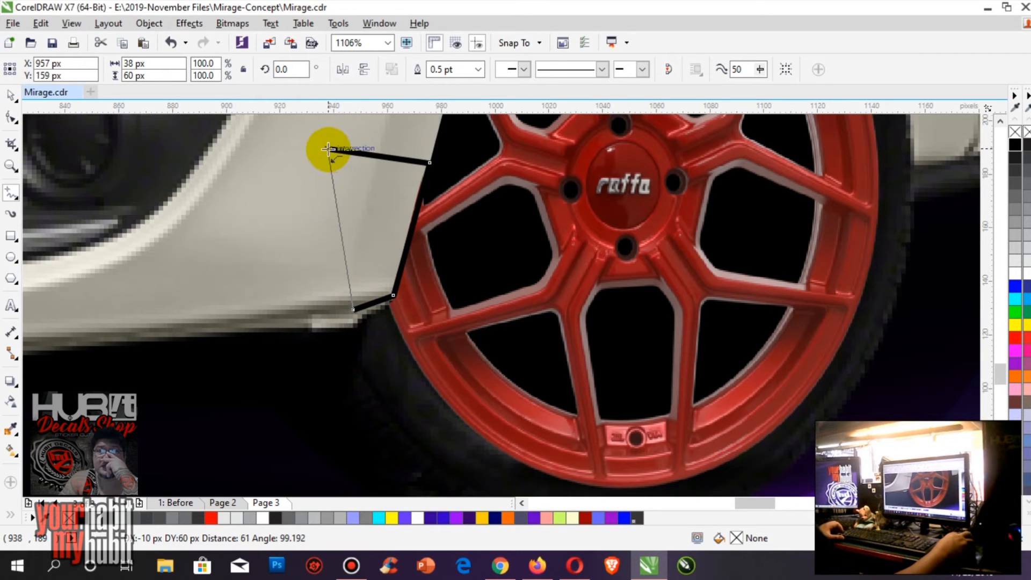
click(328, 149)
Try to trim the front rim again with the small shape, undo the trim, and delete the shape.
click(11, 95)
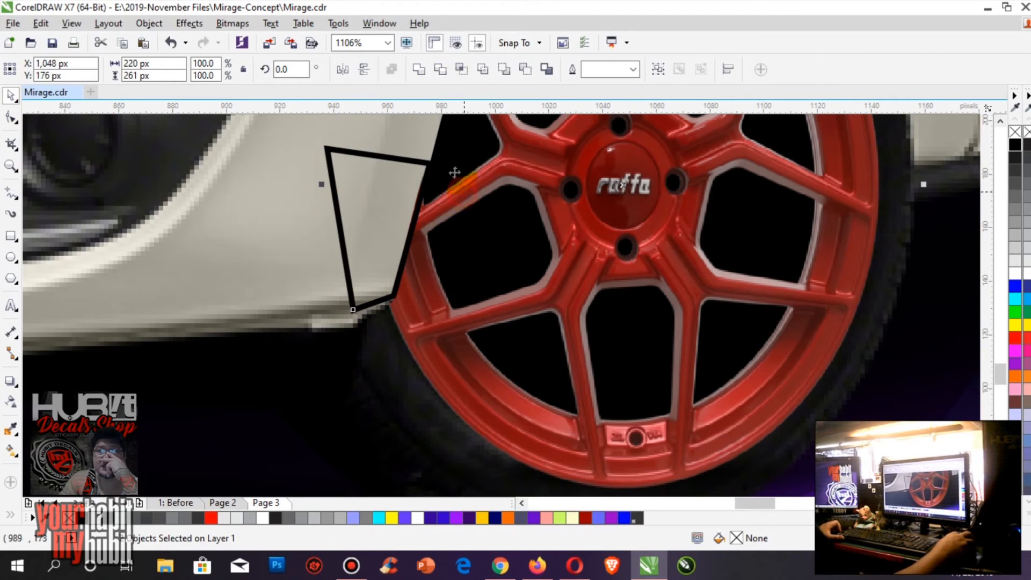
click(433, 71)
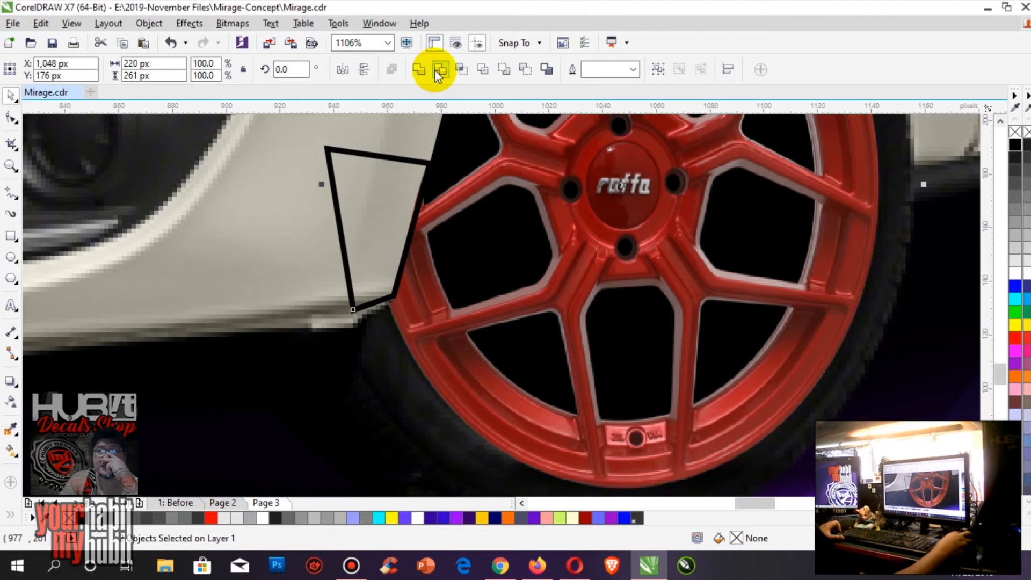
click(287, 183)
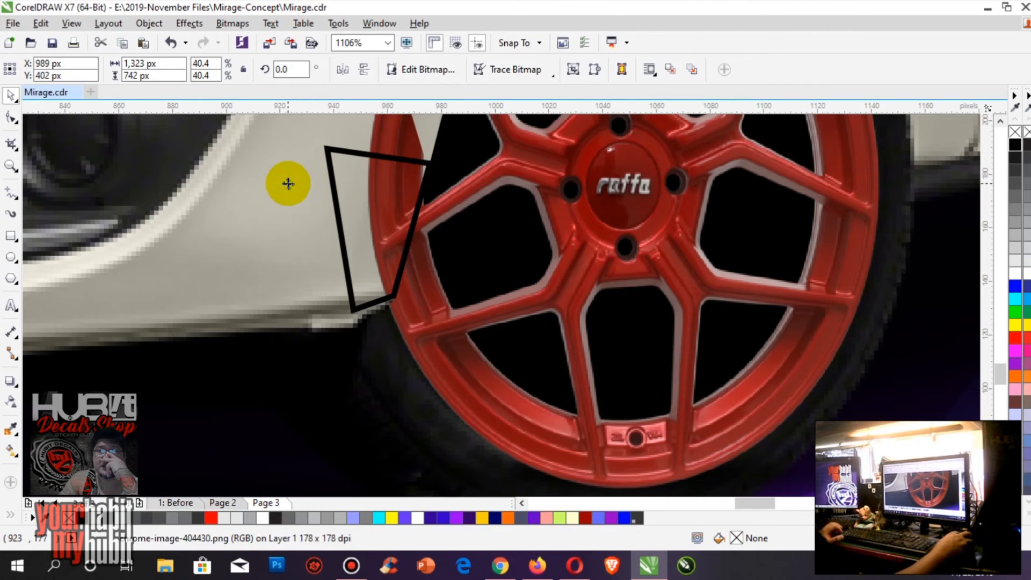
key(ctrl+z)
click(315, 266)
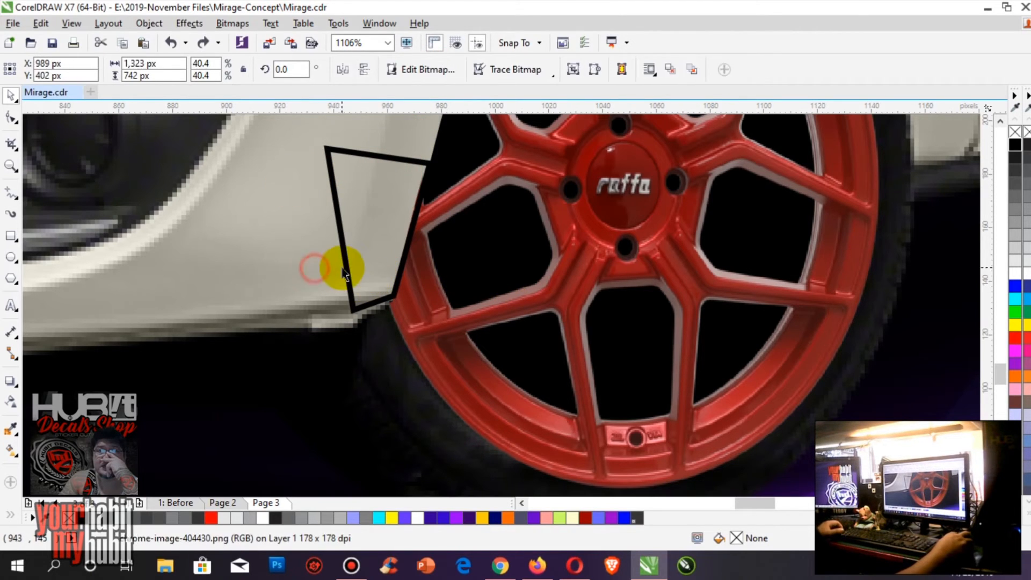
shift+click(346, 267)
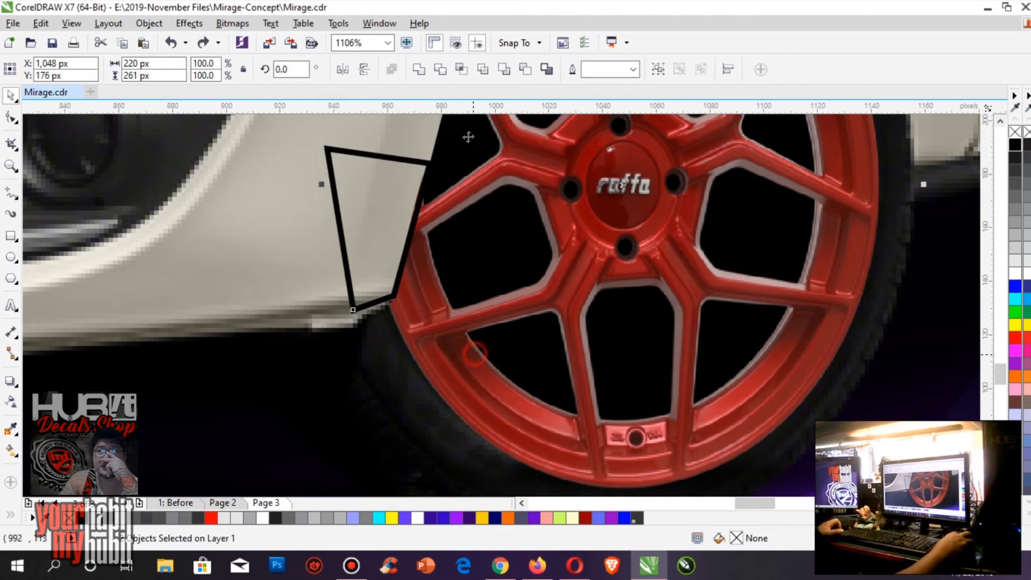
click(440, 69)
click(307, 190)
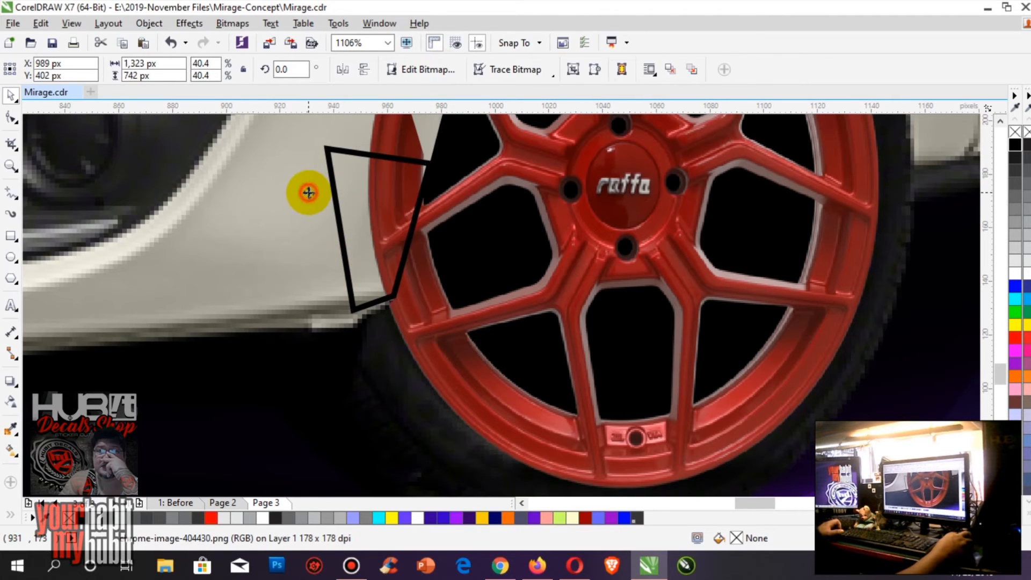
click(344, 156)
key(Delete)
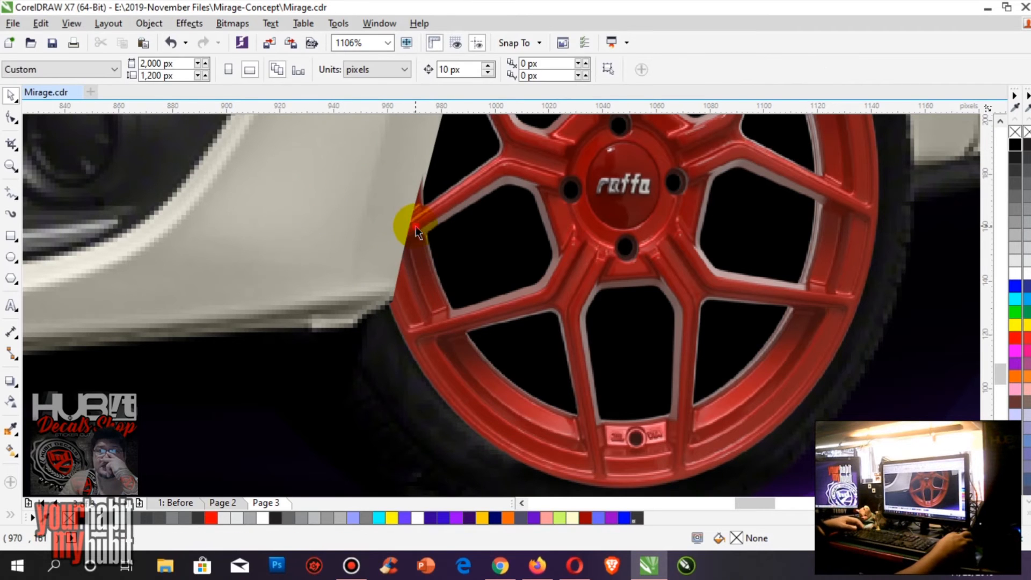
Adjust the nodes on the front rim's trimmed outline to clean up the protruding red tip at the bumper edge.
click(405, 223)
click(12, 118)
click(323, 181)
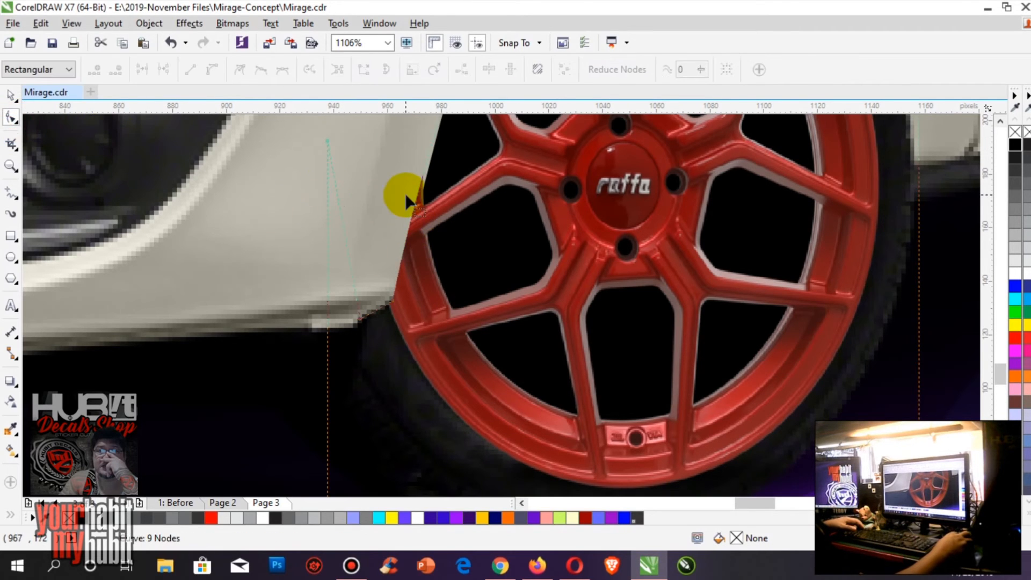
click(423, 184)
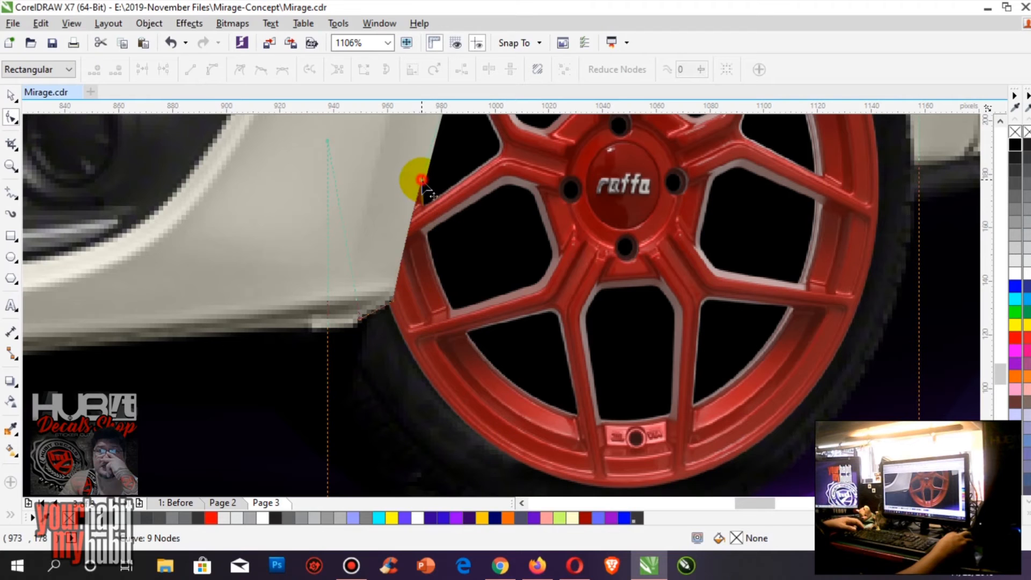
drag(422, 180, 425, 185)
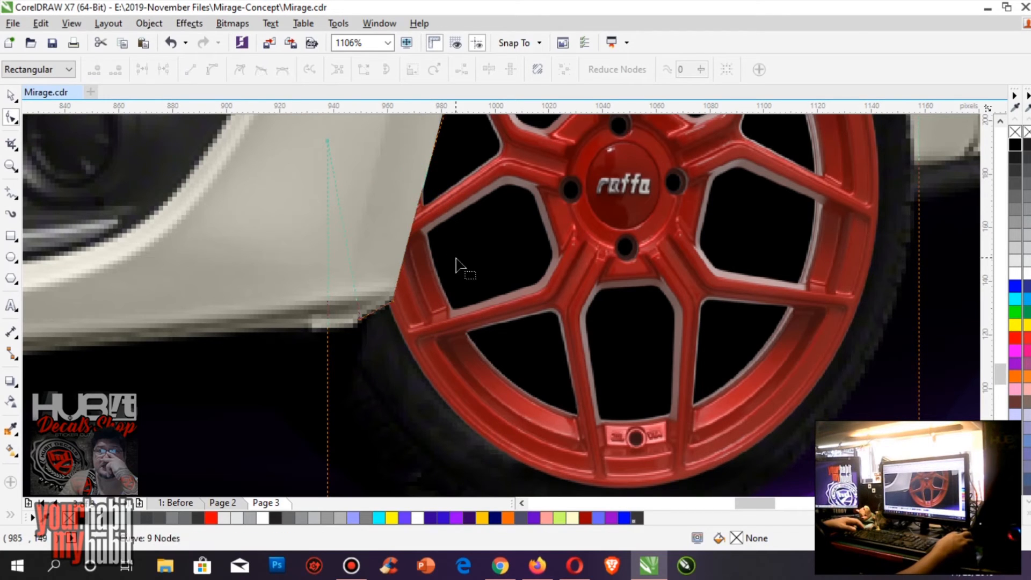
click(10, 96)
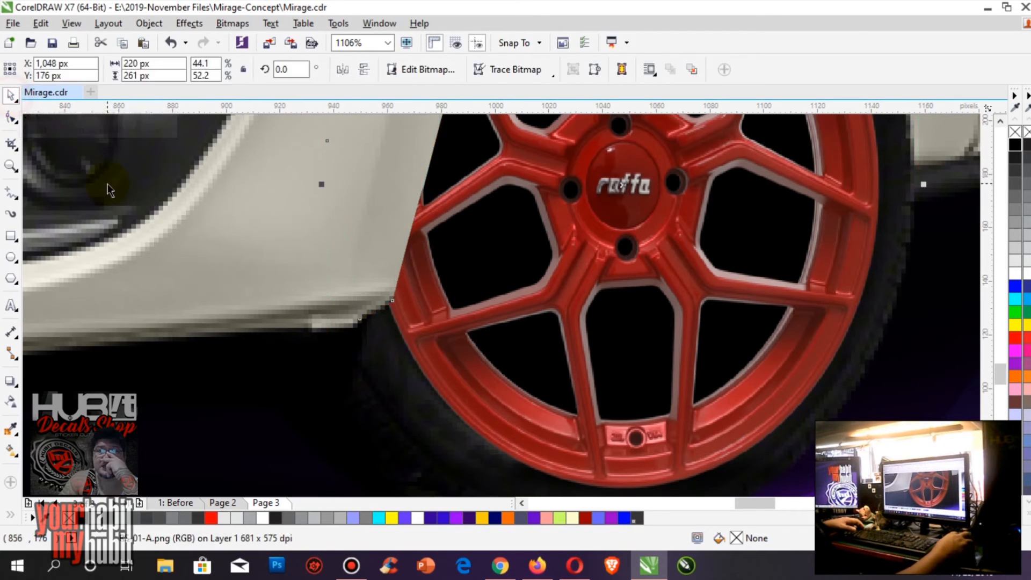
Copy the red rim from Page 2 onto Page 3 and place it over the car's rear wheel.
key(F4)
click(899, 383)
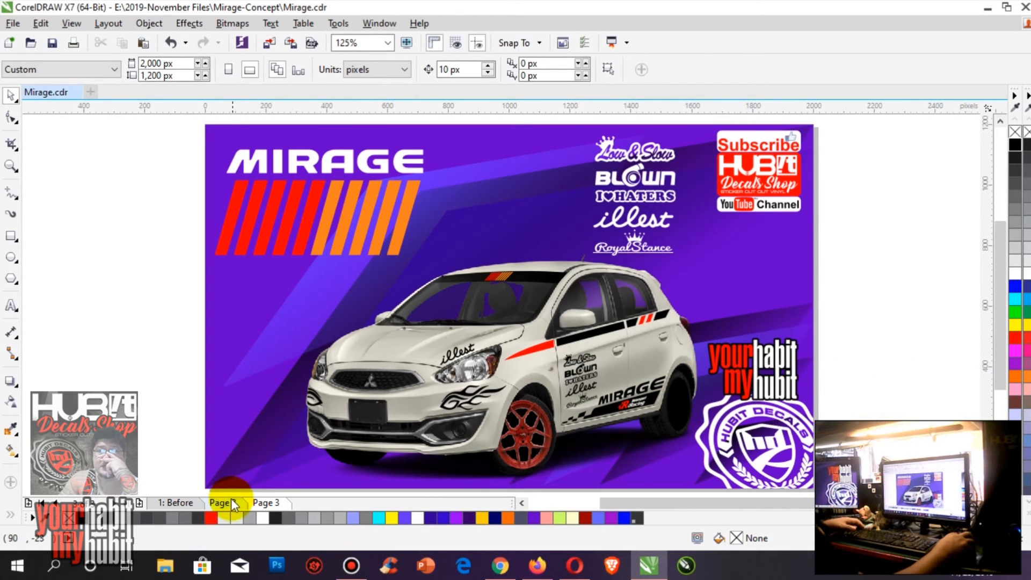
click(291, 314)
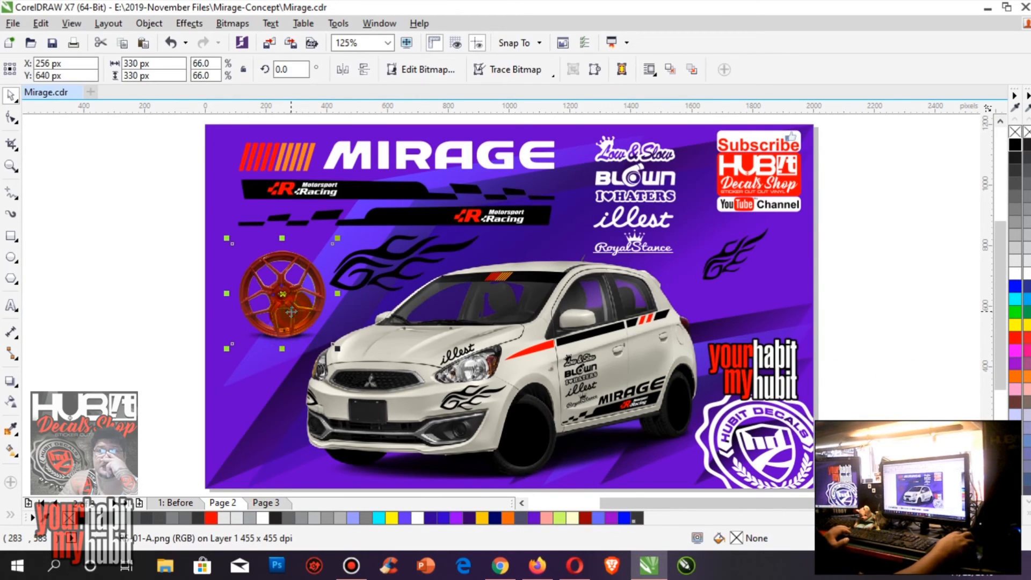
click(271, 500)
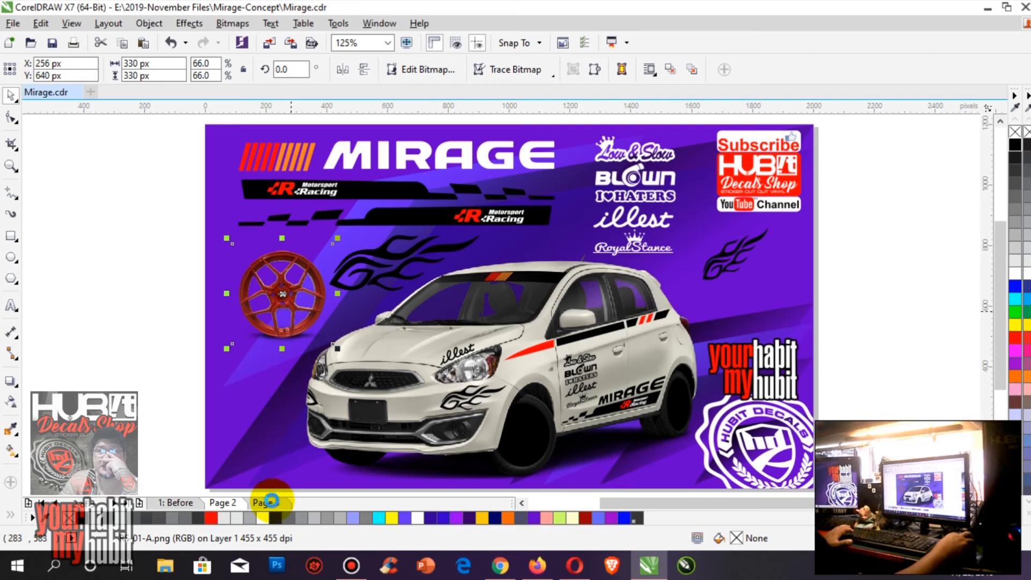
key(ctrl+v)
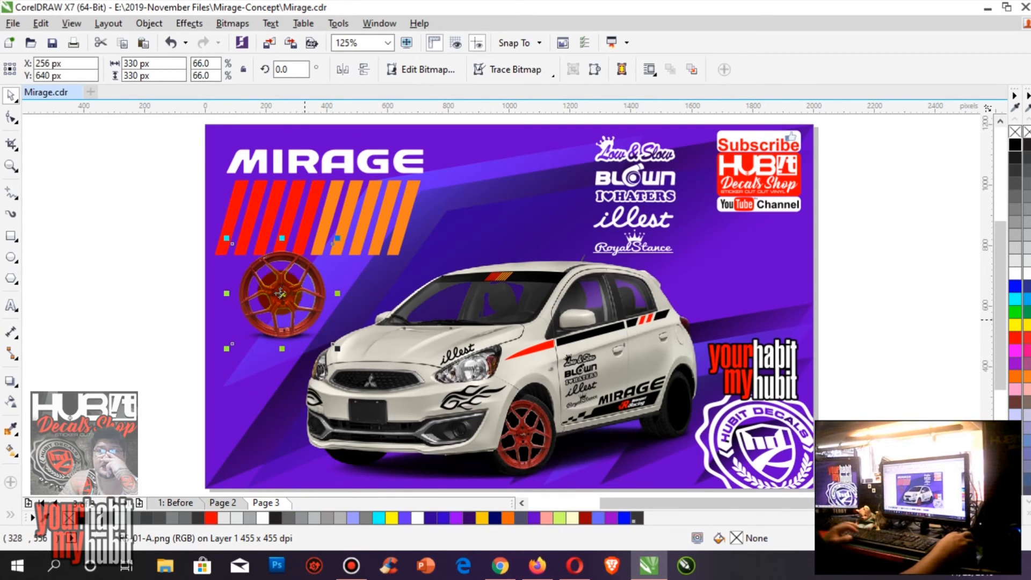
drag(282, 294, 653, 400)
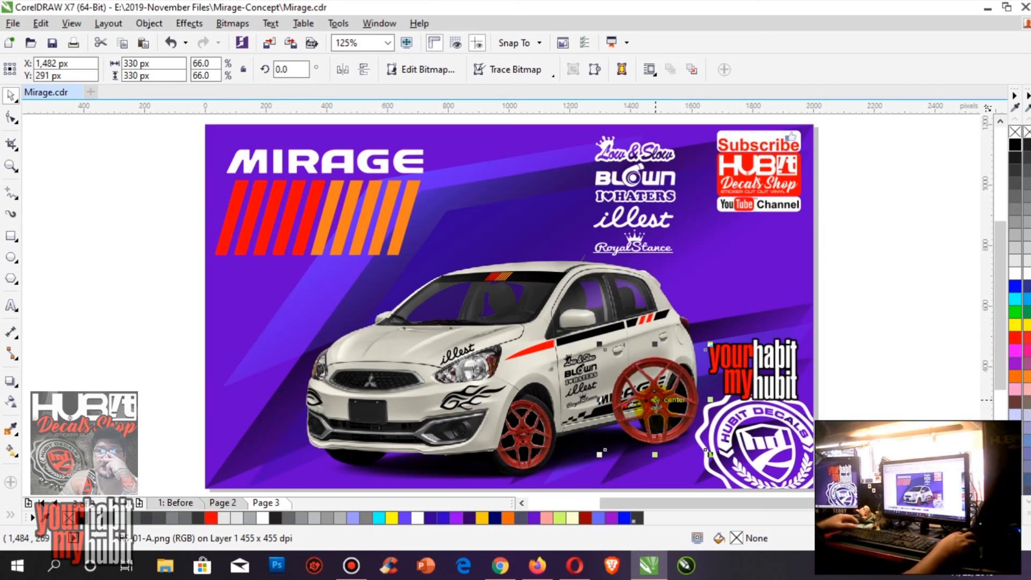
scroll(773, 467, up, 3)
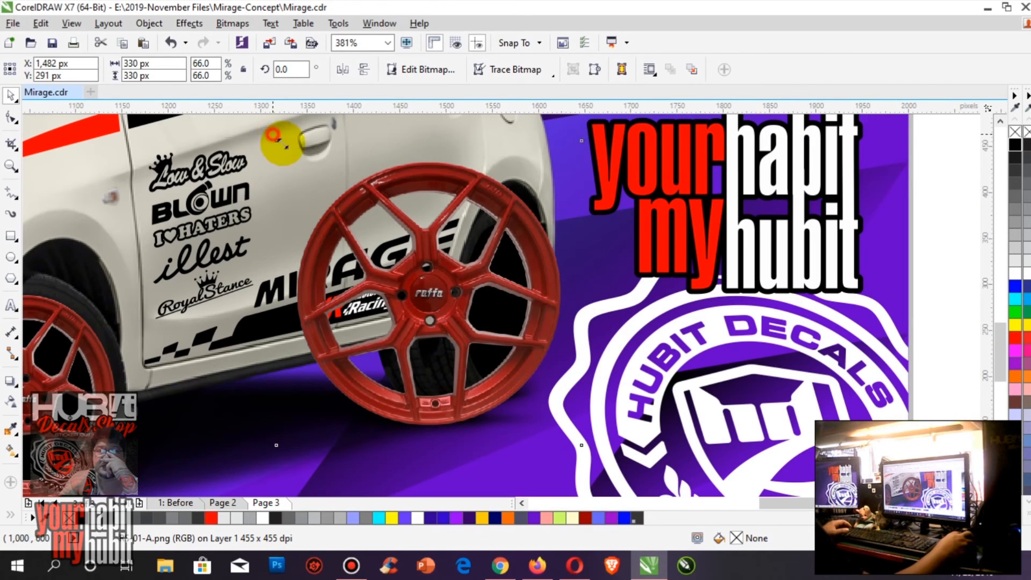
Shrink and narrow the copied rim image to about 115 × 216 px and position it over the car's rear wheel.
drag(271, 135, 445, 278)
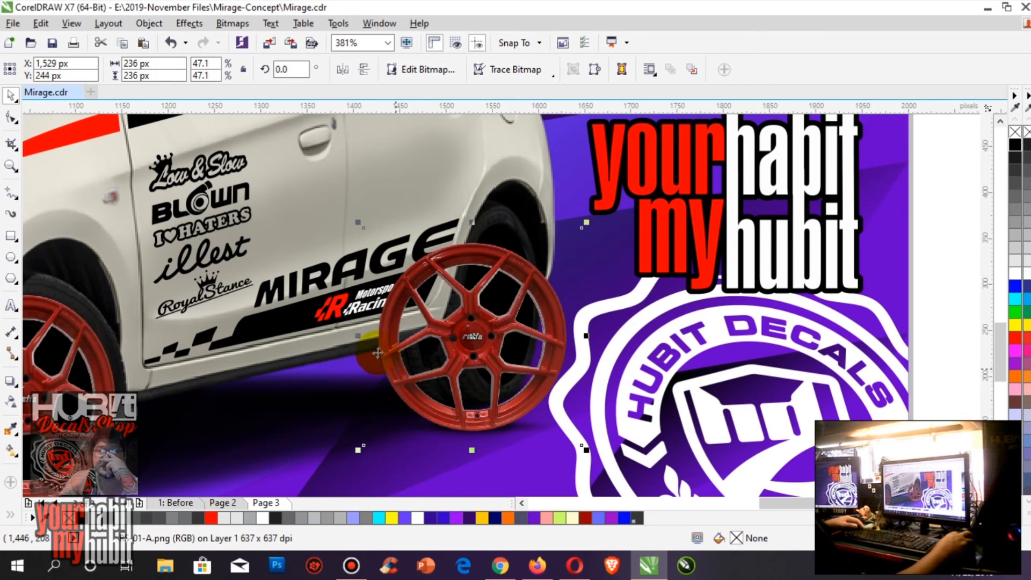
drag(358, 336, 460, 338)
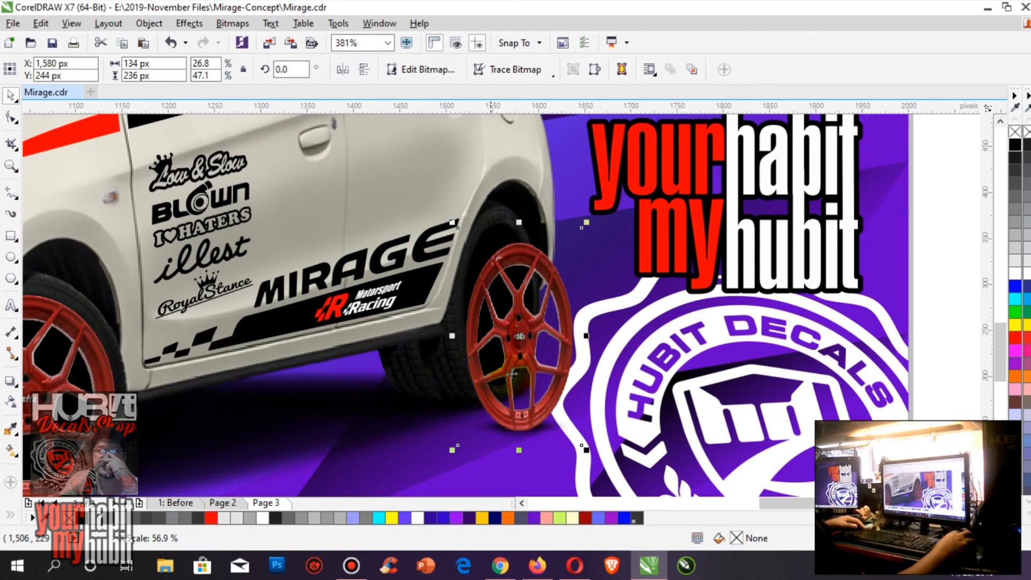
drag(582, 336, 522, 317)
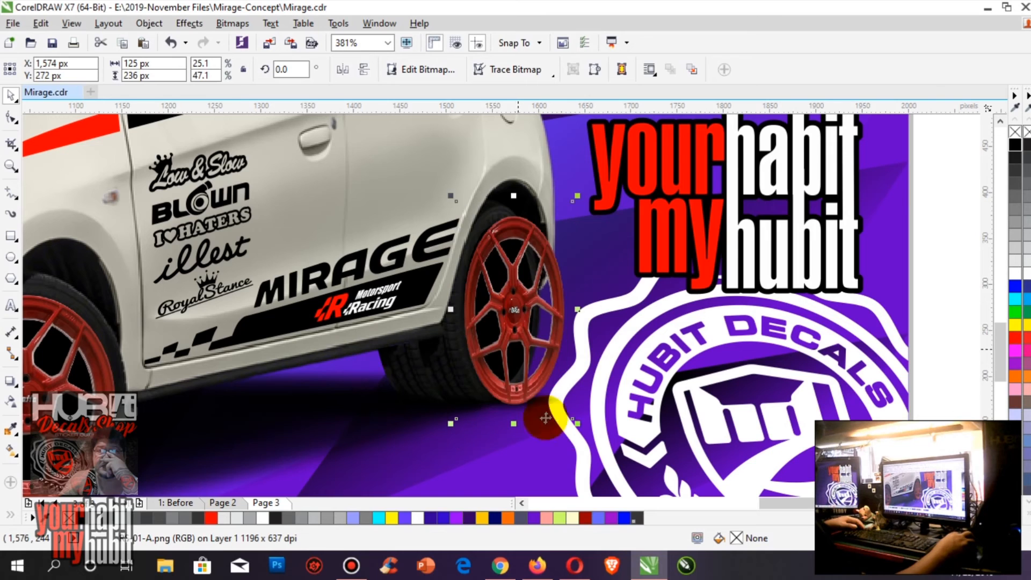
drag(572, 420, 562, 400)
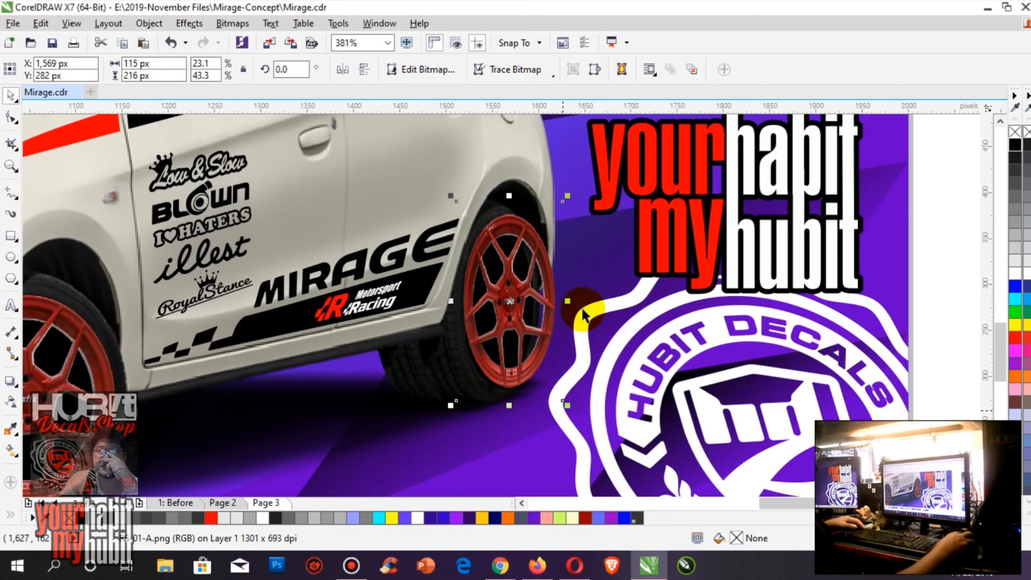
Fit the rear rim to the tyre by narrowing it to about 93 px and stretching its height to about 226 px.
drag(563, 302, 553, 302)
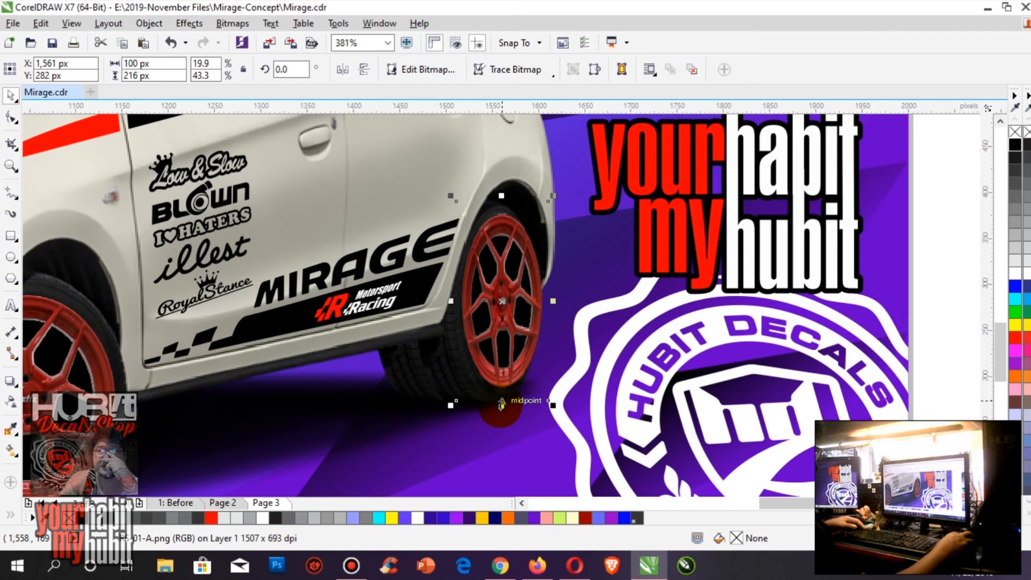
drag(502, 402, 501, 414)
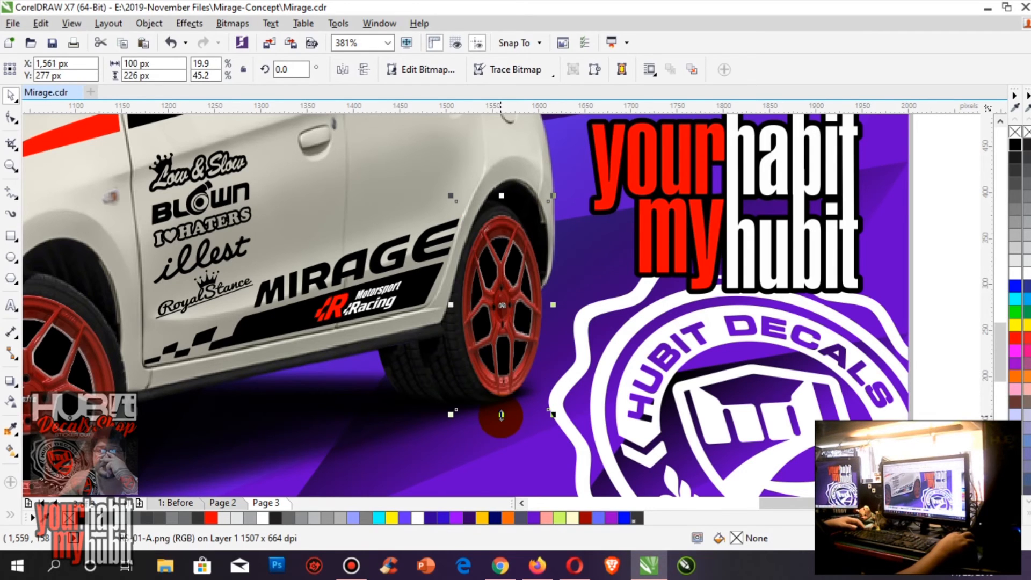
drag(398, 240, 587, 343)
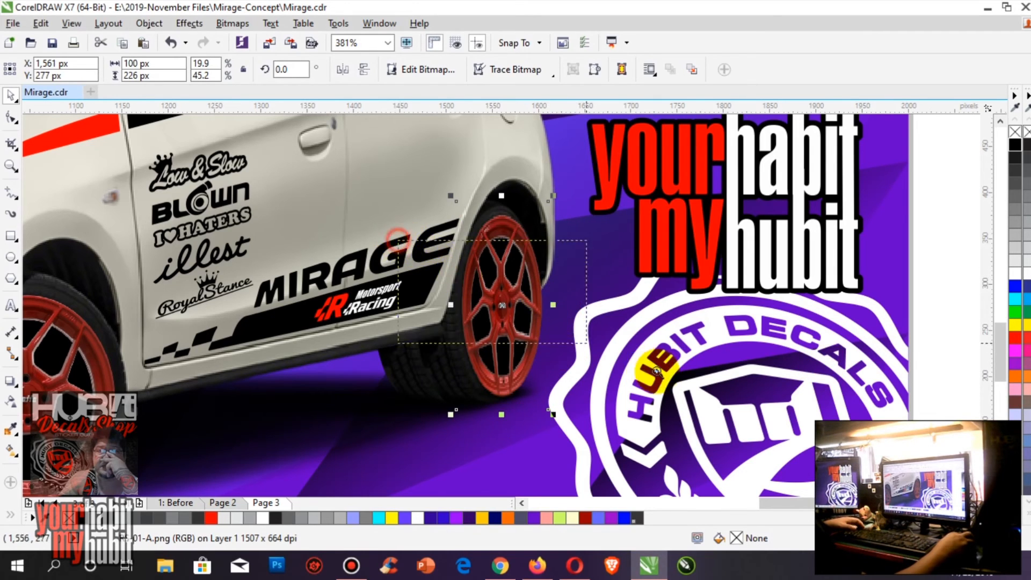
scroll(551, 304, up, 3)
mouse_move(554, 303)
mouse_down()
mouse_move(546, 311)
mouse_move(559, 304)
mouse_up()
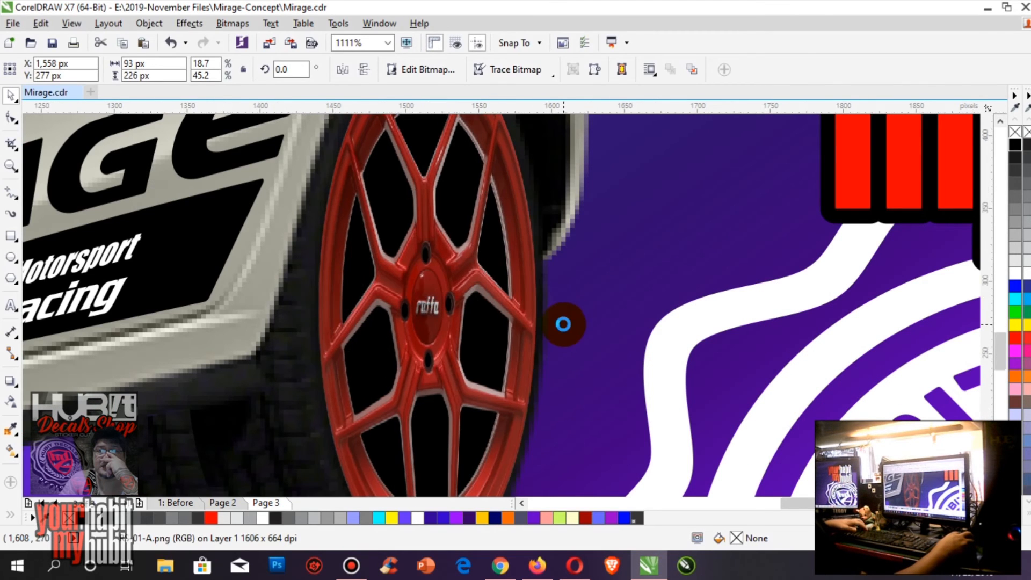
scroll(563, 329, down, 2)
key(F4)
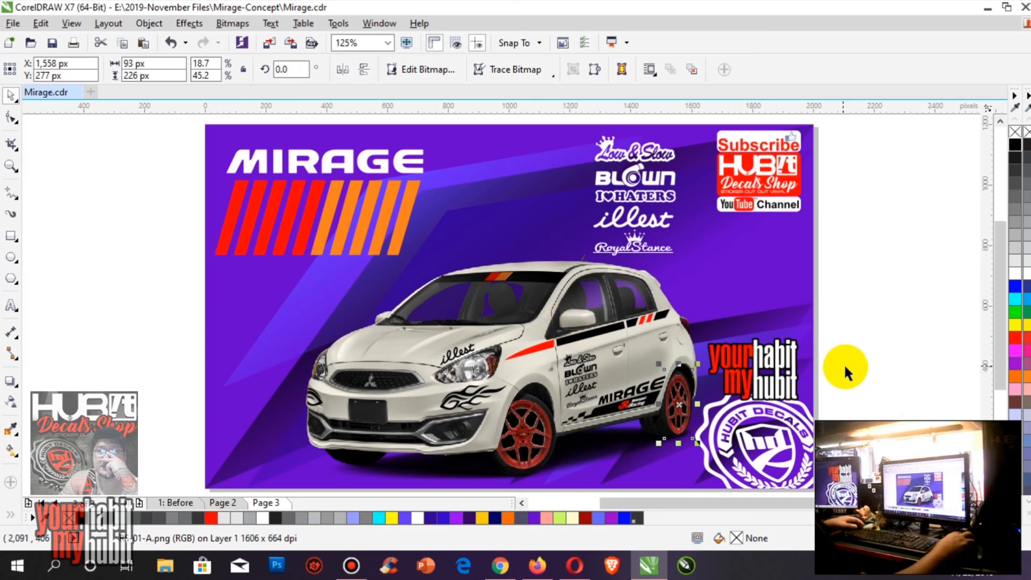
click(844, 366)
Copy the fitted front and rear rims from Page 3 onto the car on Page 2, and return to Page 3.
scroll(844, 366, down, 1)
key(F2)
drag(501, 240, 876, 441)
scroll(698, 425, up, 1)
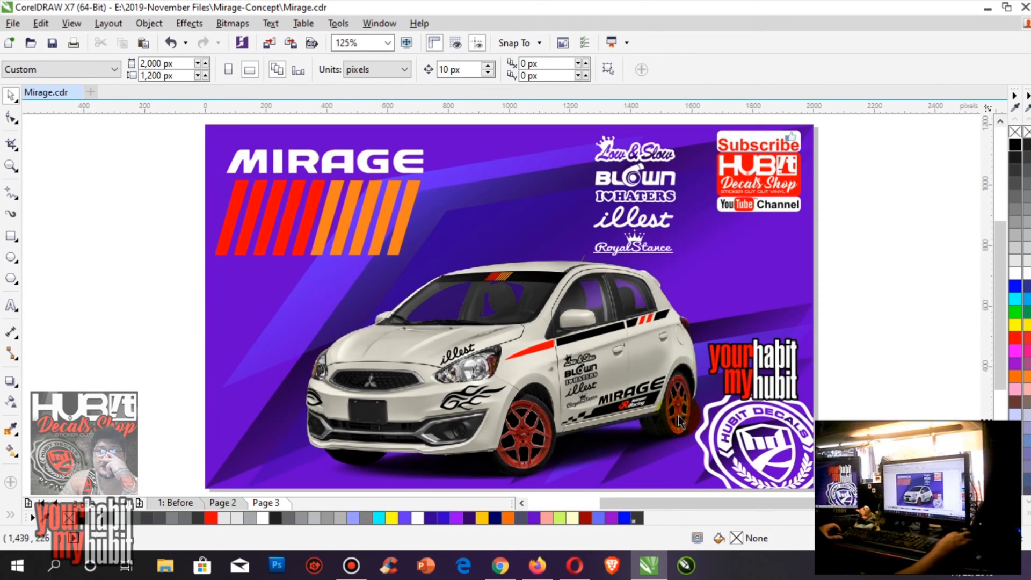
click(645, 392)
shift+click(546, 443)
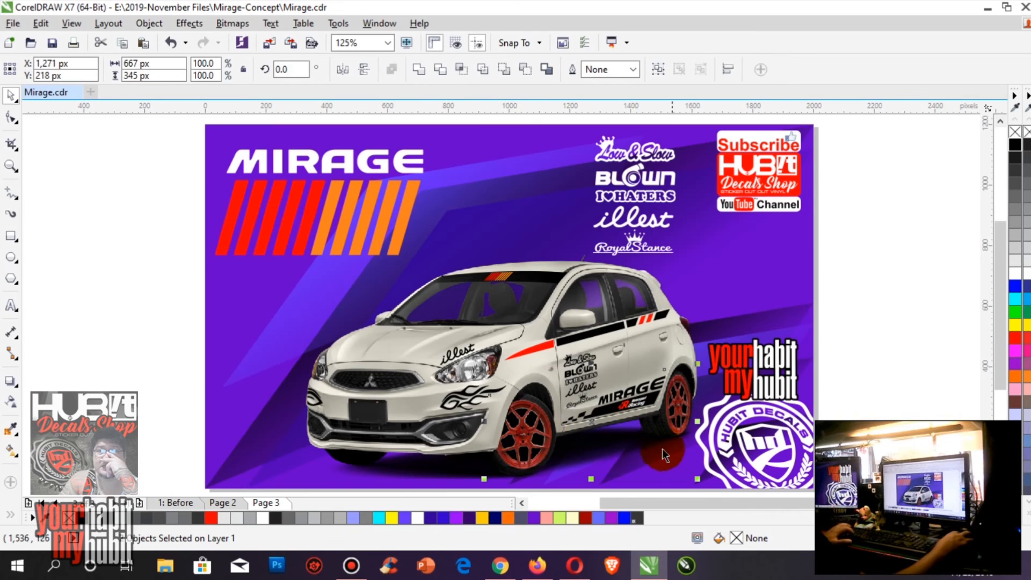
click(225, 503)
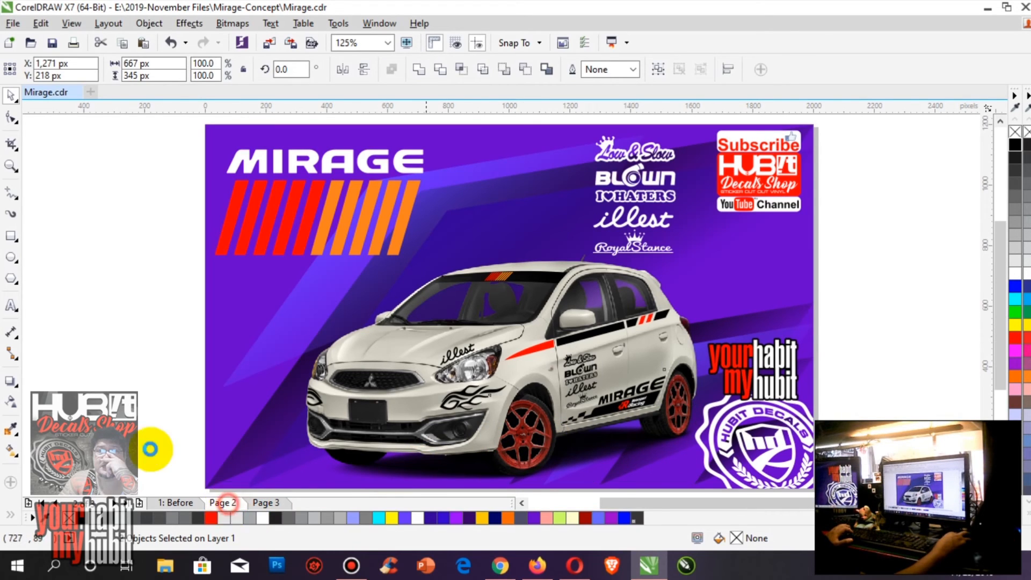
click(138, 434)
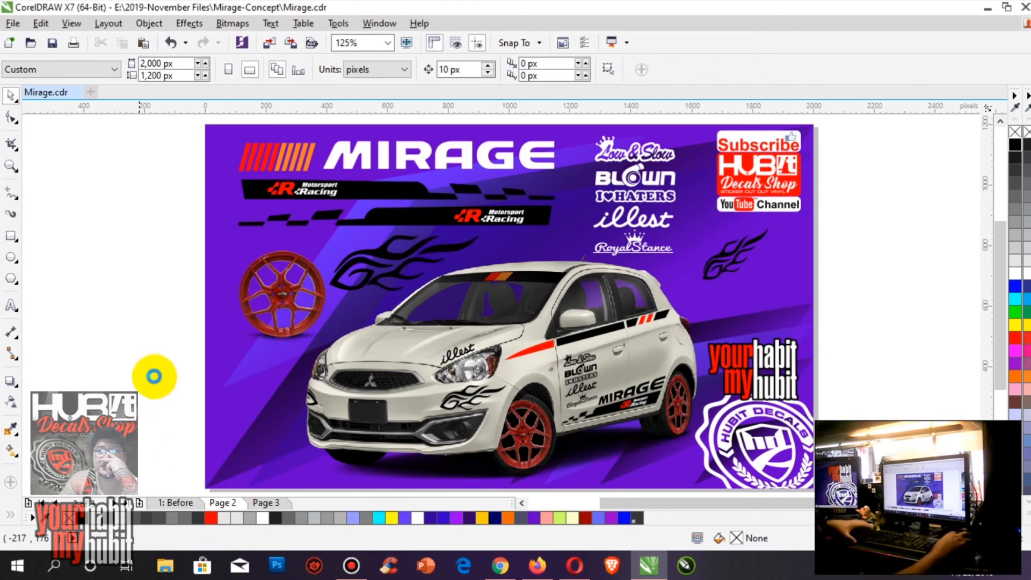
click(265, 503)
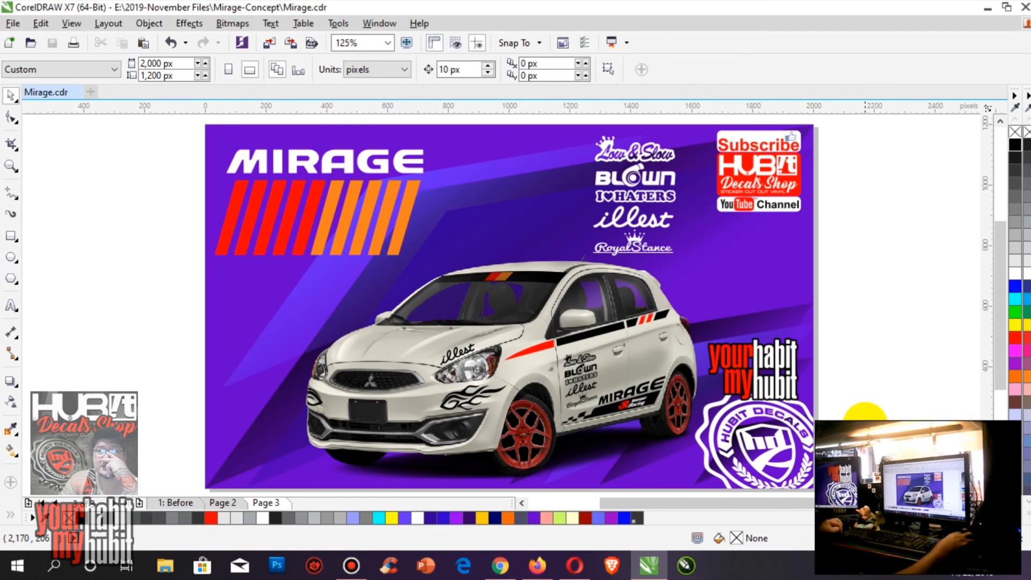
key(super)
click(870, 422)
key(super)
click(870, 422)
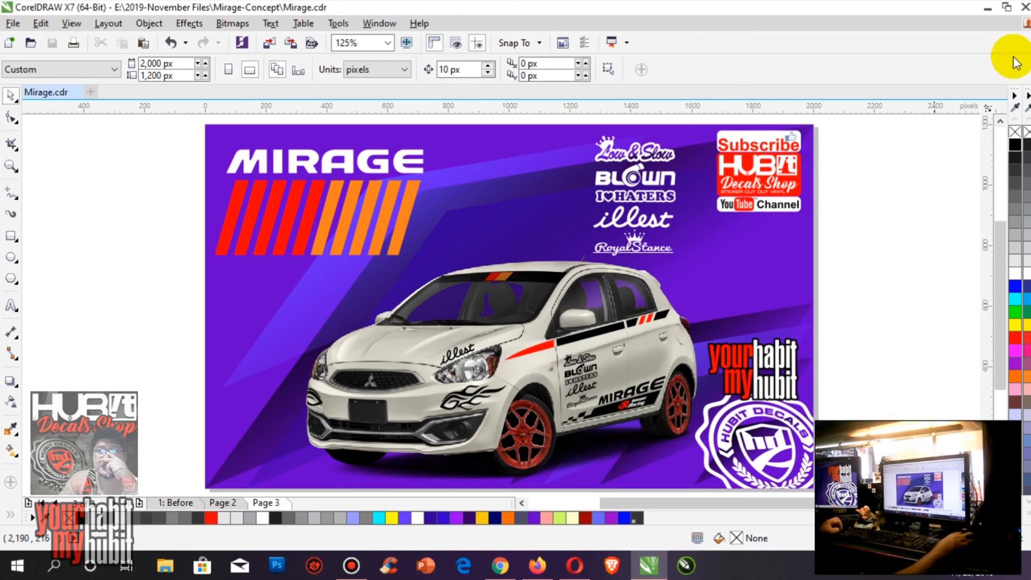
Minimize the CorelDRAW and browser windows to show the desktop, and bring up the screen recorder and minimize it too.
click(987, 8)
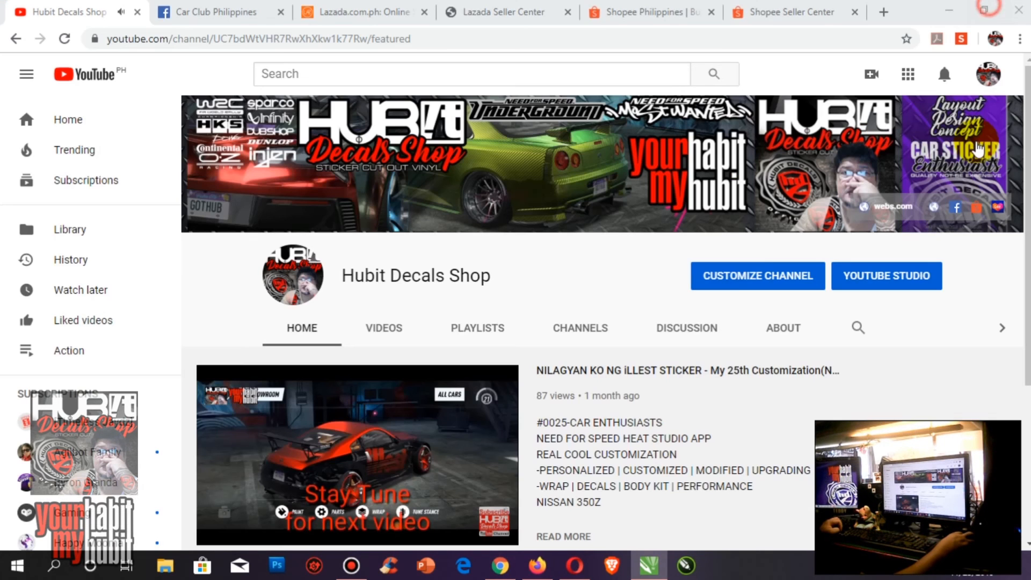
click(946, 11)
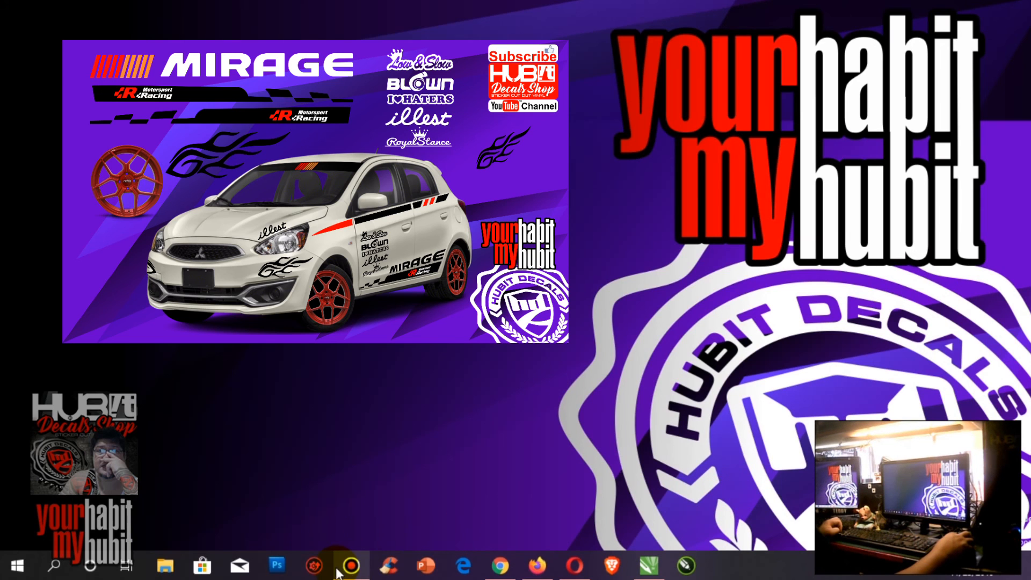
click(357, 571)
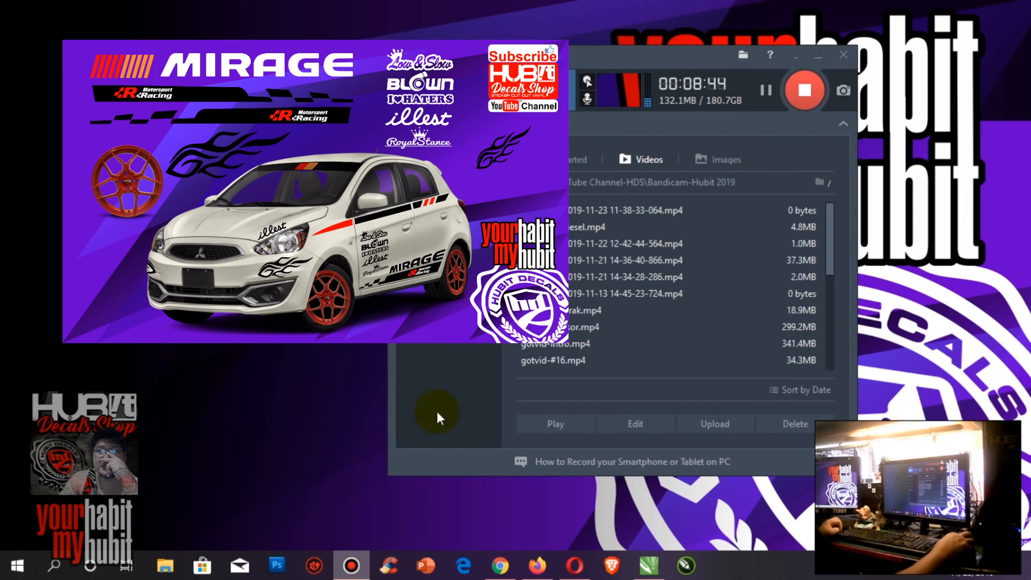
click(817, 57)
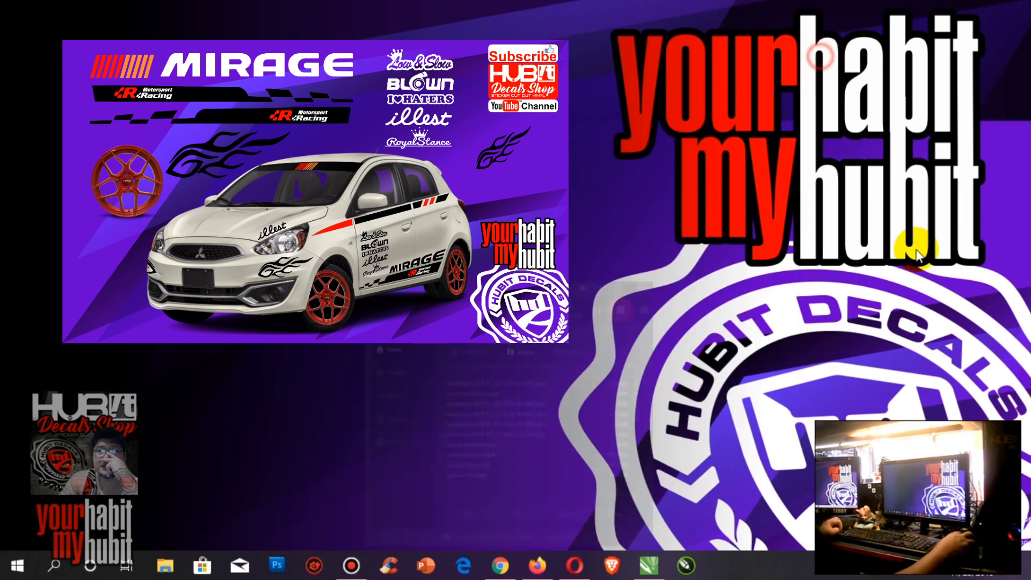